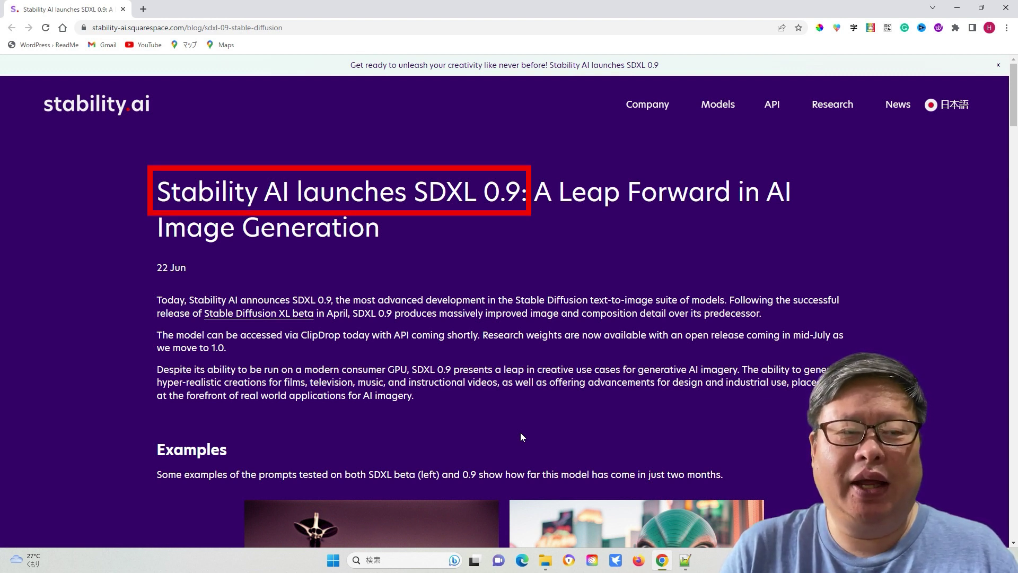
pyautogui.scroll(-10, 520, 437)
pyautogui.scroll(-10, 518, 318)
pyautogui.scroll(-5, 511, 192)
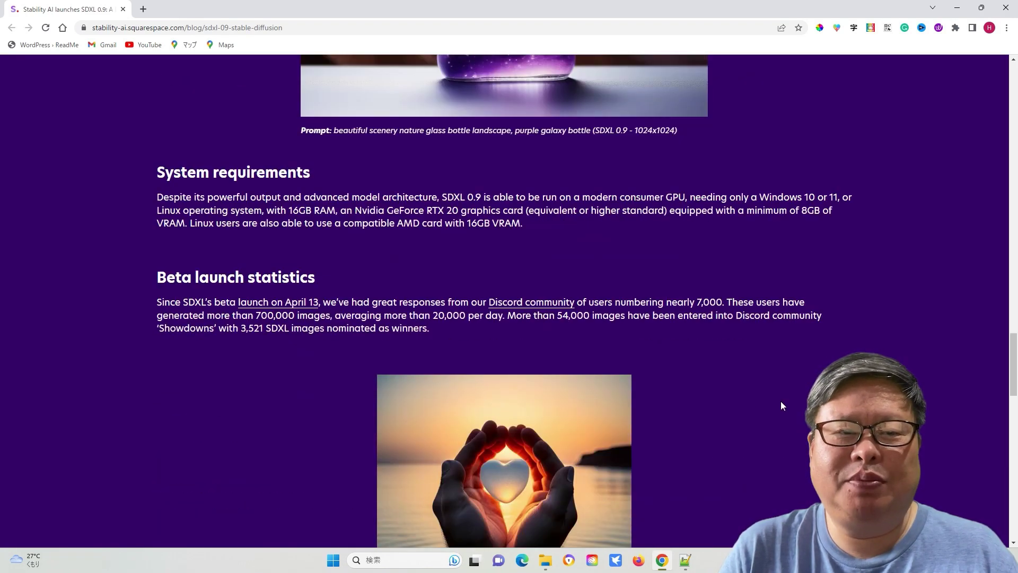
pyautogui.scroll(-6, 734, 379)
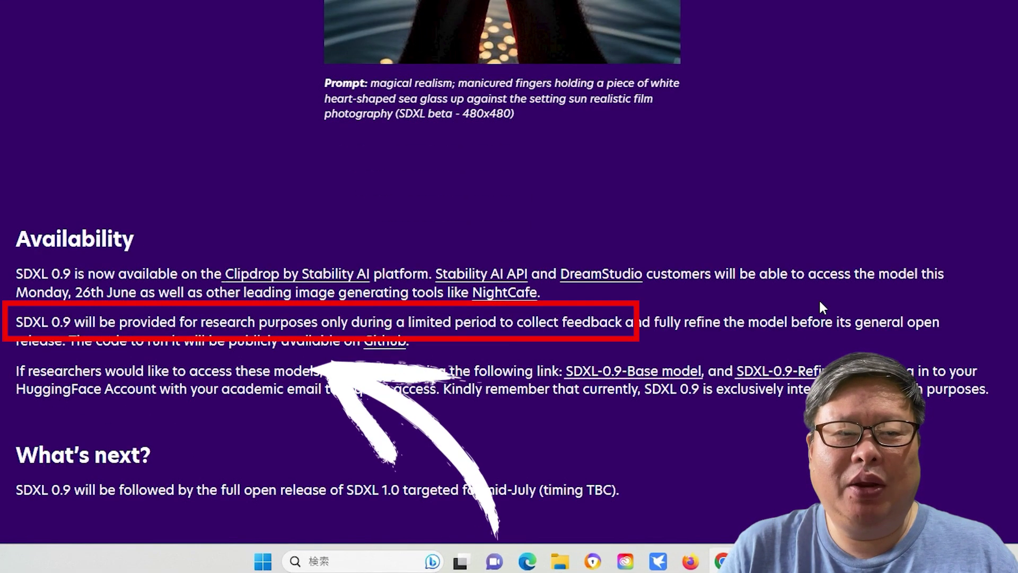
# Step: Open the SDXL-0.9-Base model page and apply for access to its weights
pyautogui.click(605, 320)
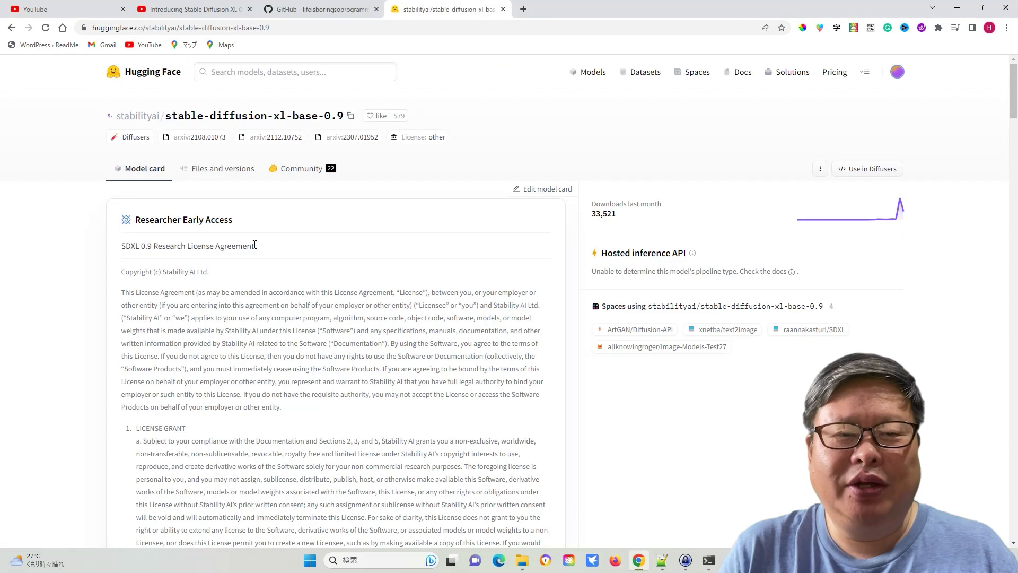
pyautogui.scroll(-3, 363, 336)
pyautogui.scroll(-3, 364, 337)
pyautogui.scroll(-5, 360, 338)
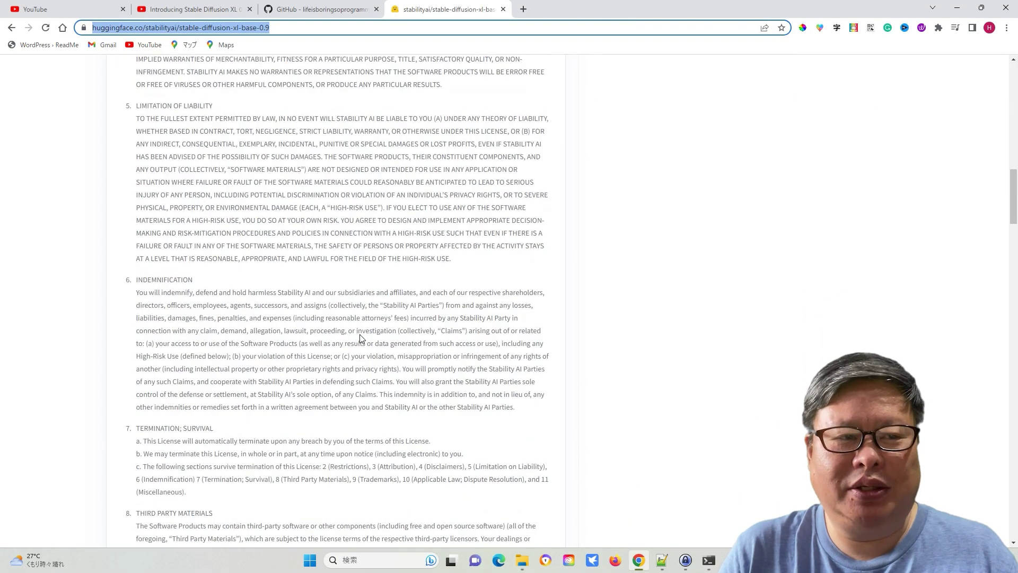
pyautogui.scroll(-5, 360, 338)
pyautogui.scroll(-5, 359, 336)
pyautogui.scroll(2, 359, 336)
pyautogui.click(326, 439)
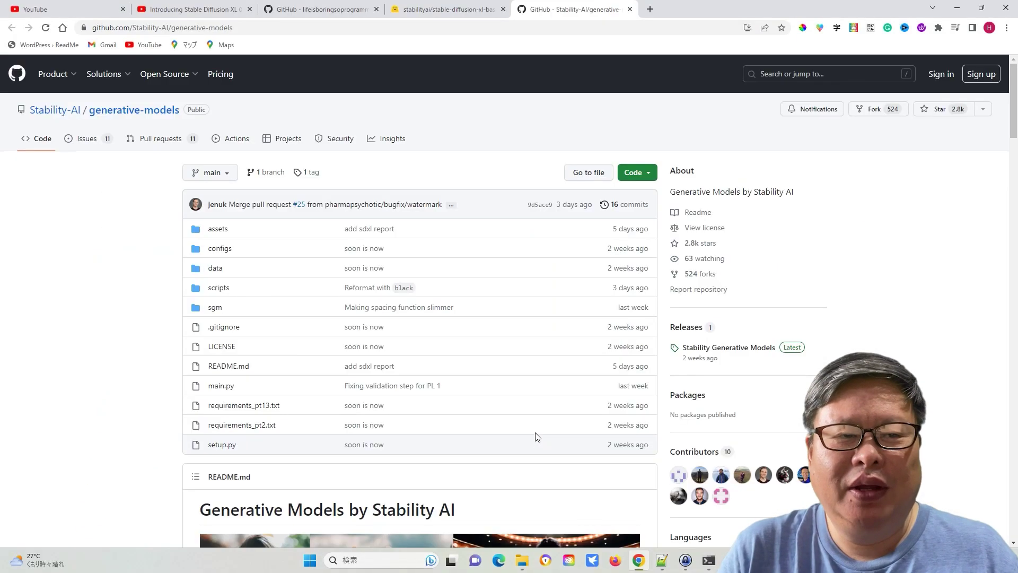
pyautogui.scroll(-3, 538, 415)
pyautogui.scroll(-2, 549, 382)
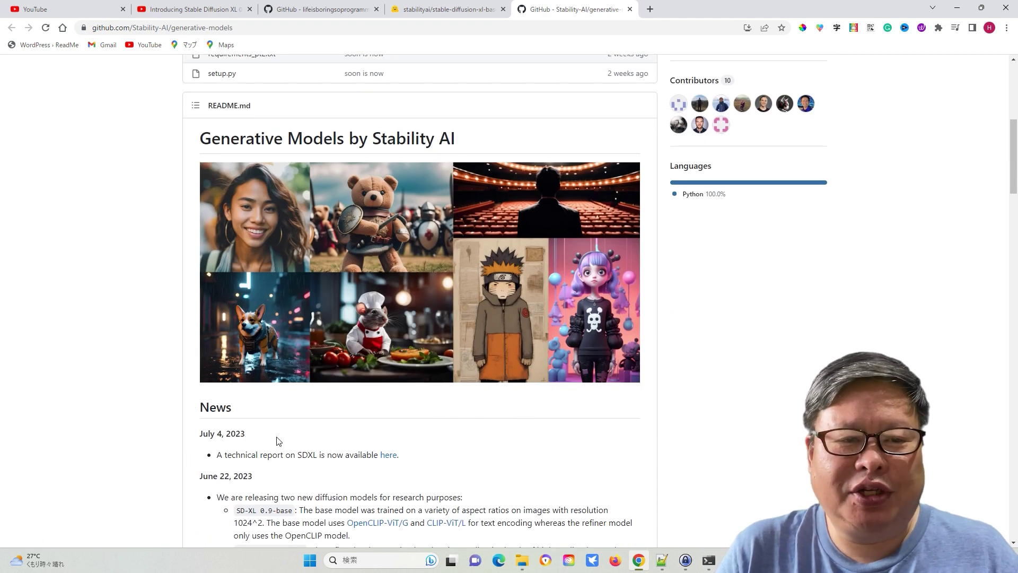
pyautogui.scroll(-2, 629, 427)
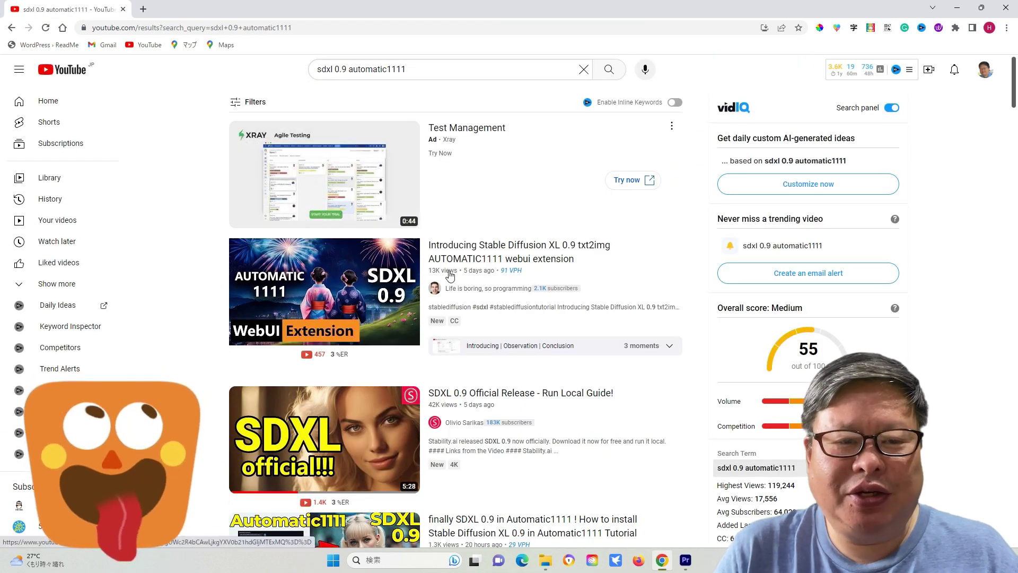
pyautogui.moveTo(324, 291)
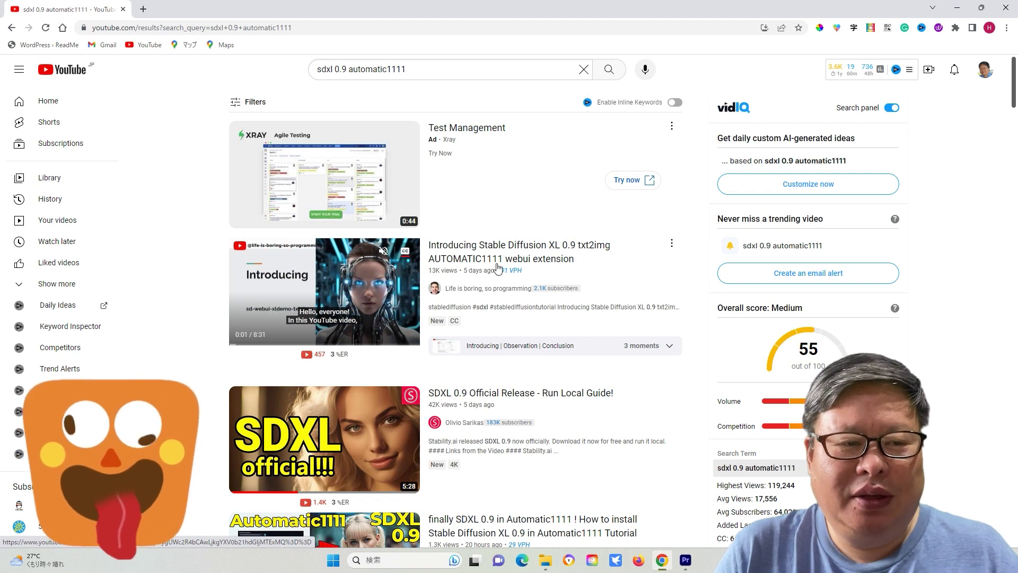
pyautogui.scroll(-3, 589, 413)
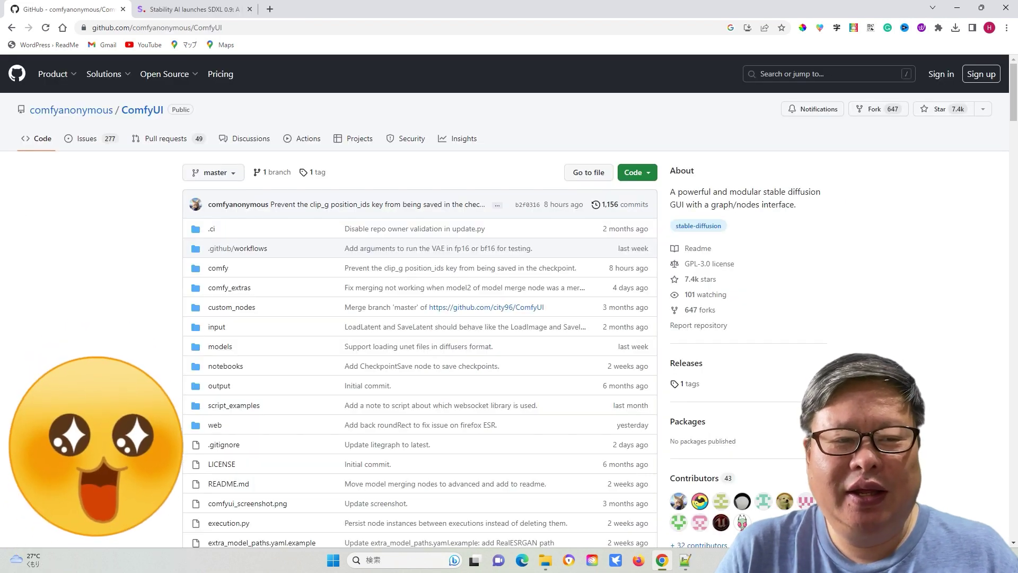
pyautogui.scroll(-4, 187, 268)
pyautogui.scroll(-3, 188, 269)
pyautogui.scroll(-3, 187, 268)
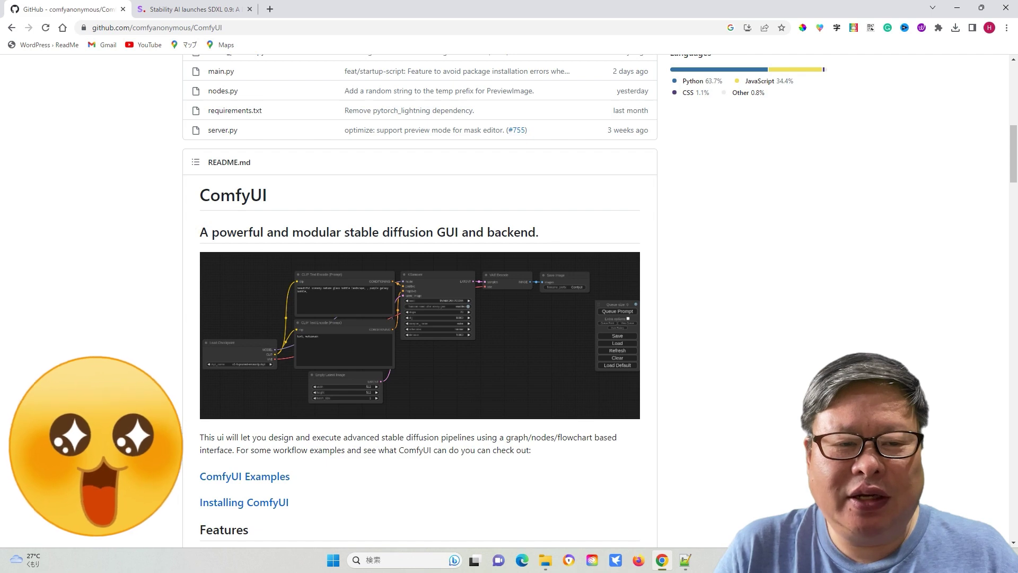
pyautogui.scroll(-3, 272, 351)
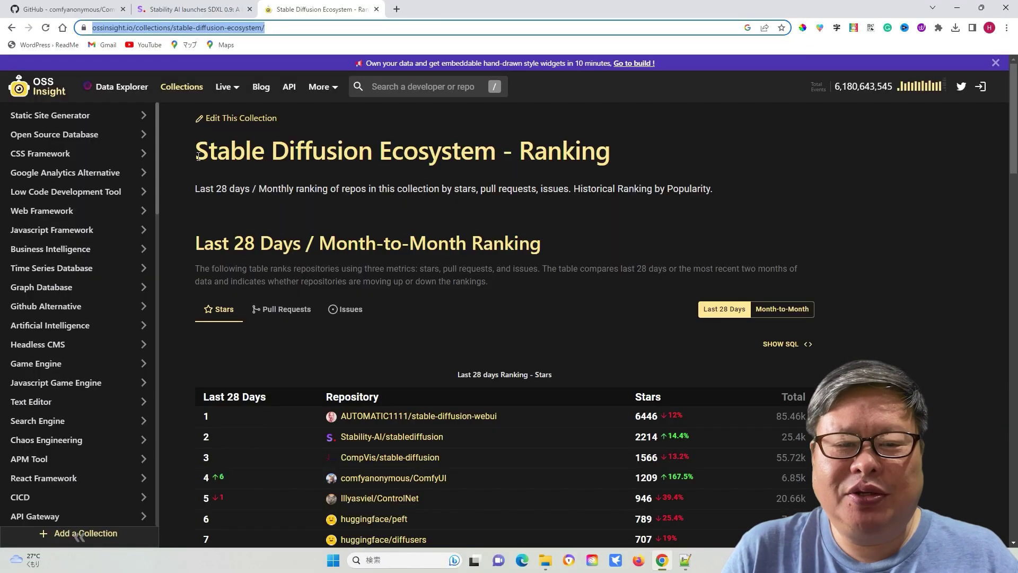
# Step: Browse the ComfyUI GitHub repo and the OSS Insight Stable Diffusion star ranking
pyautogui.click(197, 156)
pyautogui.scroll(-2, 326, 341)
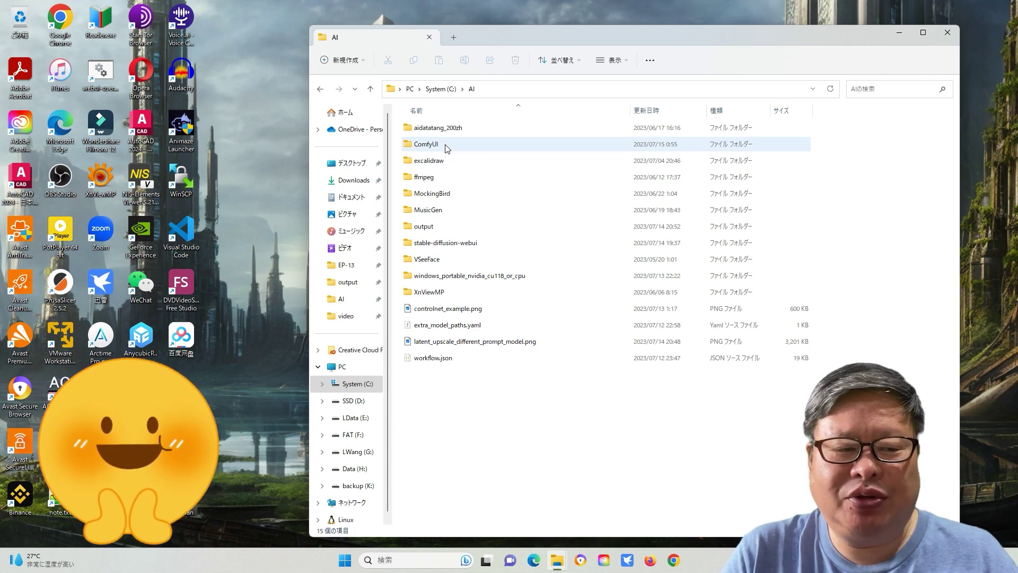
# Step: Open the C:\AI\ComfyUI folder and run AutoRun.bat to start the server
pyautogui.doubleClick(446, 148)
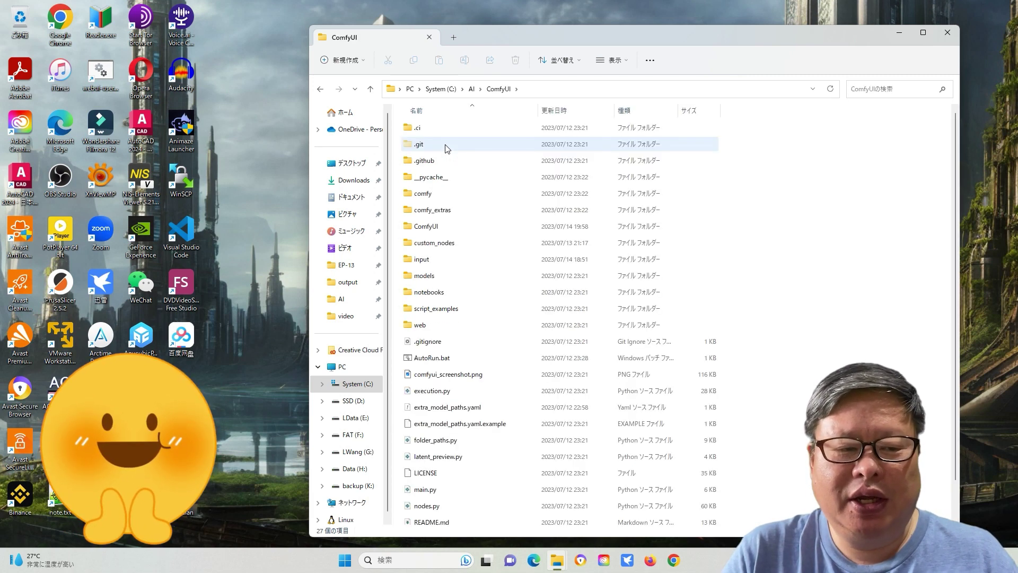
pyautogui.doubleClick(456, 362)
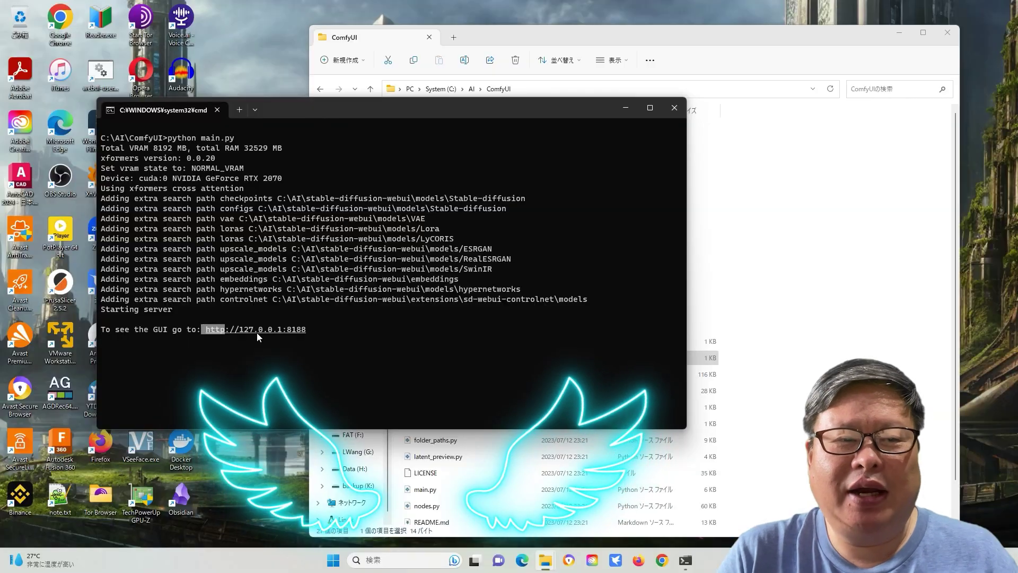
# Step: Open the local ComfyUI page at 127.0.0.1:8188 in a new browser tab
pyautogui.keyDown('ctrl'); pyautogui.click(240, 329); pyautogui.keyUp('ctrl')
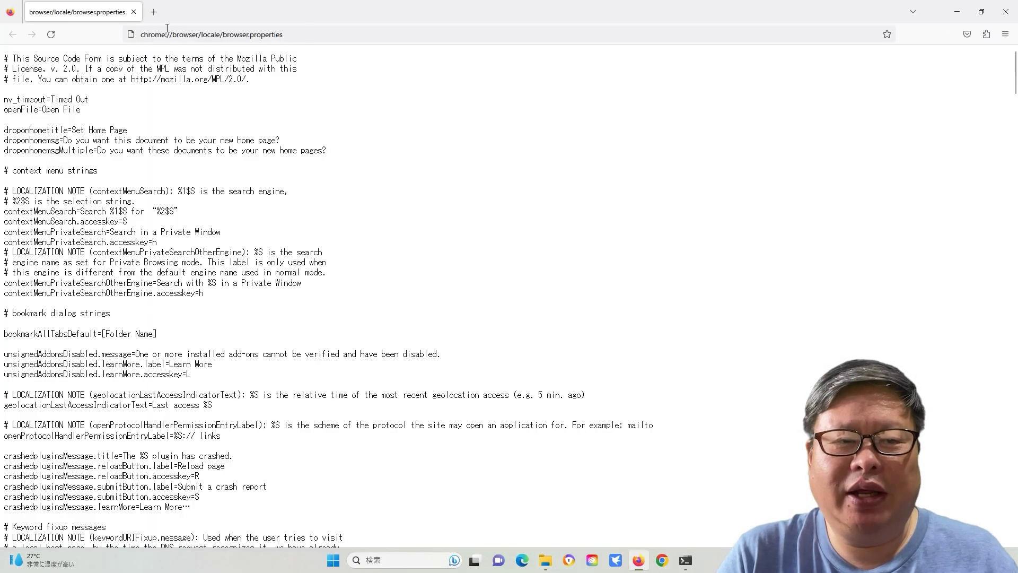
pyautogui.hotkey('ctrl', 't')
pyautogui.write('127.0.0.1:8188')
pyautogui.press('Return')
# Step: Load the workflow from output image 4x-UltraSharp_00008_.png and view the results
pyautogui.click(967, 397)
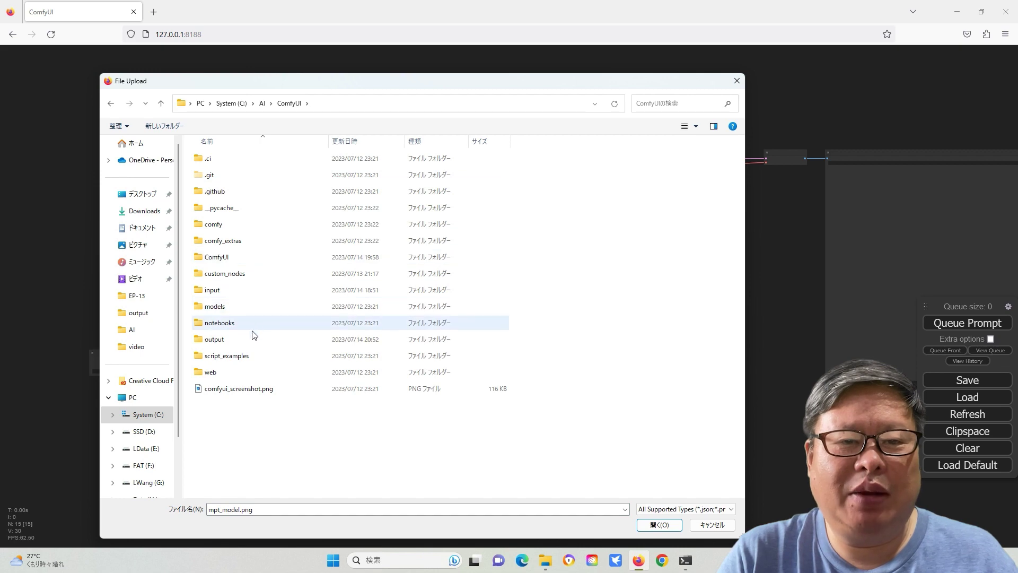
pyautogui.doubleClick(252, 339)
pyautogui.click(643, 171)
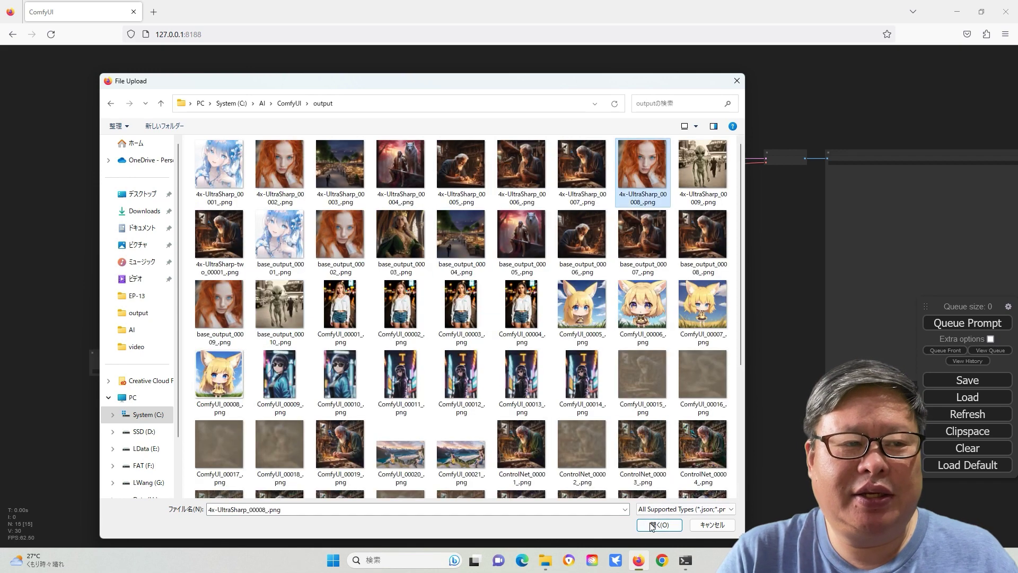
pyautogui.click(659, 525)
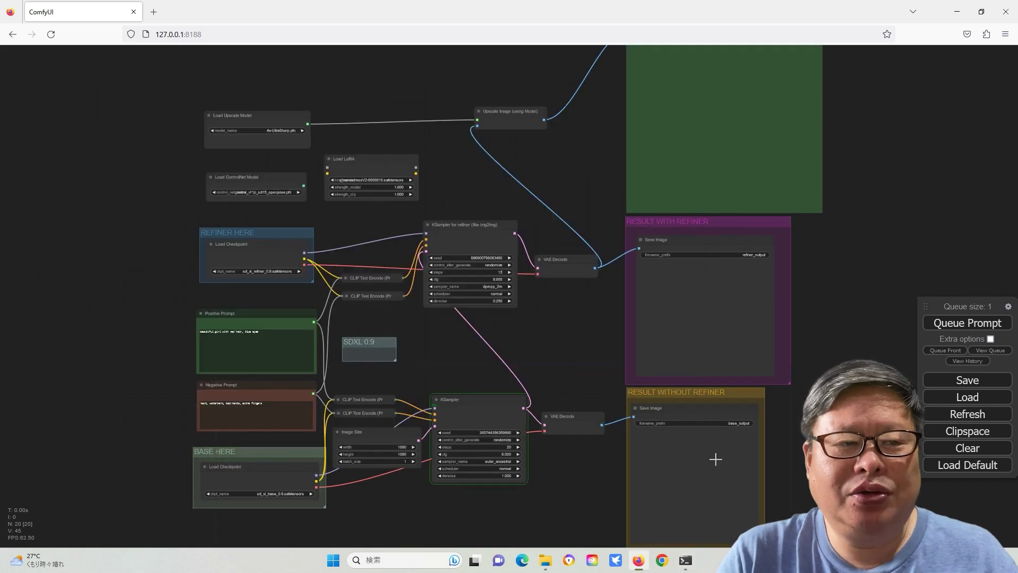
pyautogui.scroll(3, 557, 486)
pyautogui.scroll(-2, 478, 318)
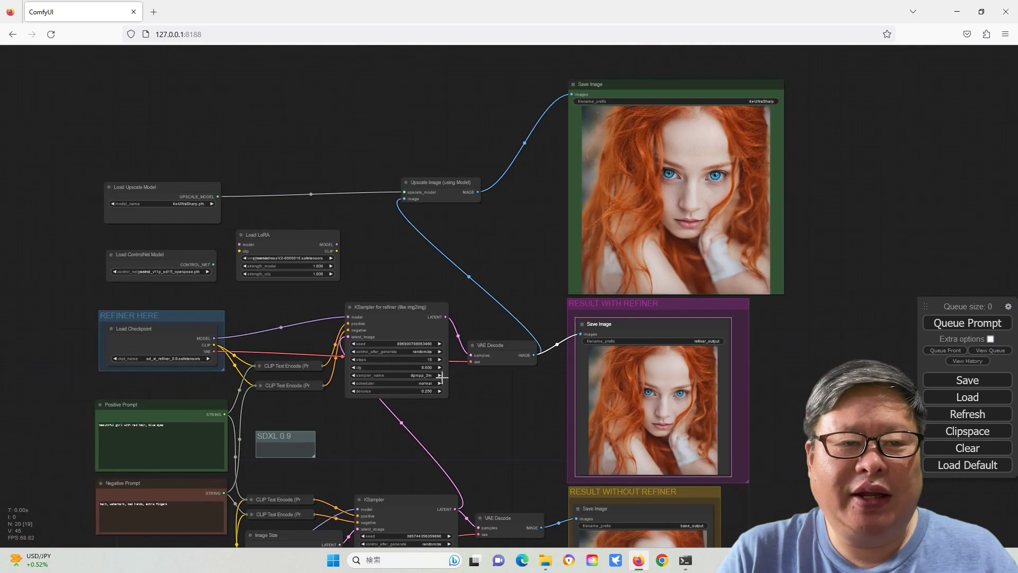
pyautogui.moveTo(477, 230); pyautogui.dragTo(446, 226)
pyautogui.scroll(2, 605, 159)
pyautogui.scroll(2, 605, 159)
pyautogui.scroll(2, 605, 159)
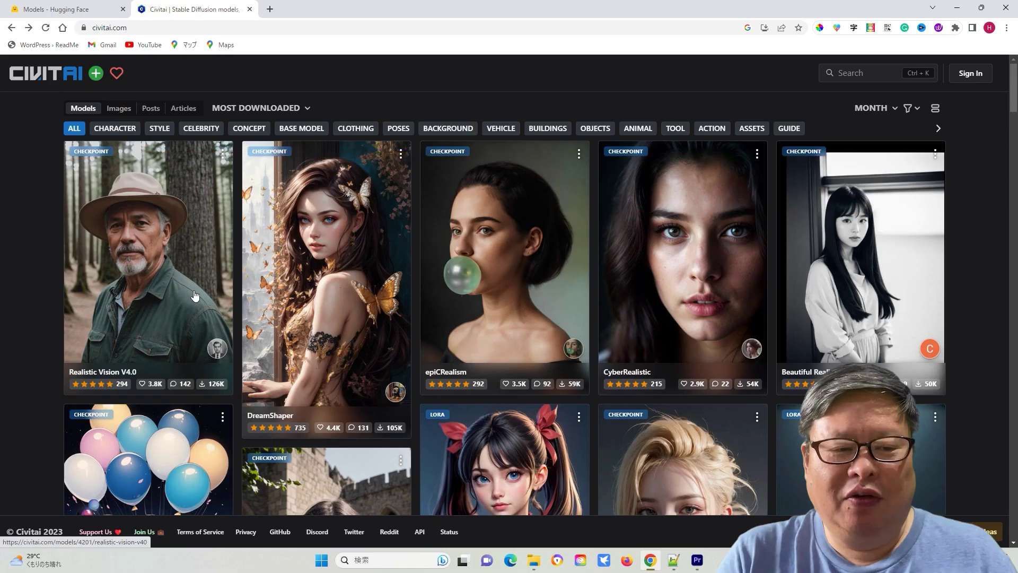
# Step: Highlight the Base Model SD 1.5 detail, then open the A-Zovya Photoreal page
pyautogui.click(193, 290)
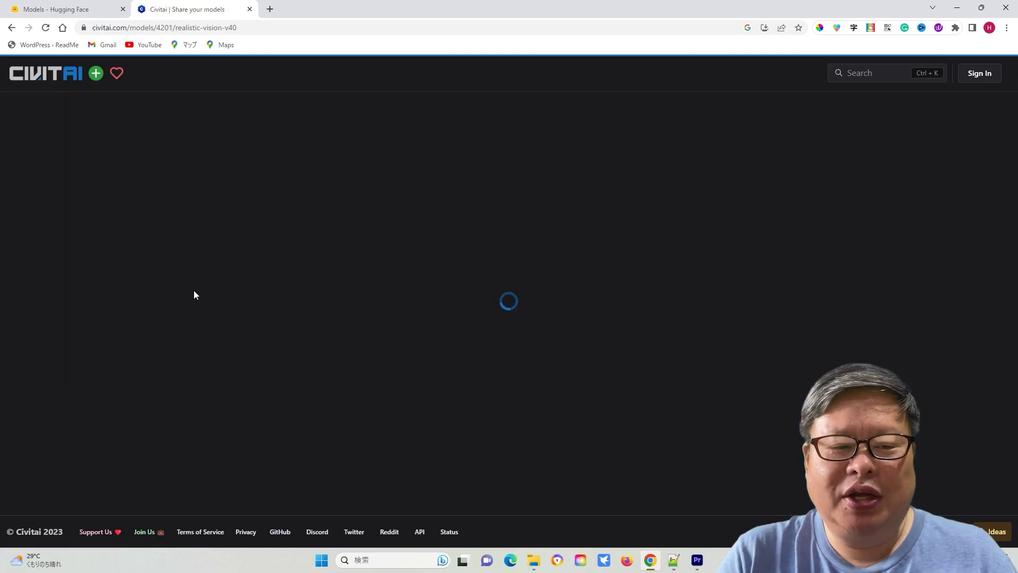
pyautogui.moveTo(633, 307); pyautogui.dragTo(672, 306)
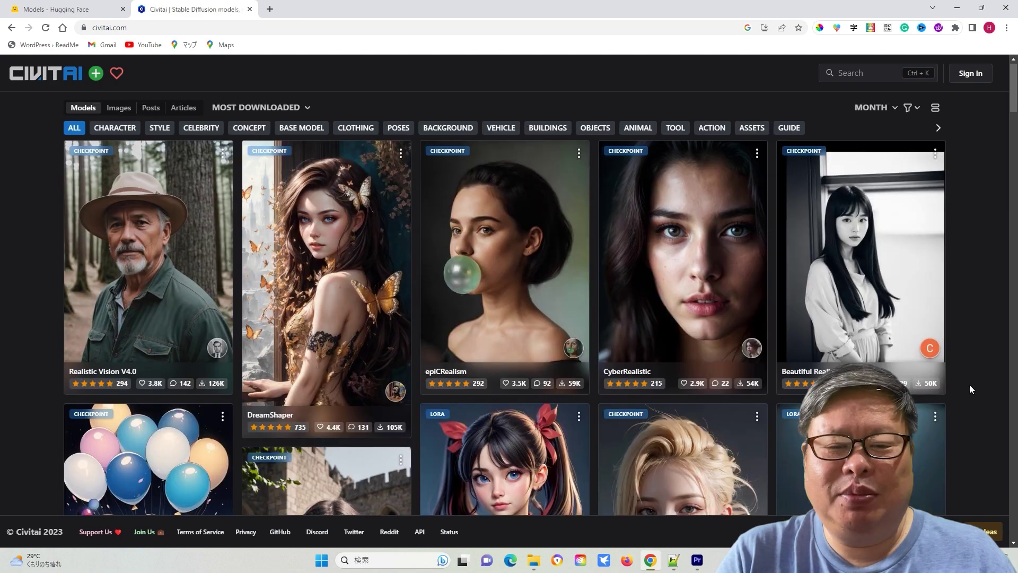
pyautogui.scroll(-3, 970, 385)
pyautogui.scroll(-3, 970, 384)
pyautogui.click(912, 302)
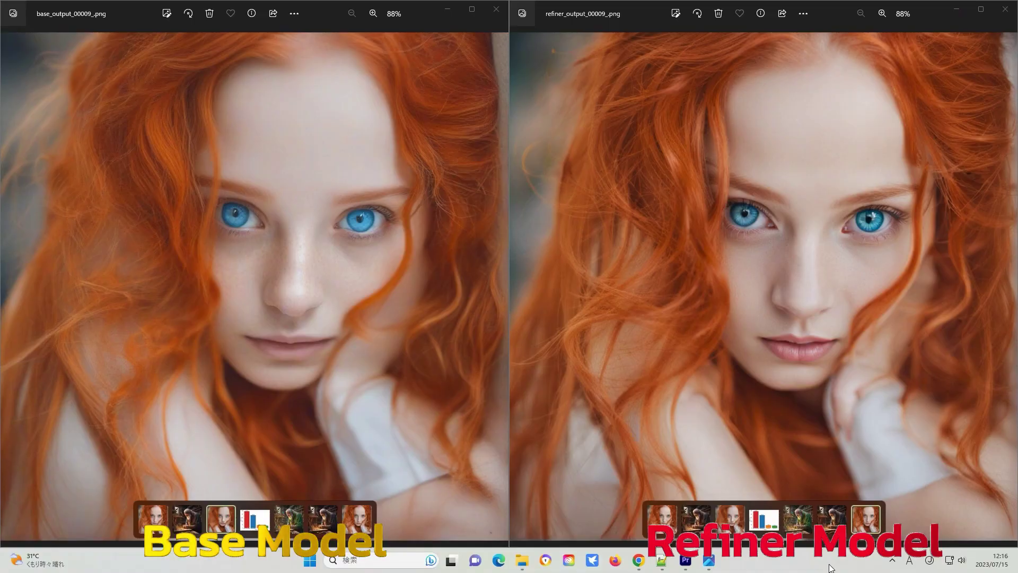
pyautogui.scroll(5, 280, 222)
pyautogui.scroll(5, 807, 313)
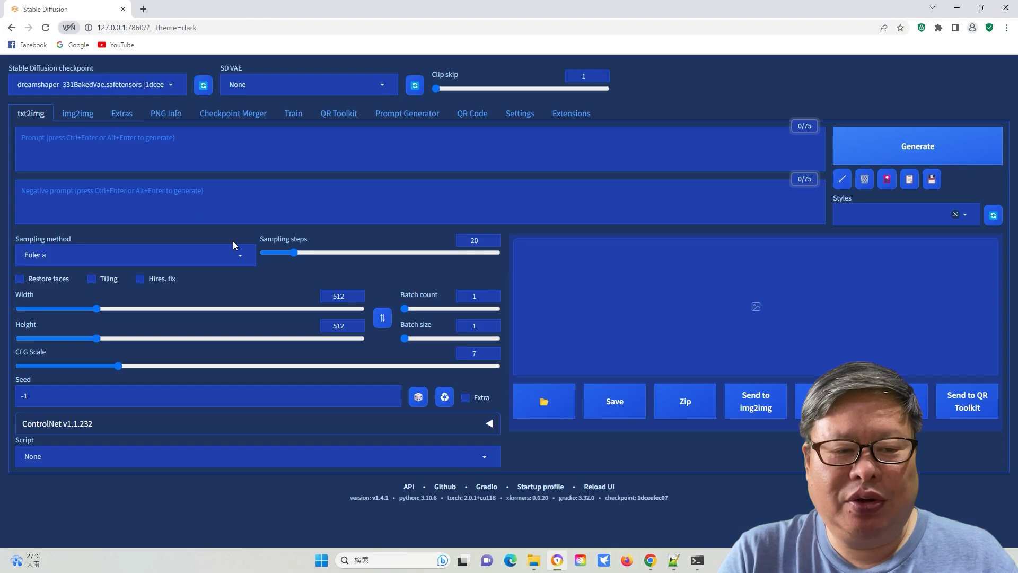
# Step: Paste the positive and negative prompts and set Ultimate SD upscale to Scale from image size
pyautogui.click(81, 141)
pyautogui.write('Stunning detailed portrait of an old man in a woodworking shop, you can see a small birdhouse being worked on, magical atmosphere, intricately detailed, Hyperrealistic, splash art, concept art, mid shot, intricately detailed, color depth, dramatic, side light, depth of field')
pyautogui.click(323, 200)
pyautogui.hotkey('ctrl', 'v')
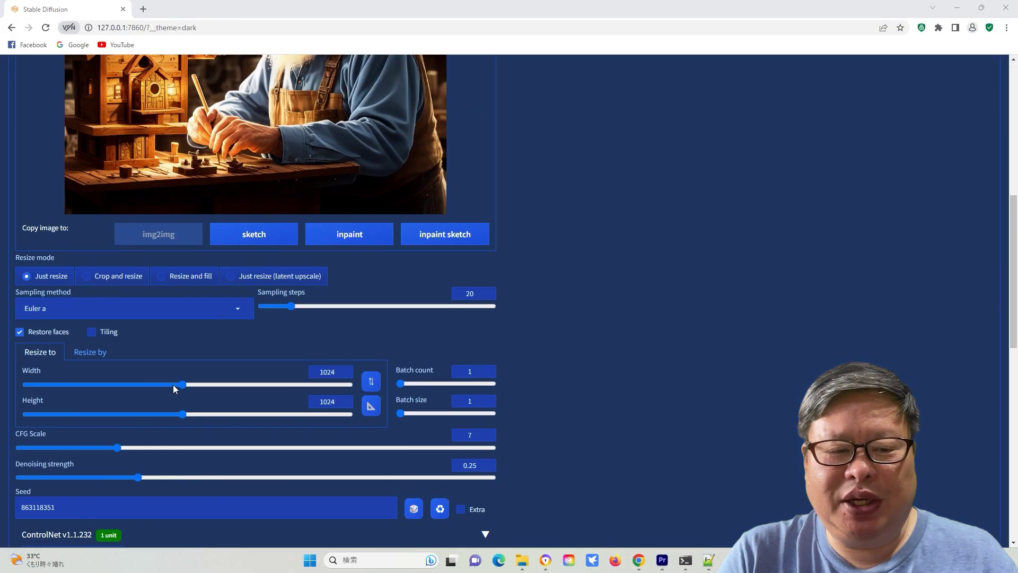
pyautogui.scroll(-3, 561, 428)
pyautogui.scroll(-1, 596, 453)
pyautogui.scroll(-1, 596, 453)
pyautogui.click(57, 487)
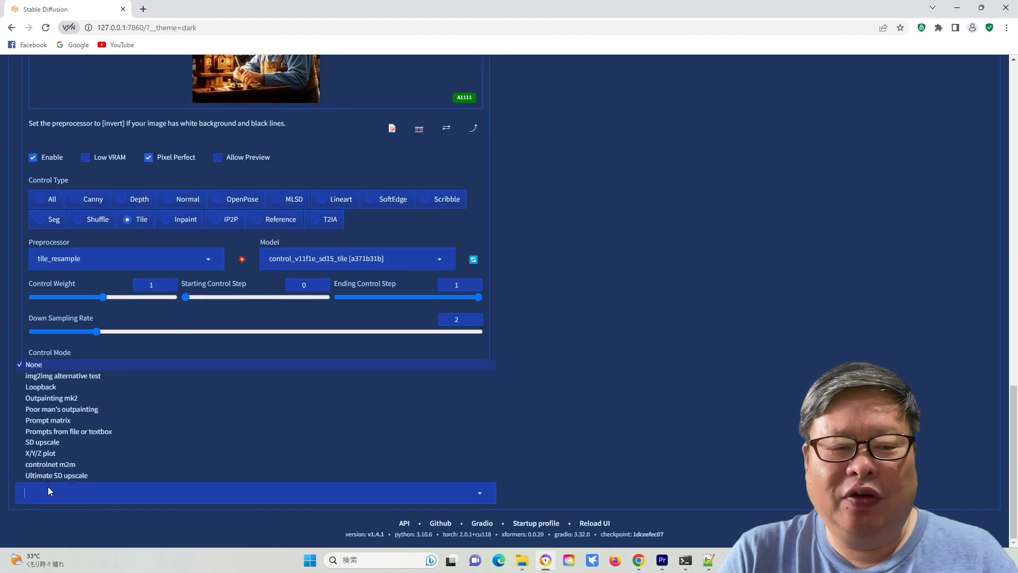
pyautogui.click(56, 414)
pyautogui.scroll(15, 484, 417)
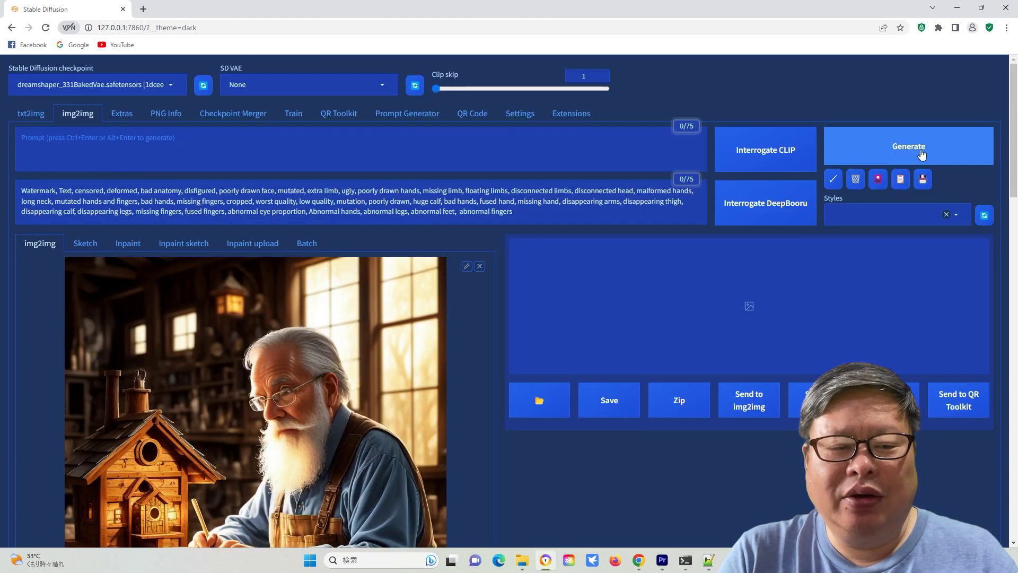
pyautogui.scroll(-1, 748, 499)
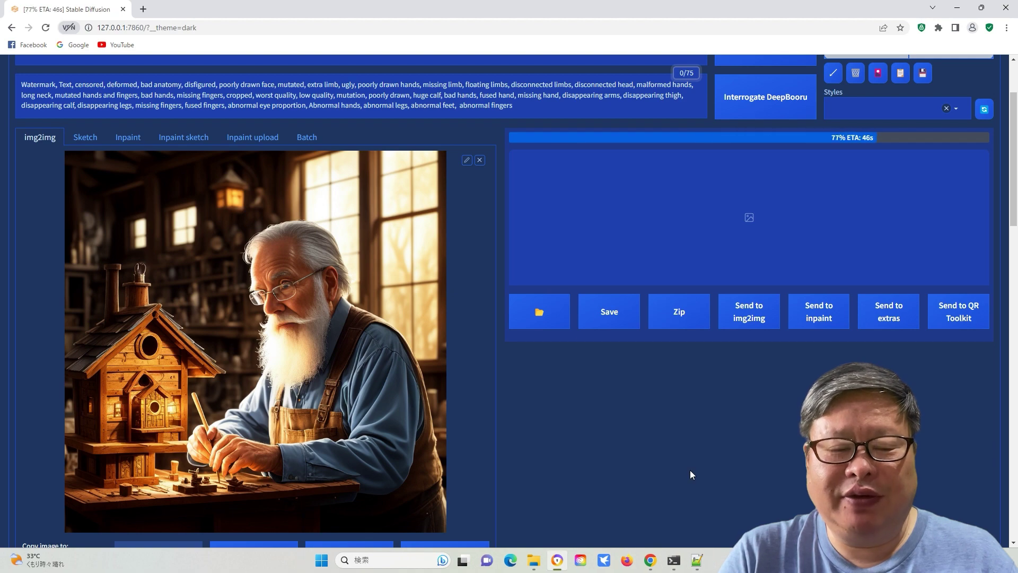
pyautogui.scroll(-1, 665, 474)
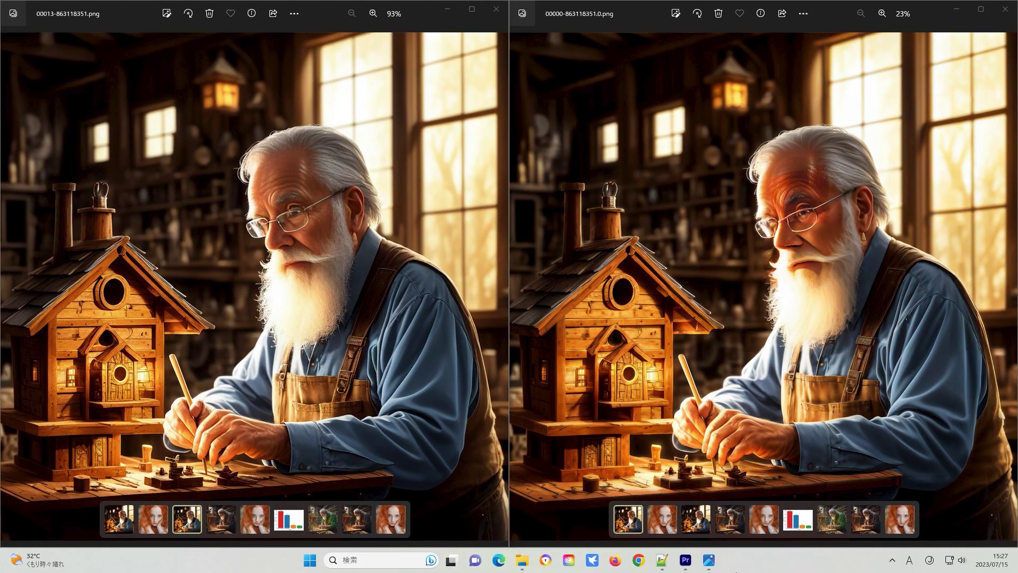
pyautogui.scroll(4, 275, 219)
pyautogui.scroll(2, 805, 216)
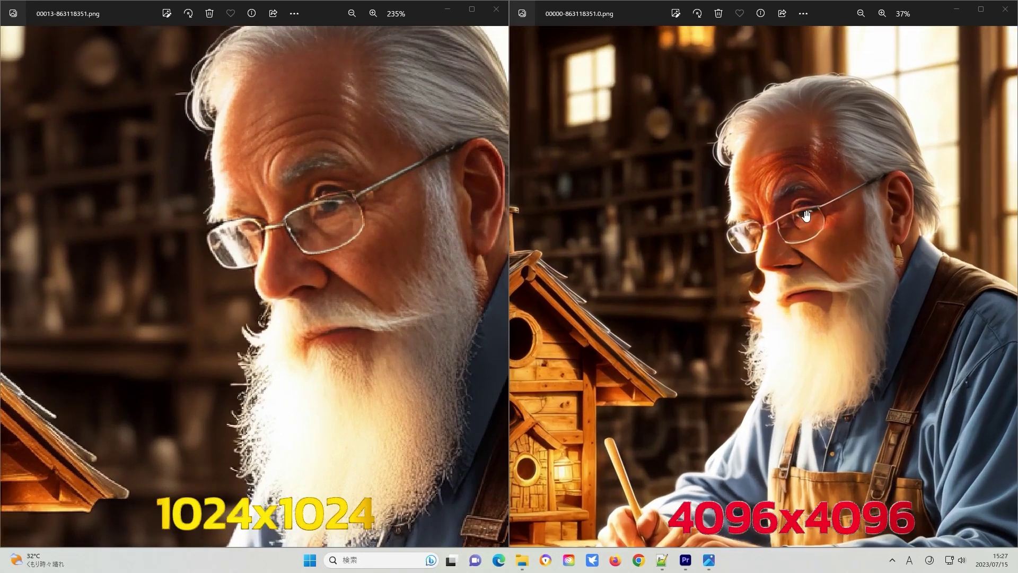
pyautogui.scroll(1, 805, 217)
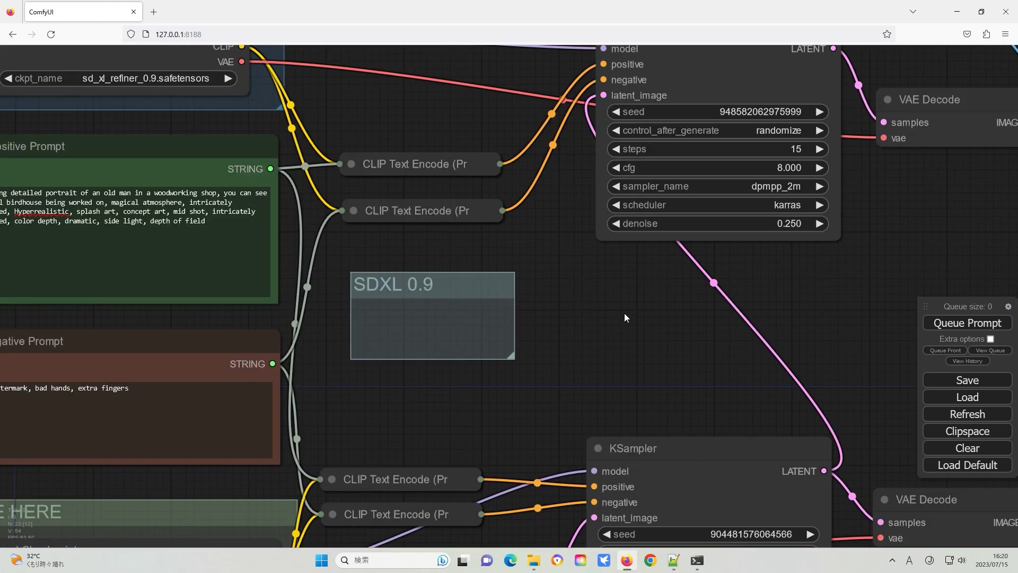
pyautogui.scroll(-5, 624, 318)
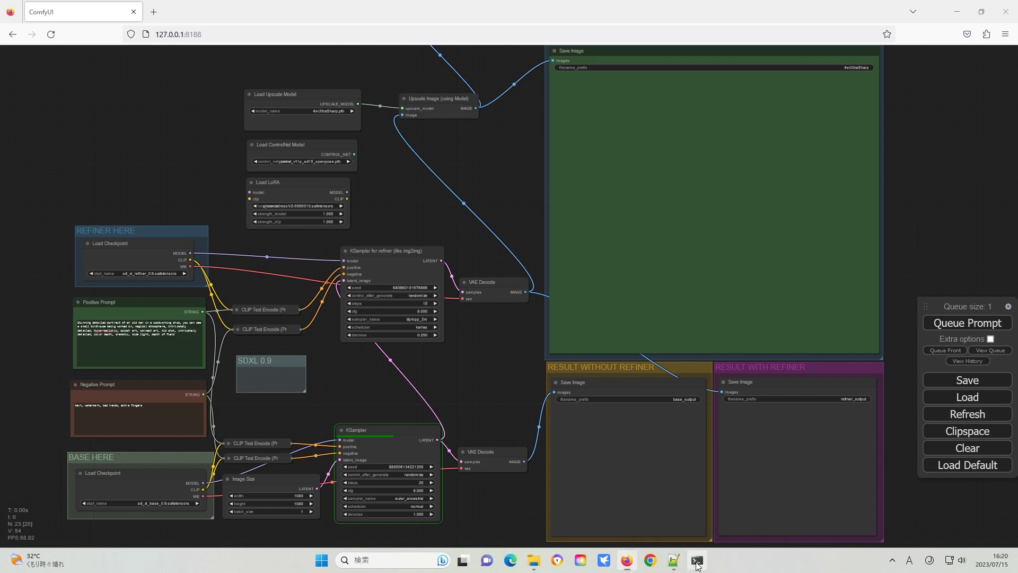
# Step: Monitor sampling progress in the cmd console, switching between it and the canvas
pyautogui.click(697, 561)
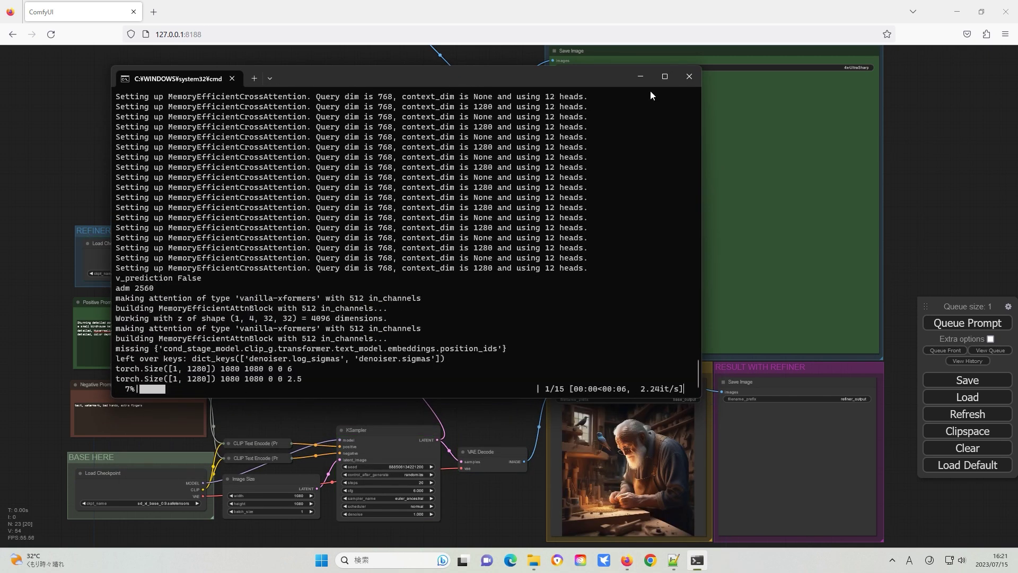
pyautogui.click(689, 404)
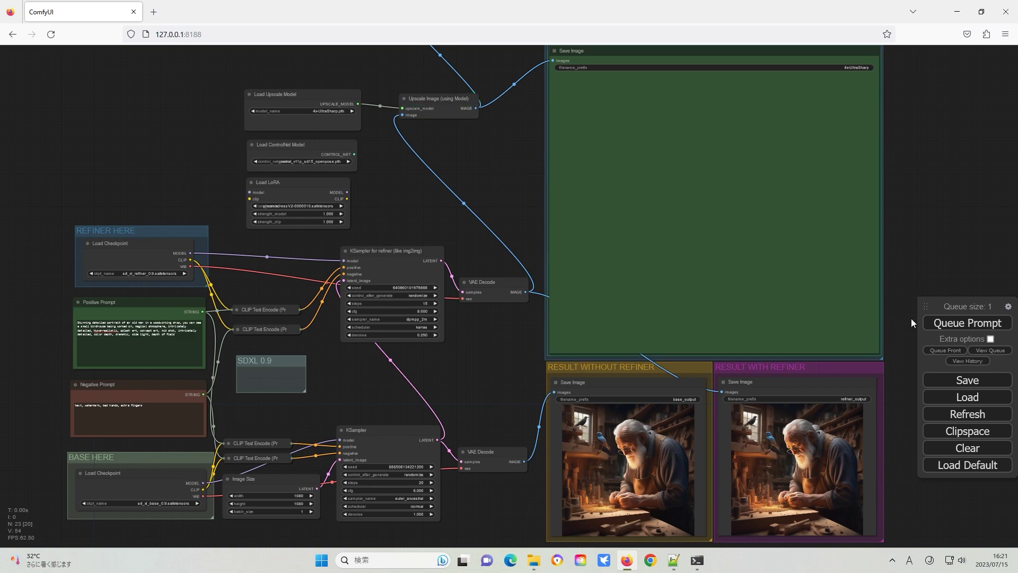
pyautogui.click(697, 560)
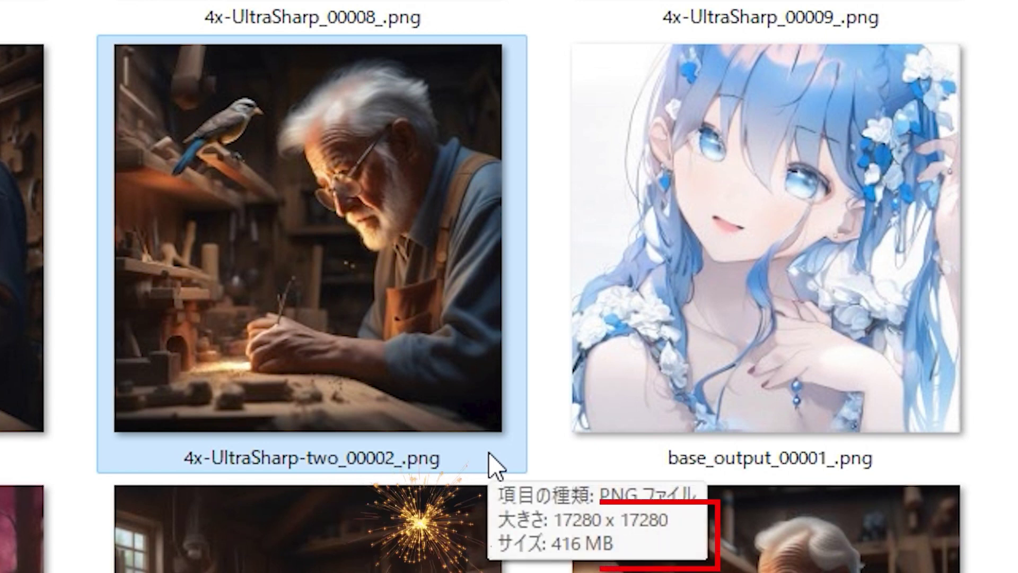
pyautogui.moveTo(312, 247)
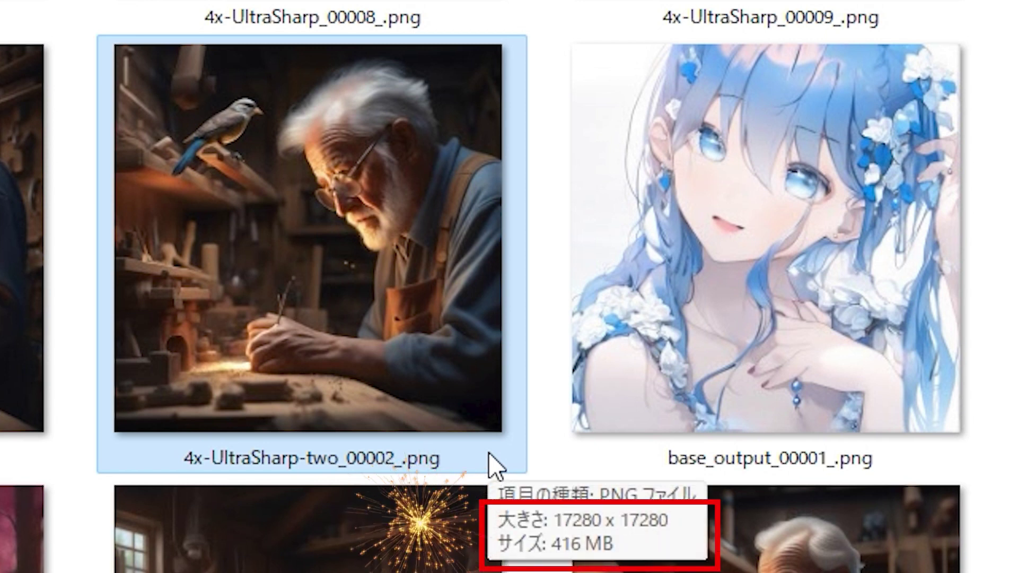
pyautogui.scroll(1, 401, 161)
pyautogui.scroll(2, 445, 114)
pyautogui.scroll(2, 431, 114)
pyautogui.scroll(2, 422, 232)
pyautogui.scroll(2, 304, 213)
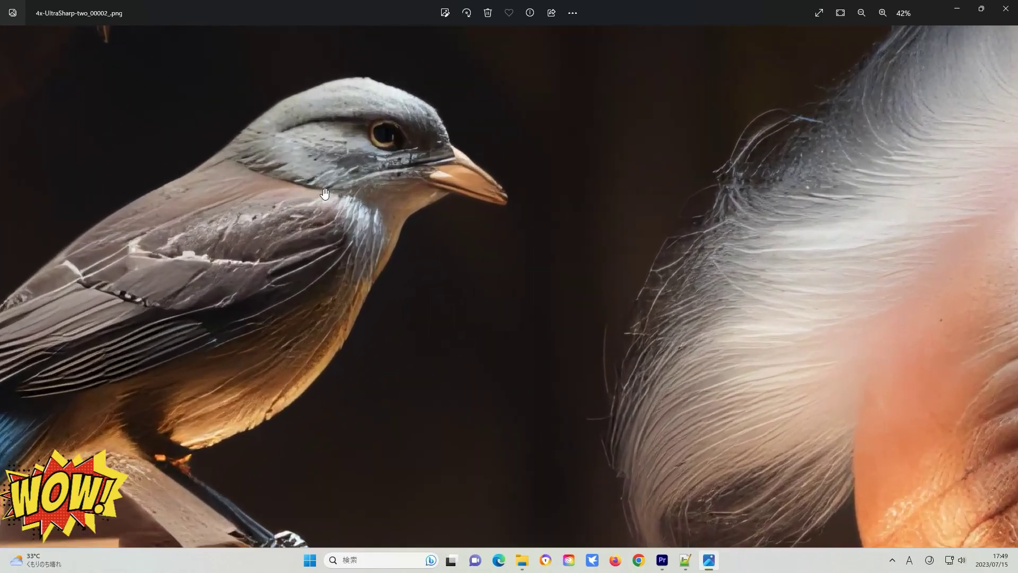
pyautogui.scroll(2, 469, 250)
pyautogui.scroll(2, 505, 236)
pyautogui.scroll(2, 508, 351)
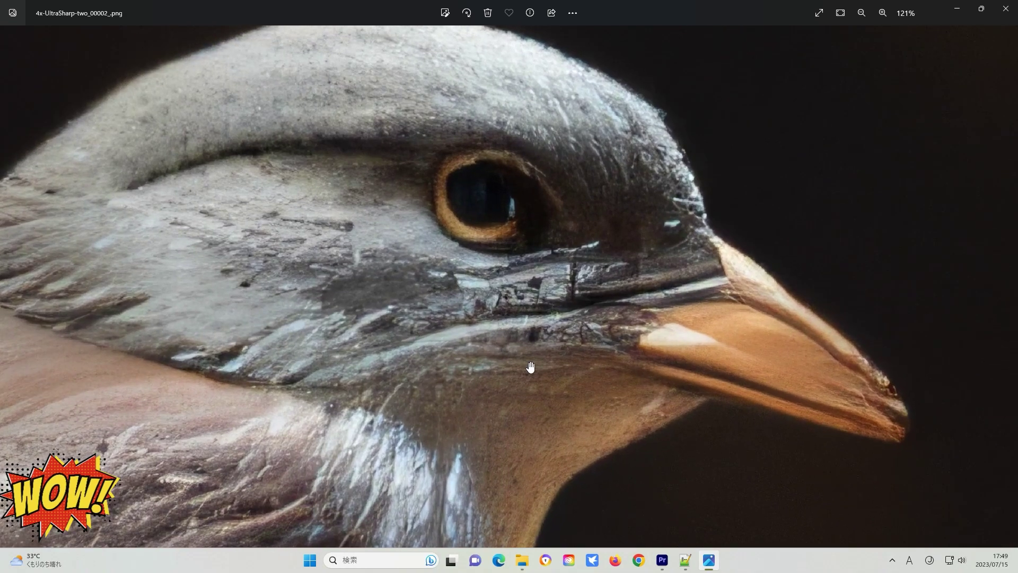
pyautogui.scroll(1, 587, 341)
pyautogui.scroll(-3, 658, 372)
pyautogui.scroll(-2, 628, 364)
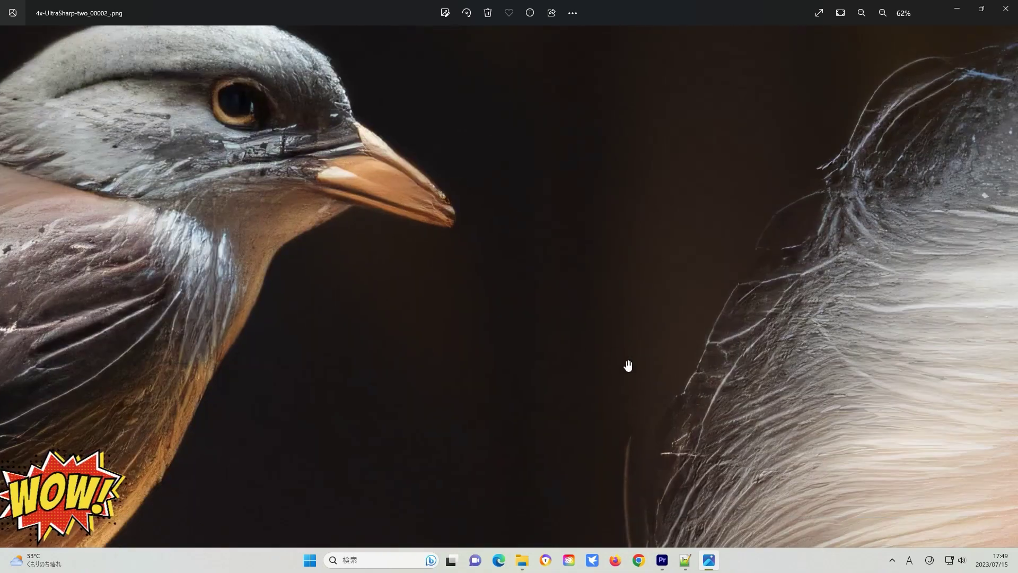
pyautogui.scroll(-2, 625, 371)
pyautogui.scroll(-2, 596, 329)
pyautogui.scroll(-2, 507, 276)
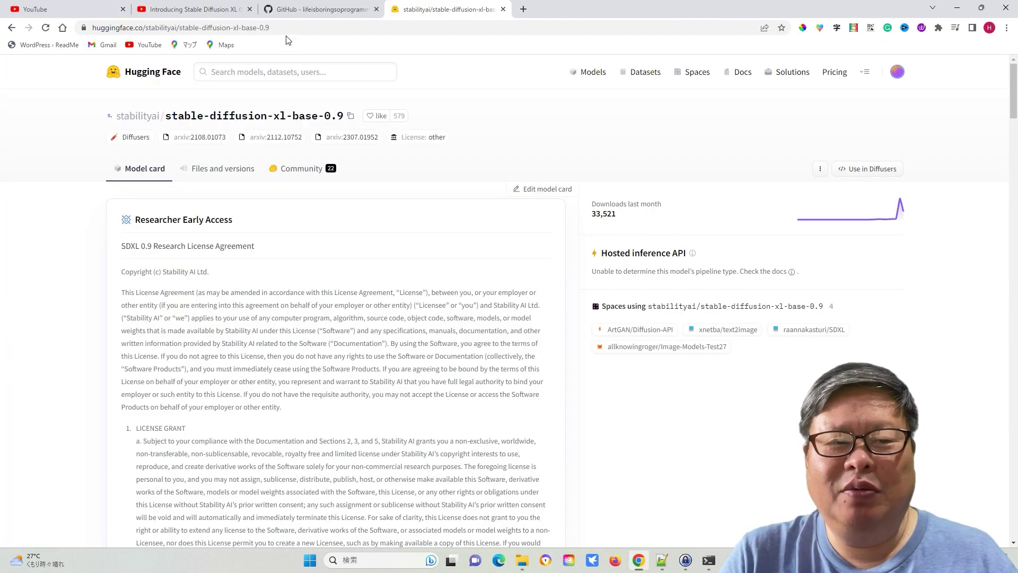
# Step: Submit the SDXL 0.9 base license form and list the repository's files
pyautogui.click(270, 27)
pyautogui.scroll(-5, 359, 338)
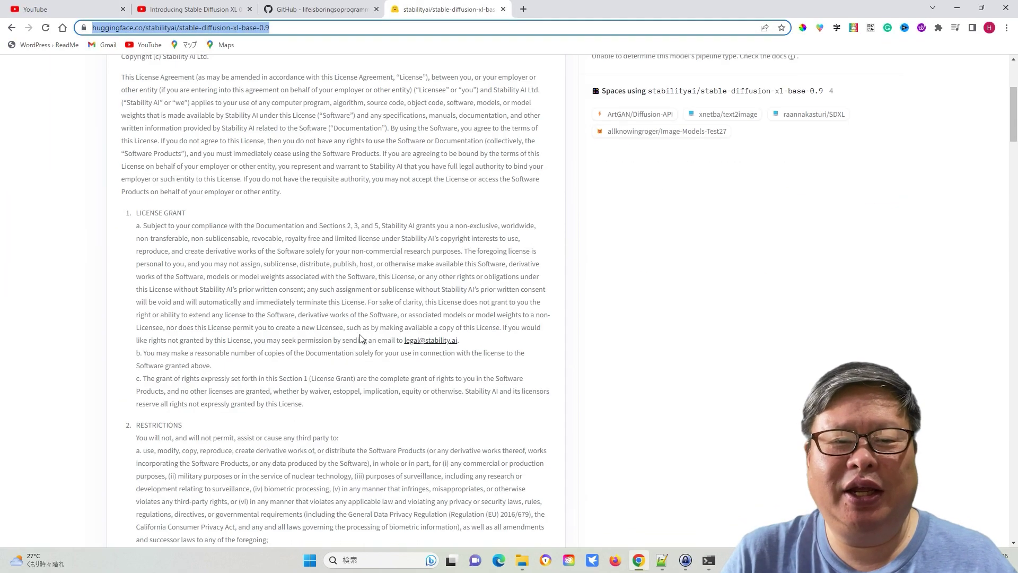
pyautogui.scroll(-10, 359, 338)
pyautogui.scroll(-10, 359, 338)
pyautogui.scroll(3, 359, 339)
pyautogui.click(169, 247)
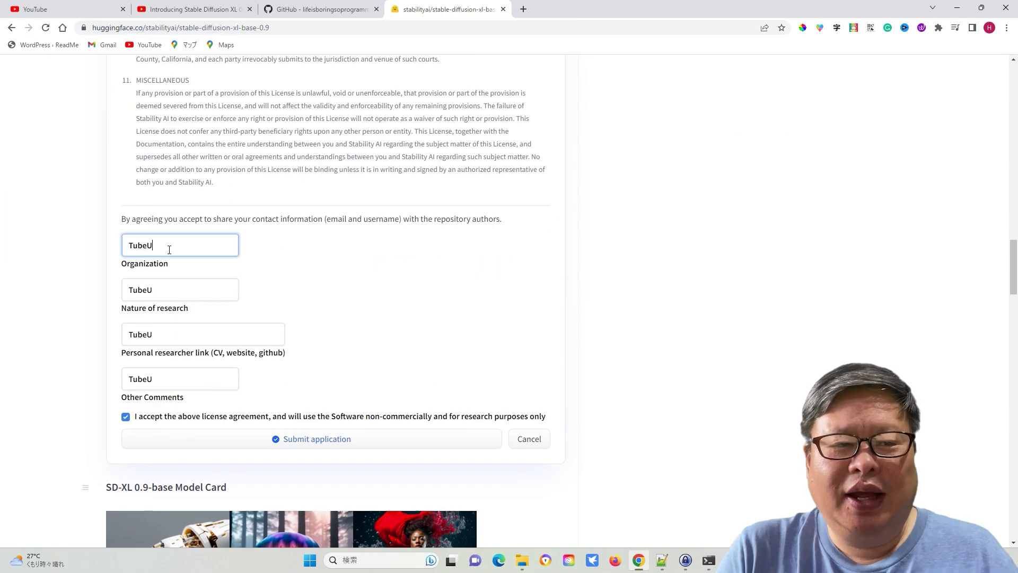
pyautogui.press('Tab')
pyautogui.press('Tab')
pyautogui.press('Tab')
pyautogui.click(327, 445)
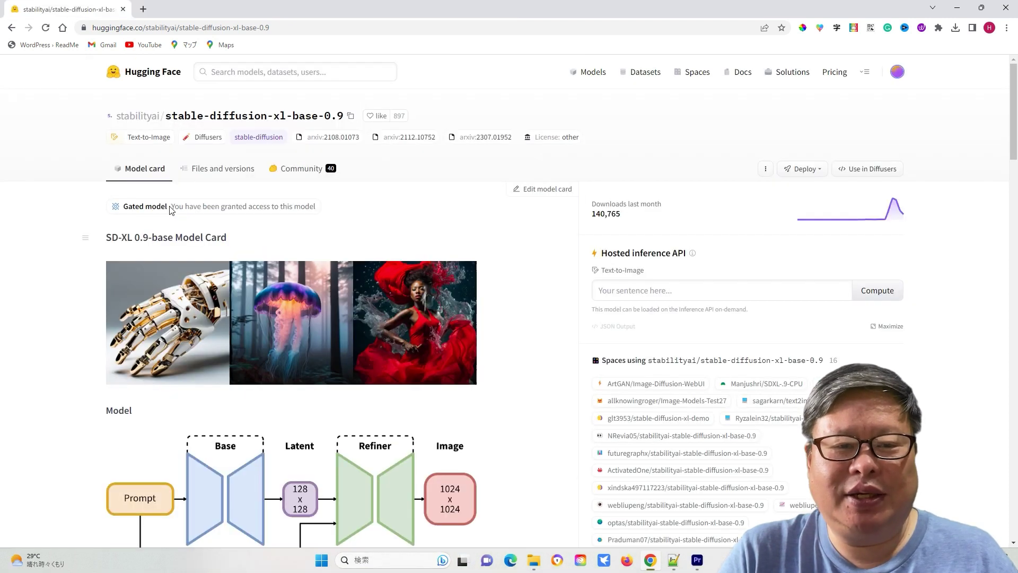
pyautogui.click(345, 209)
pyautogui.click(223, 168)
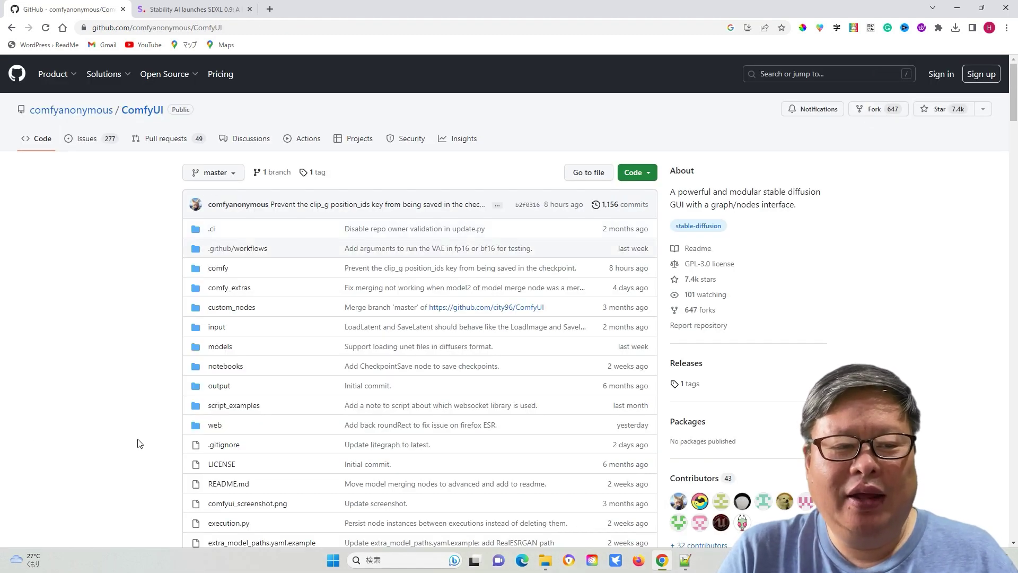
pyautogui.scroll(-2, 136, 444)
pyautogui.scroll(-2, 137, 443)
pyautogui.scroll(-2, 137, 443)
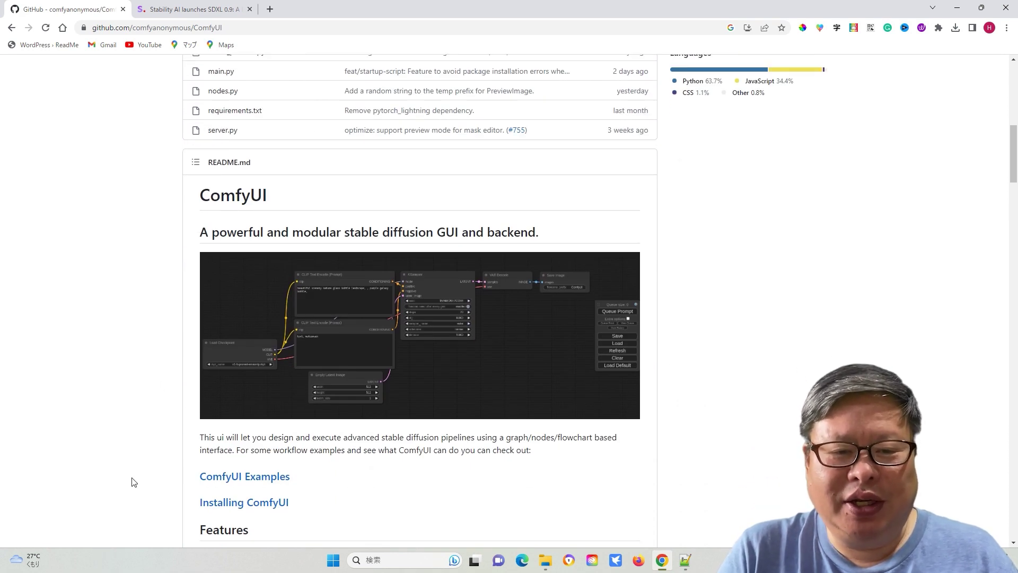
pyautogui.scroll(-2, 134, 481)
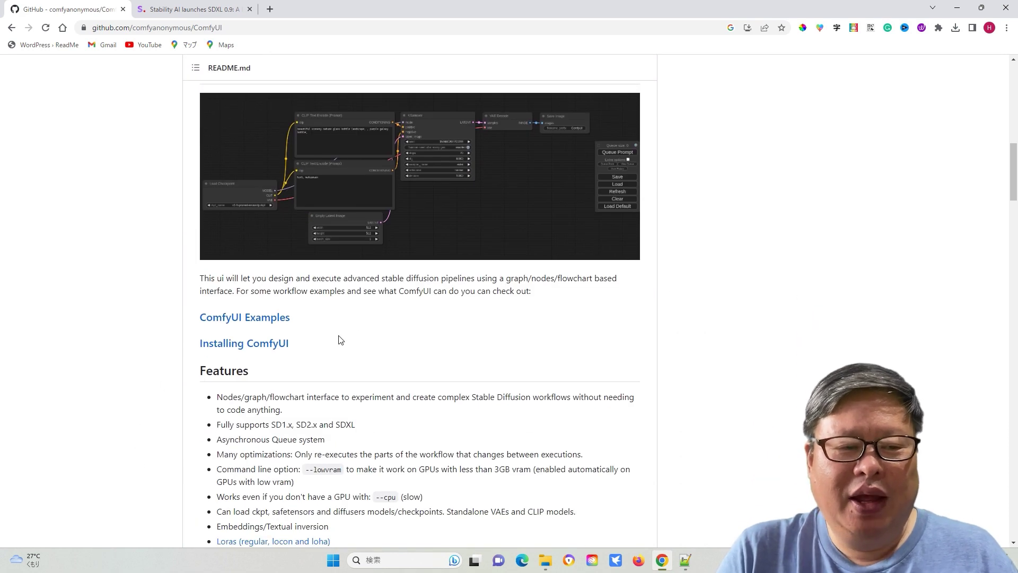
# Step: Jump to the Installing ComfyUI instructions and reveal the repository's clone URL
pyautogui.click(256, 346)
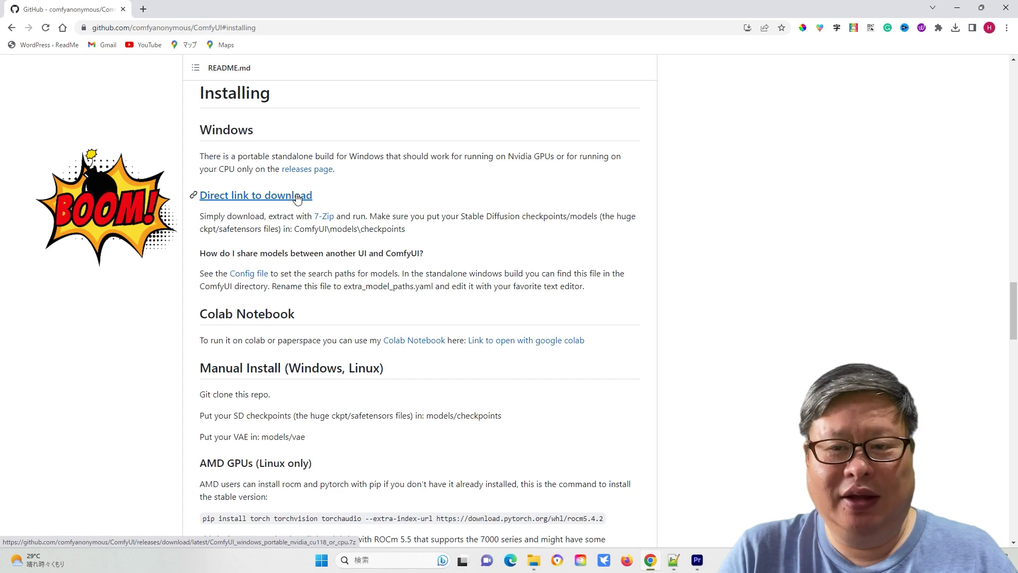
pyautogui.scroll(3, 791, 297)
pyautogui.scroll(3, 790, 297)
pyautogui.scroll(3, 791, 297)
pyautogui.scroll(3, 791, 298)
pyautogui.scroll(4, 792, 297)
pyautogui.click(647, 175)
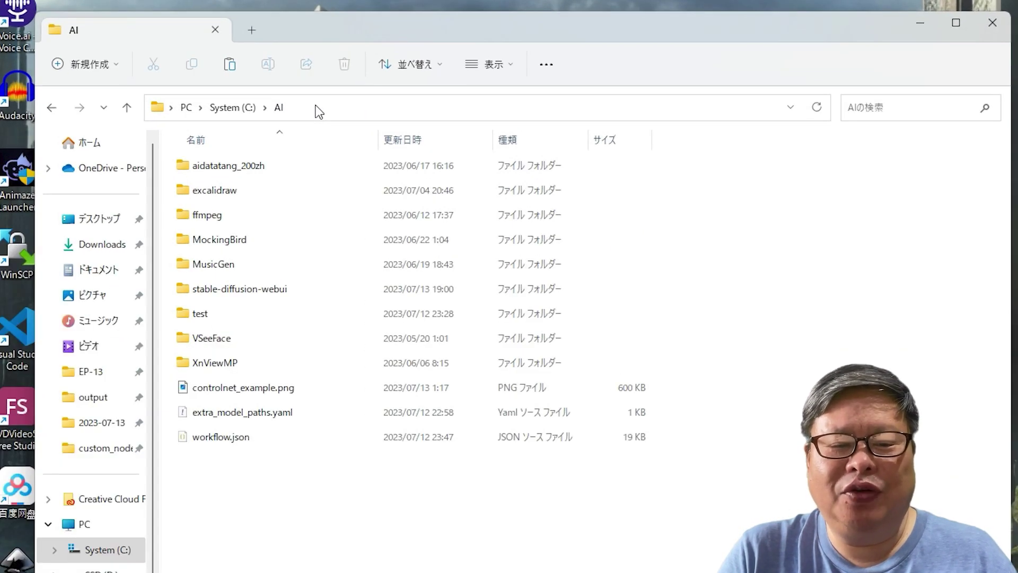
# Step: Open cmd in C:\AI and run git clone with the pasted ComfyUI URL
pyautogui.click(318, 110)
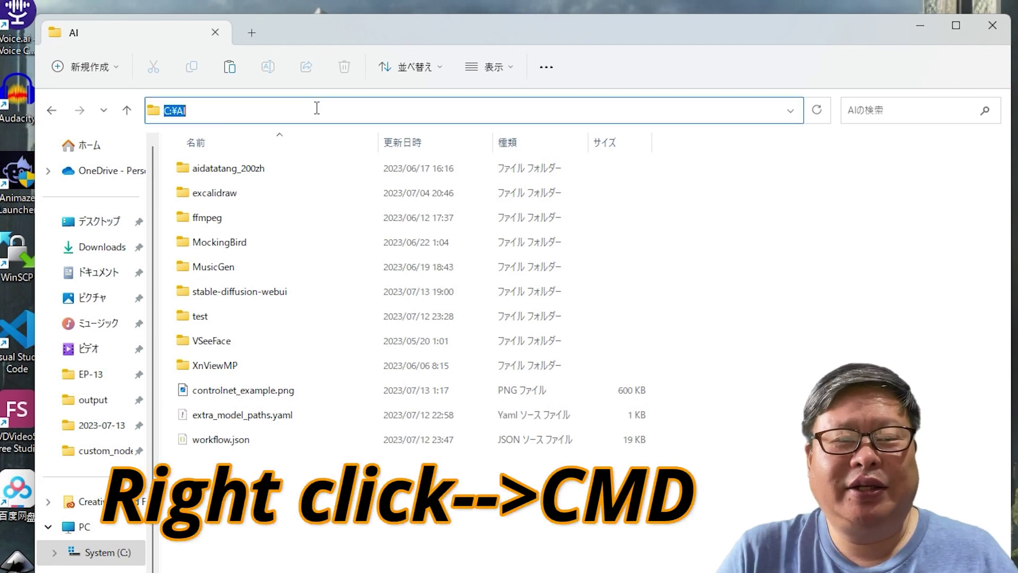
pyautogui.write('cmd')
pyautogui.press('Return')
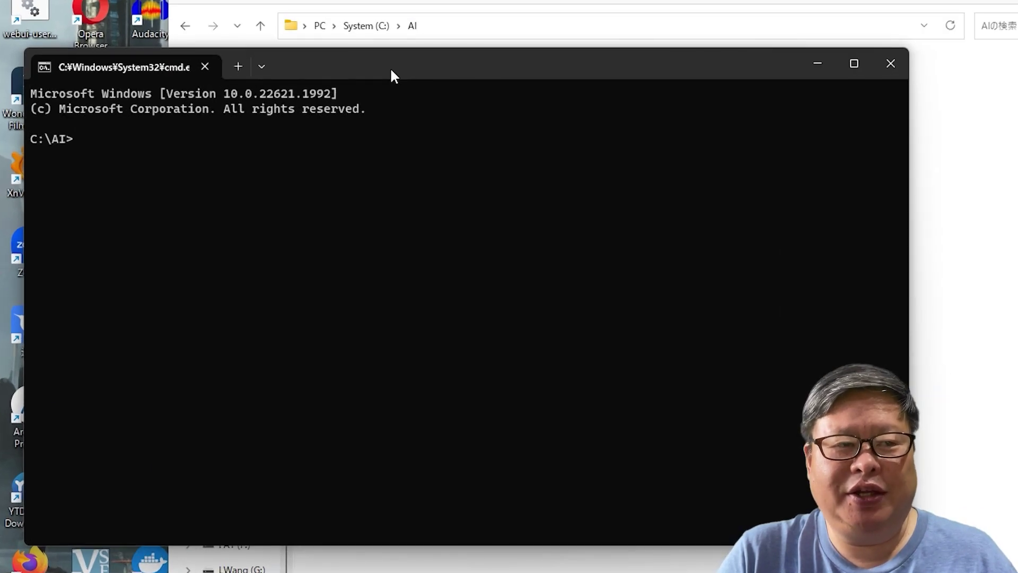
pyautogui.write('git clo')
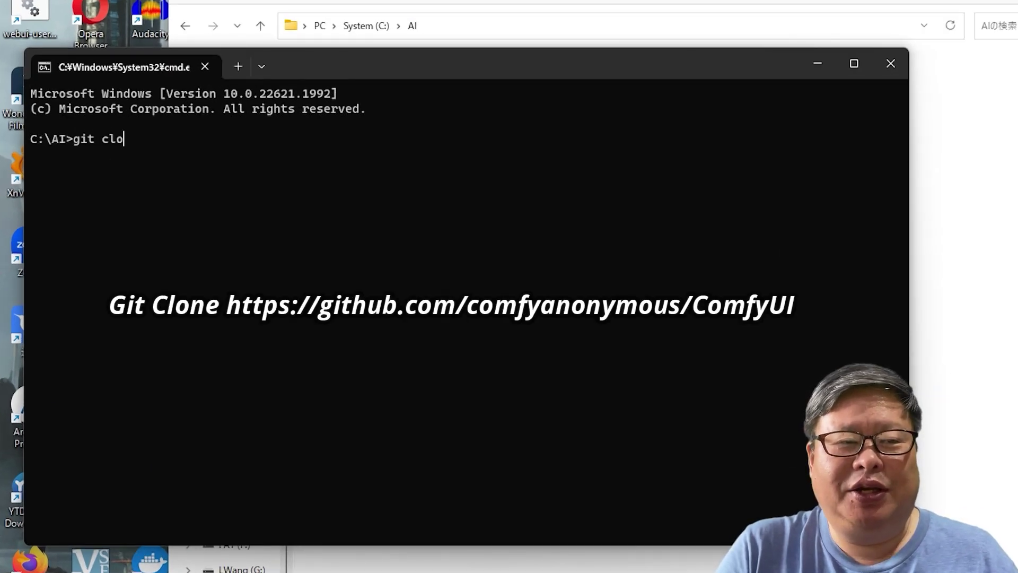
pyautogui.write('ne')
pyautogui.write('https://github.com/comfyanonymous/ComfyUI')
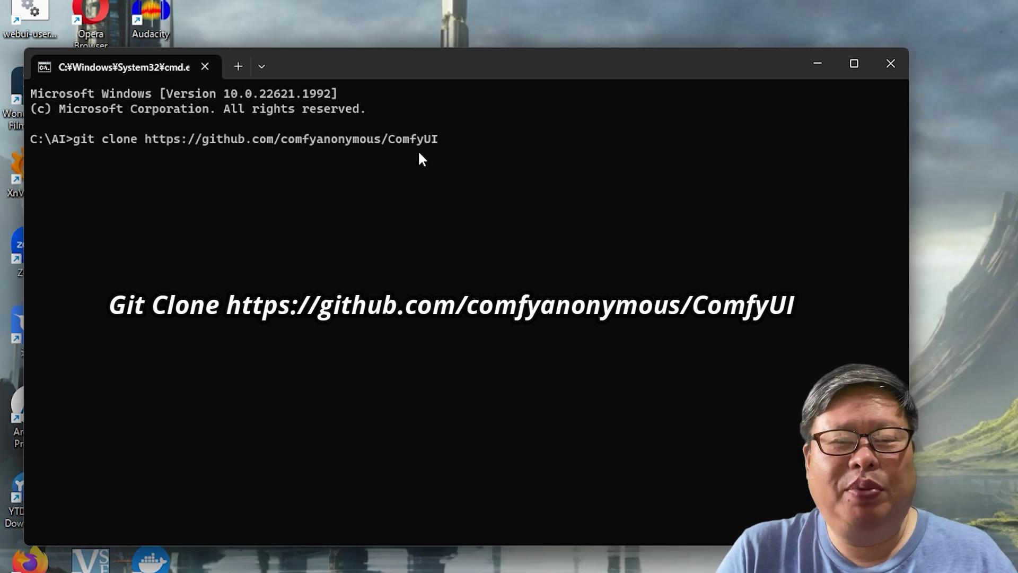
pyautogui.press('Return')
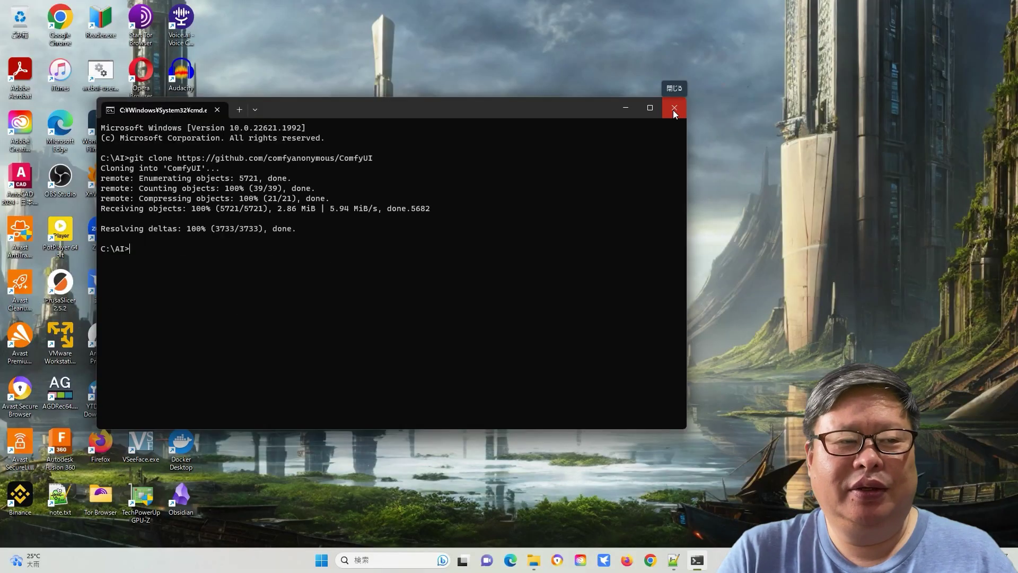
# Step: Create a new text document named autorun inside the cloned ComfyUI folder
pyautogui.click(669, 107)
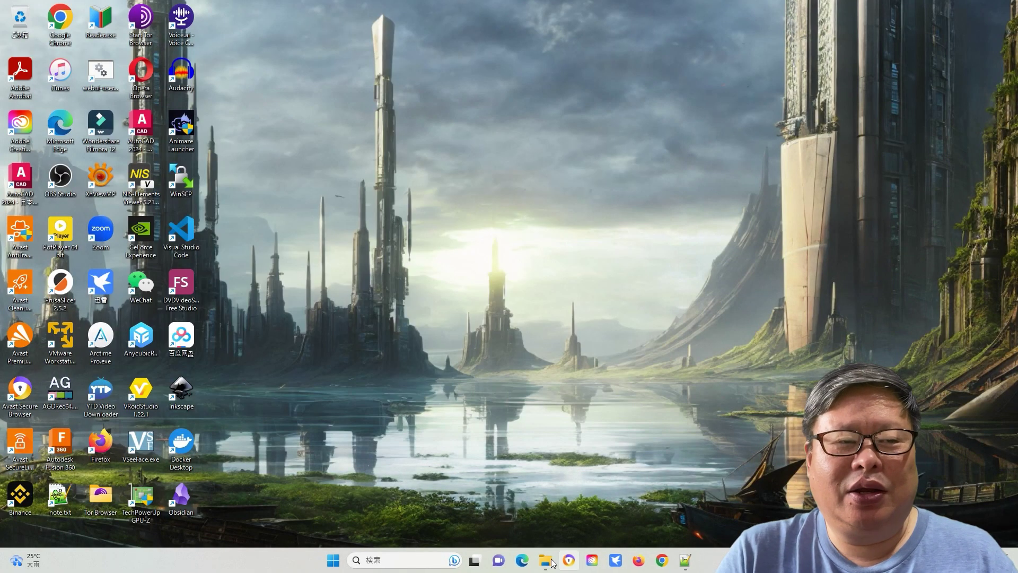
pyautogui.moveTo(546, 560)
pyautogui.click(540, 537)
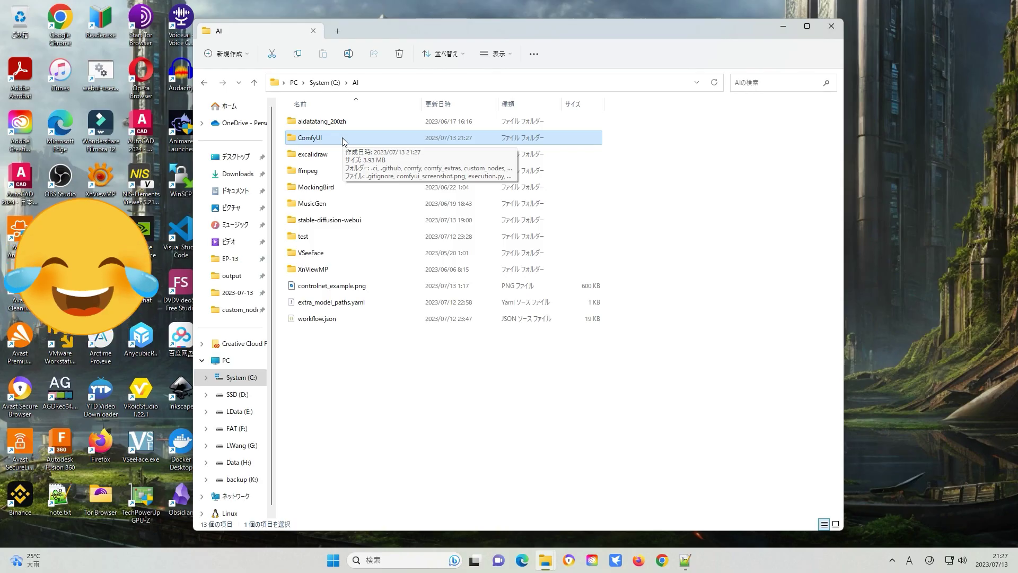
pyautogui.doubleClick(343, 138)
pyautogui.rightClick(389, 412)
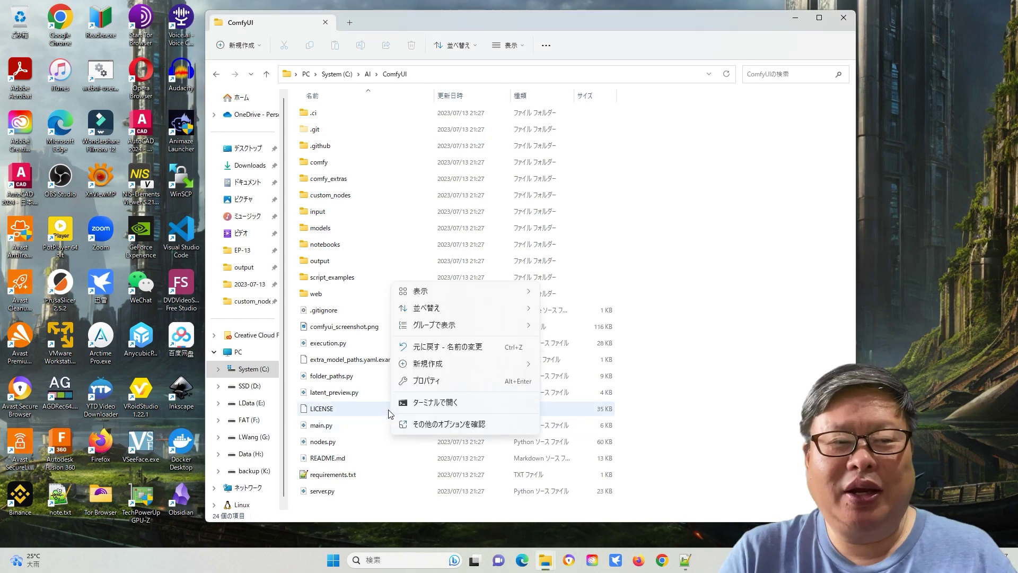
pyautogui.moveTo(430, 364)
pyautogui.click(588, 329)
pyautogui.write('auto.txt')
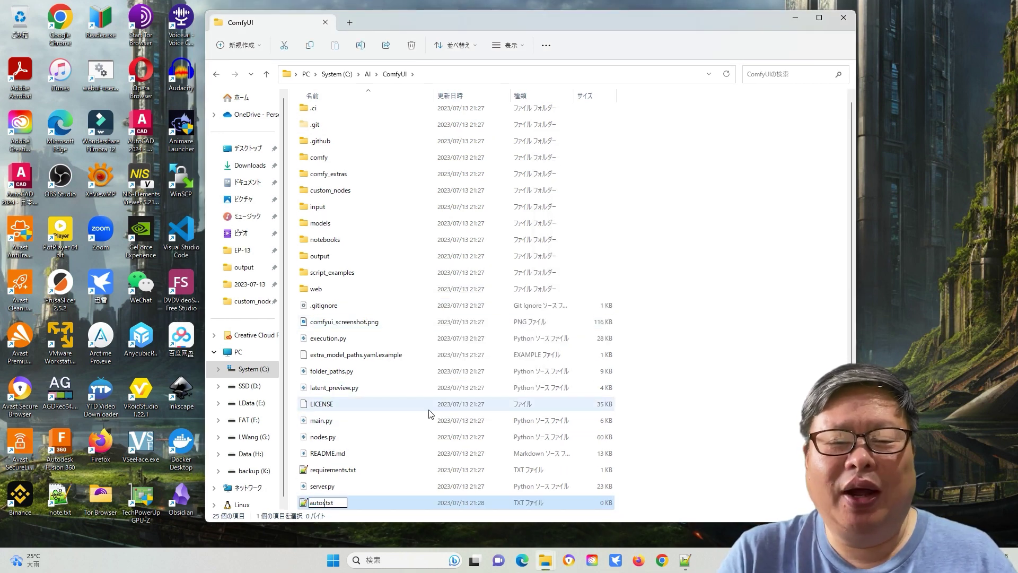
pyautogui.write('run')
pyautogui.press('Return')
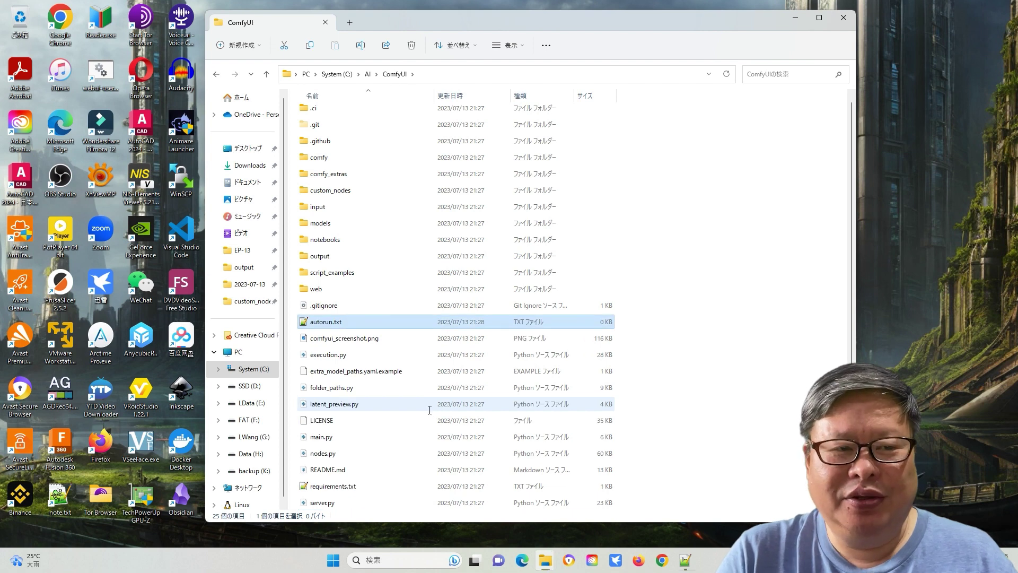
# Step: Write 'python main.py' into autorun.txt, save it, and rename it to autorun.bat
pyautogui.press('Return')
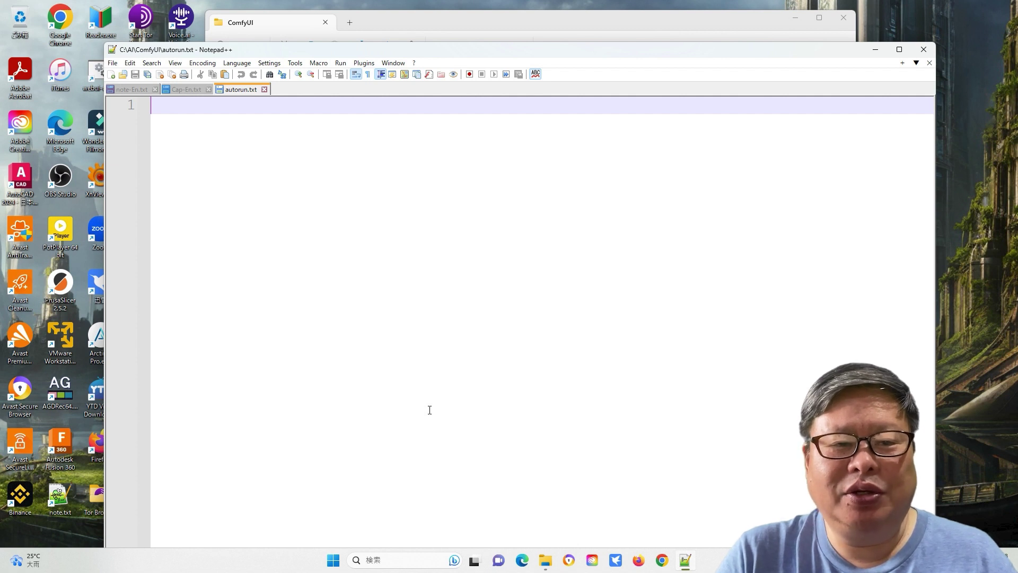
pyautogui.write('python main.py')
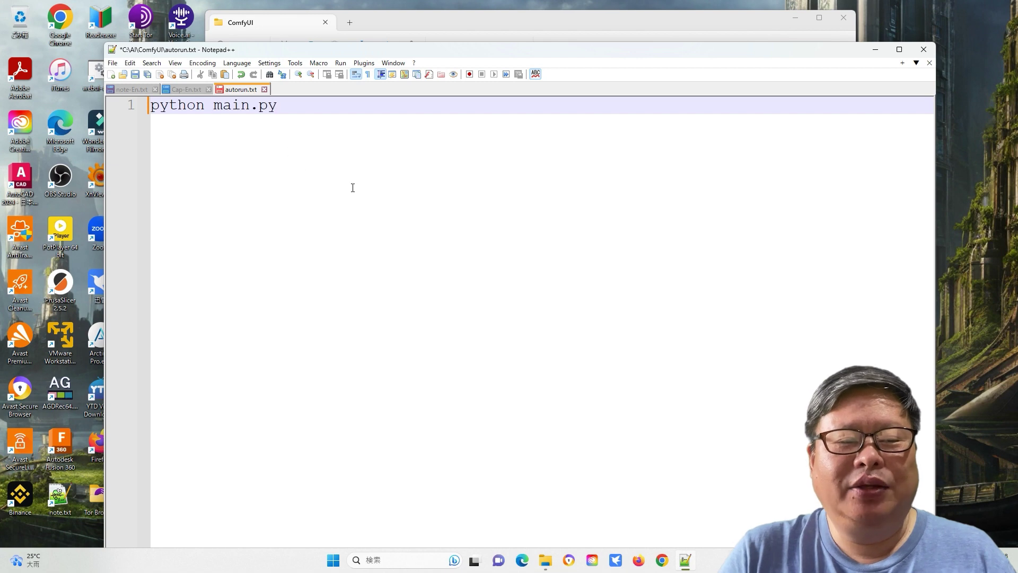
pyautogui.hotkey('ctrl', 's')
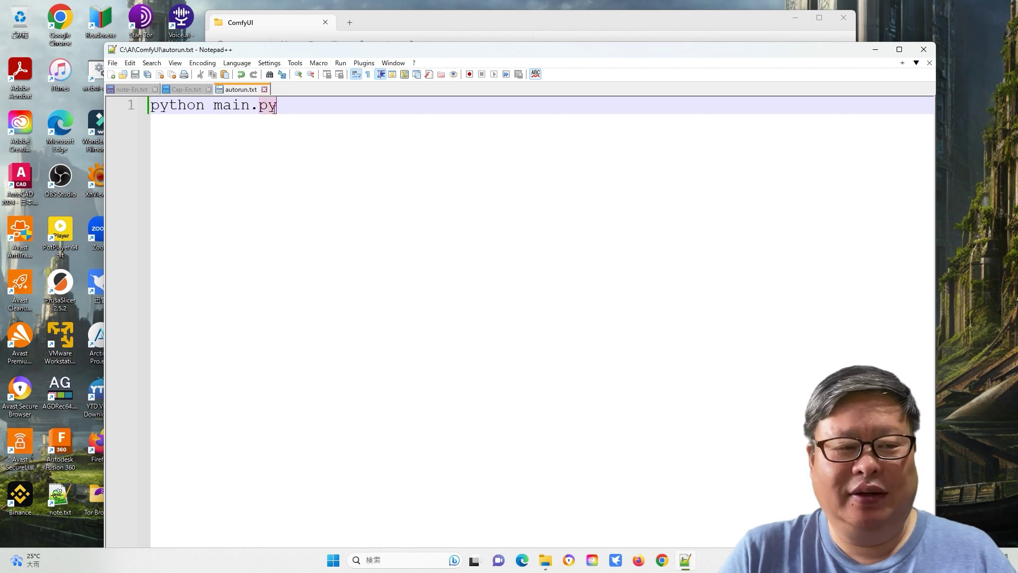
pyautogui.hotkey('alt', 'F4')
pyautogui.click(343, 326)
pyautogui.press('BackSpace')
pyautogui.press('BackSpace')
pyautogui.press('BackSpace')
pyautogui.write('at')
pyautogui.press('Return')
pyautogui.press('Return')
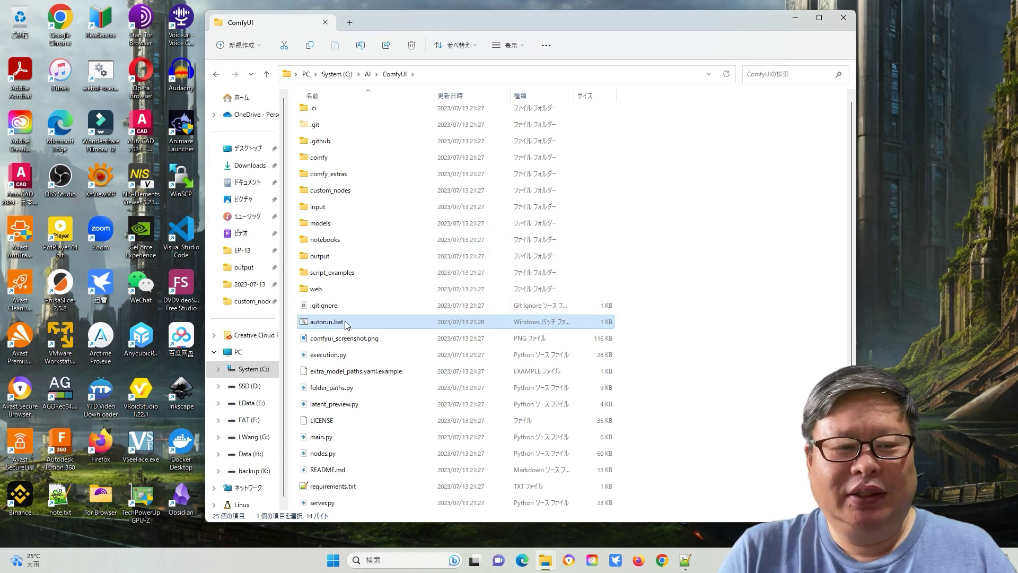
# Step: Run autorun.bat to start the ComfyUI server at 127.0.0.1:8188 on the RTX 2070
pyautogui.doubleClick(357, 322)
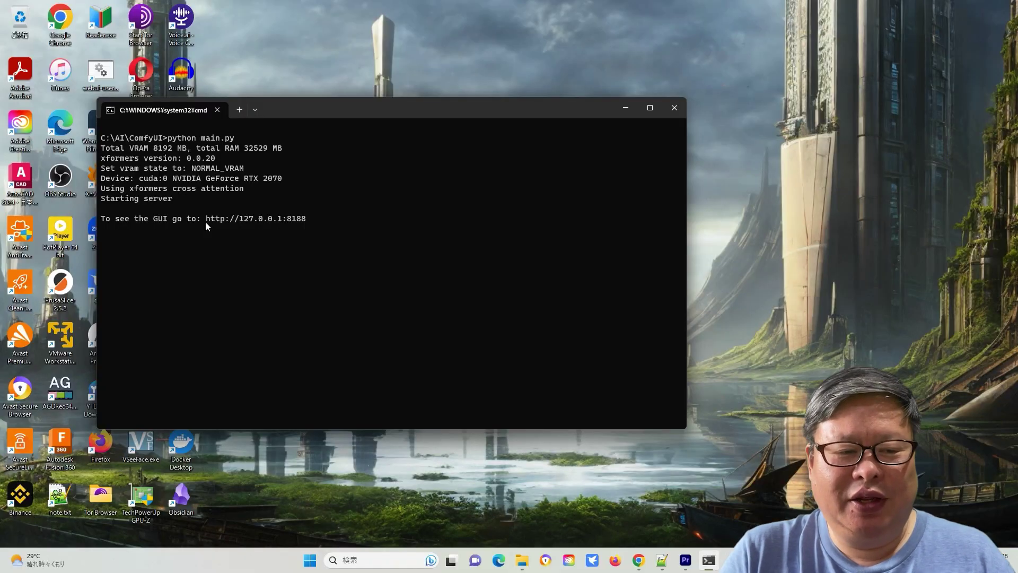
# Step: Open 127.0.0.1:8188 in a new Chrome tab and queue the default workflow
pyautogui.moveTo(204, 223); pyautogui.dragTo(288, 222)
pyautogui.hotkey('ctrl', 'c')
pyautogui.hotkey('alt', 'Tab')
pyautogui.hotkey('ctrl', 't')
pyautogui.hotkey('ctrl', 'v')
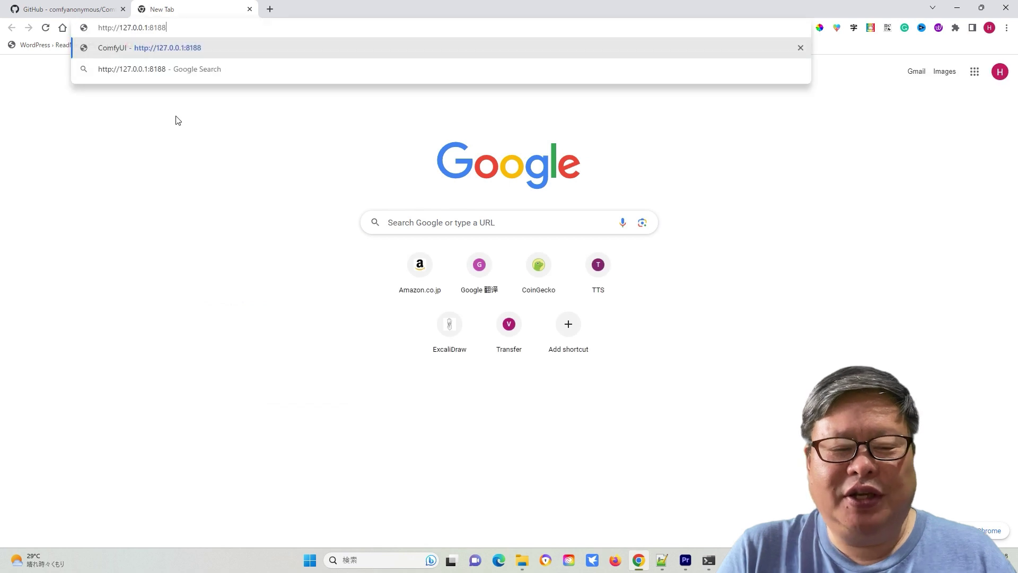
pyautogui.press('Return')
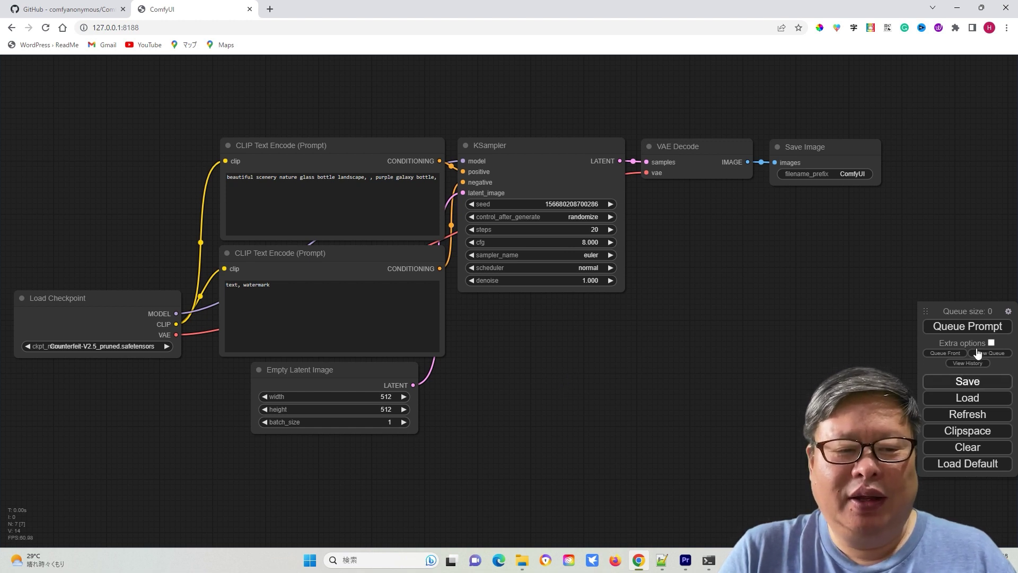
pyautogui.click(977, 328)
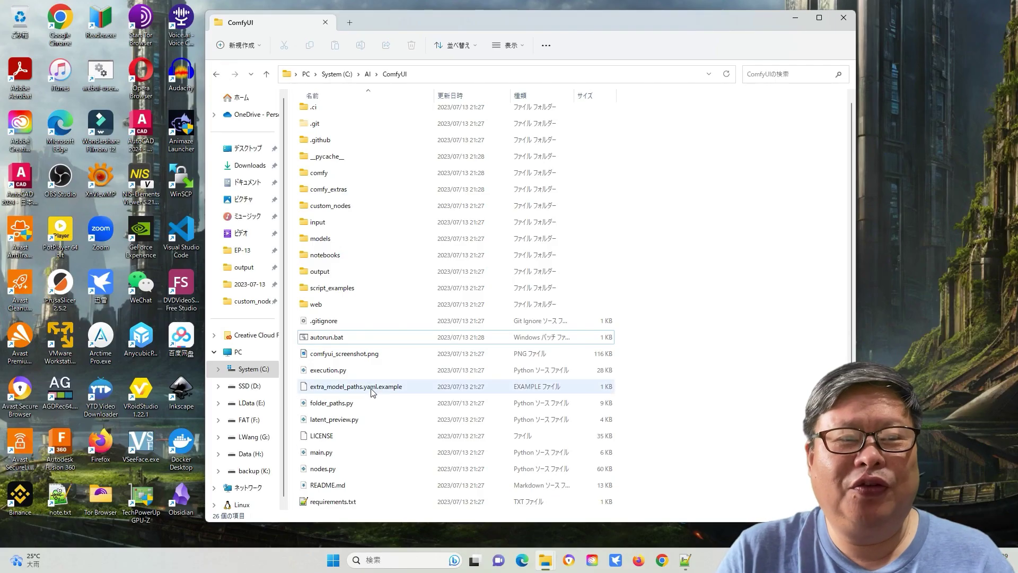
# Step: Open extra_model_paths.yaml.example in Notepad++ and select its line 6 base path
pyautogui.click(359, 390)
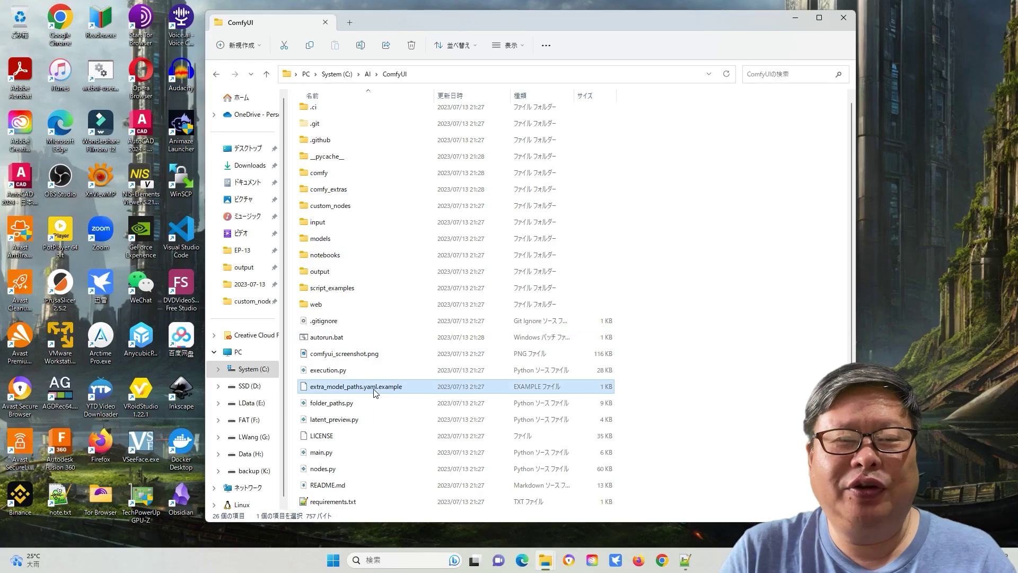
pyautogui.rightClick(382, 389)
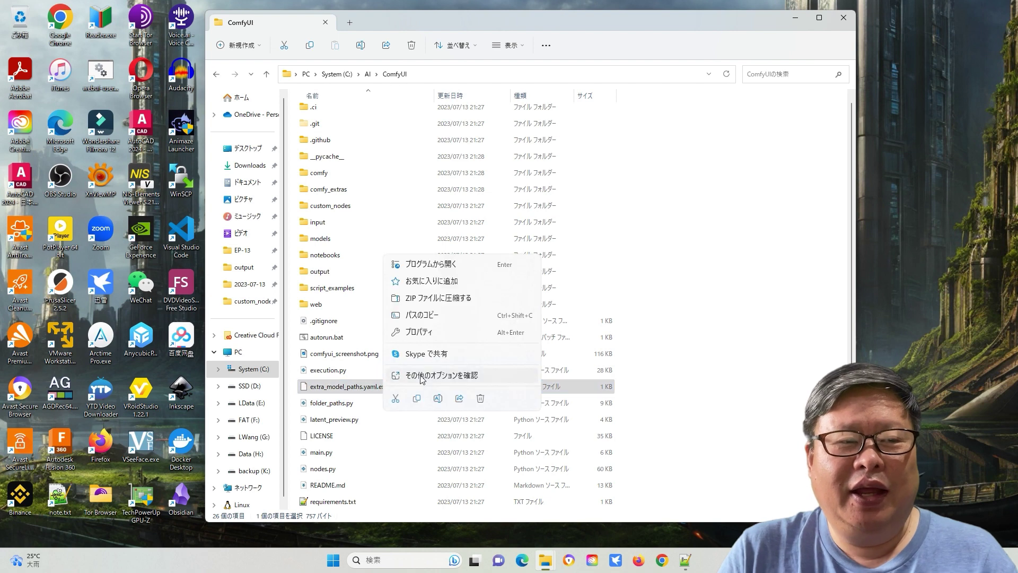
pyautogui.click(441, 374)
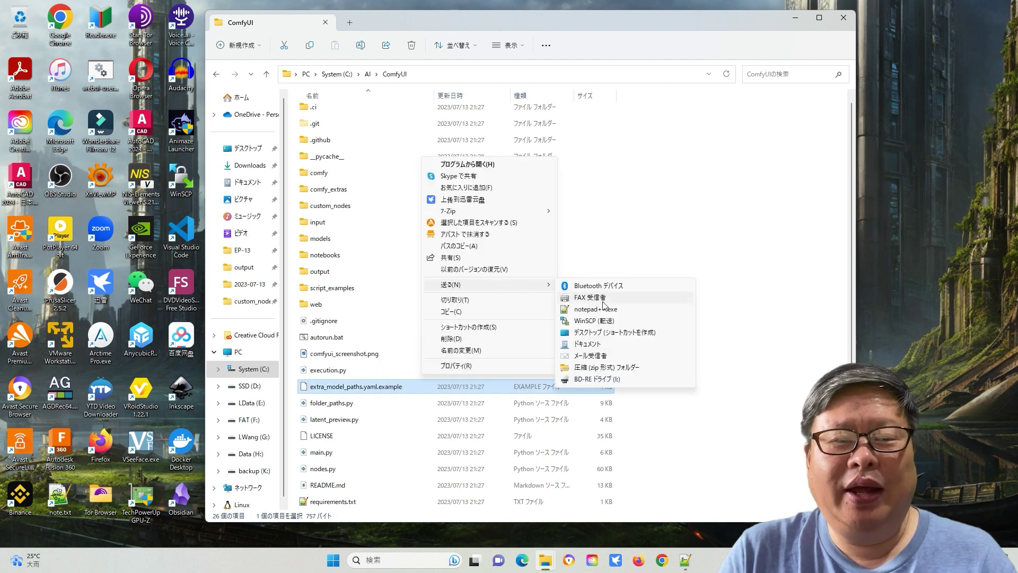
pyautogui.click(628, 310)
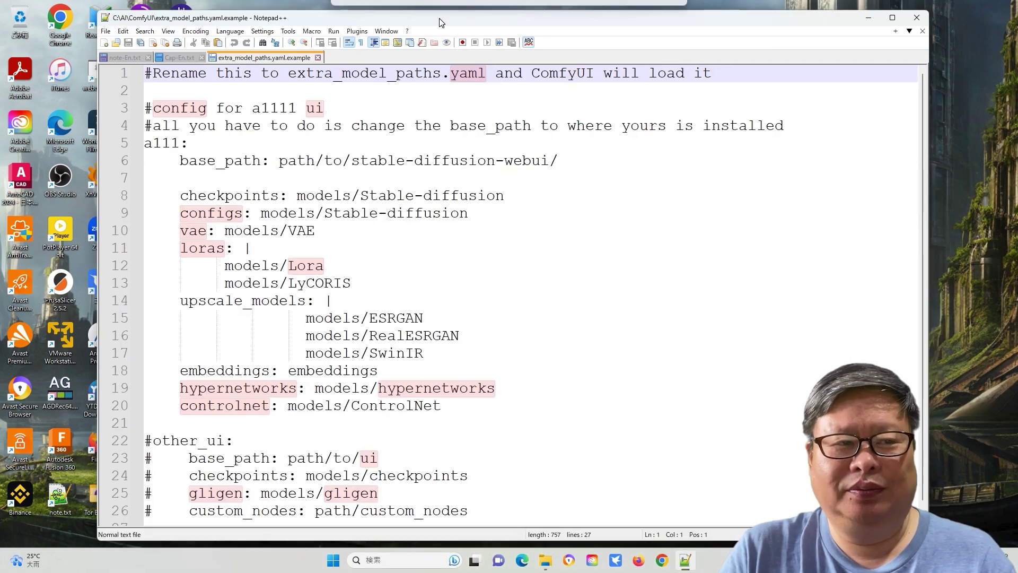
pyautogui.moveTo(180, 159); pyautogui.dragTo(559, 159)
# Step: Replace the line 6 base_path with the copied C:\AI\stable-diffusion-webui folder path
pyautogui.click(868, 16)
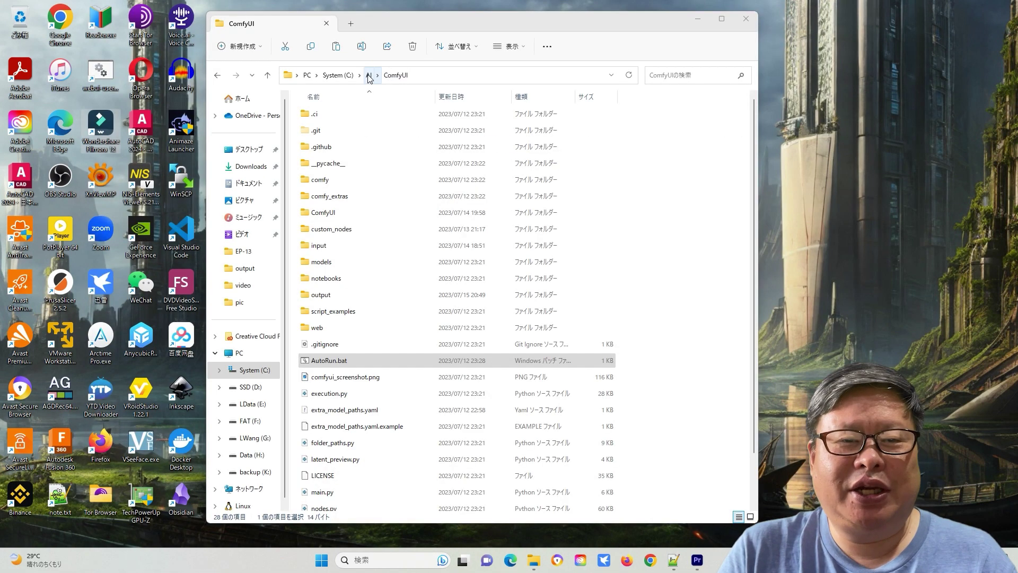
pyautogui.click(371, 75)
pyautogui.doubleClick(348, 215)
pyautogui.click(470, 74)
pyautogui.hotkey('alt', 'Tab')
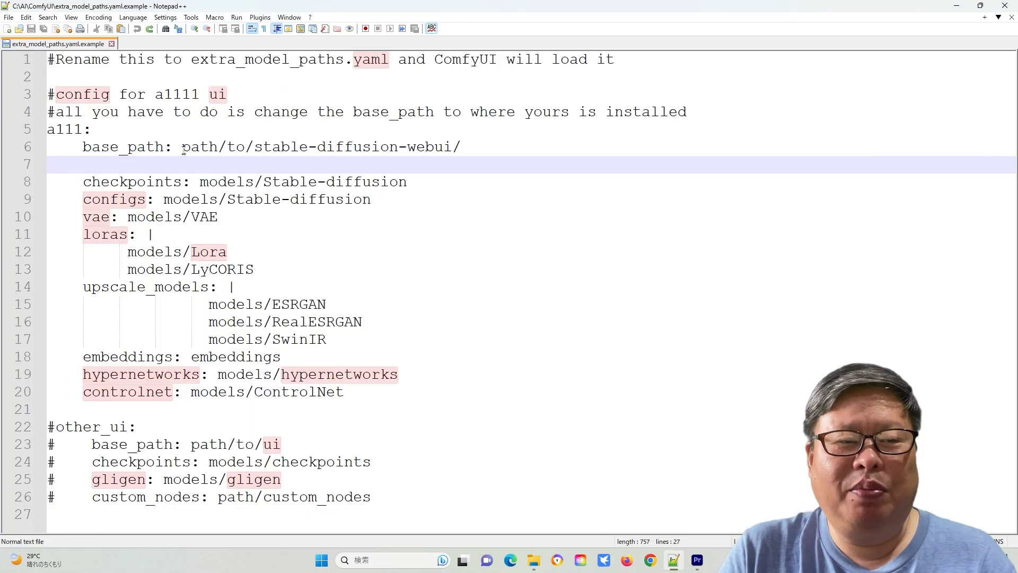
pyautogui.moveTo(181, 146); pyautogui.dragTo(467, 147)
pyautogui.press('Delete')
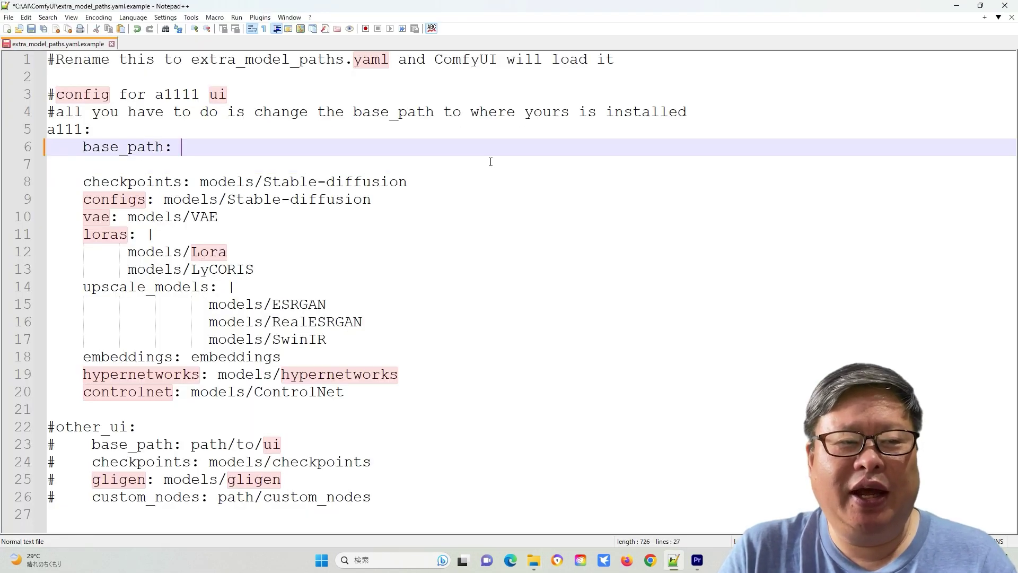
pyautogui.hotkey('ctrl', 'v')
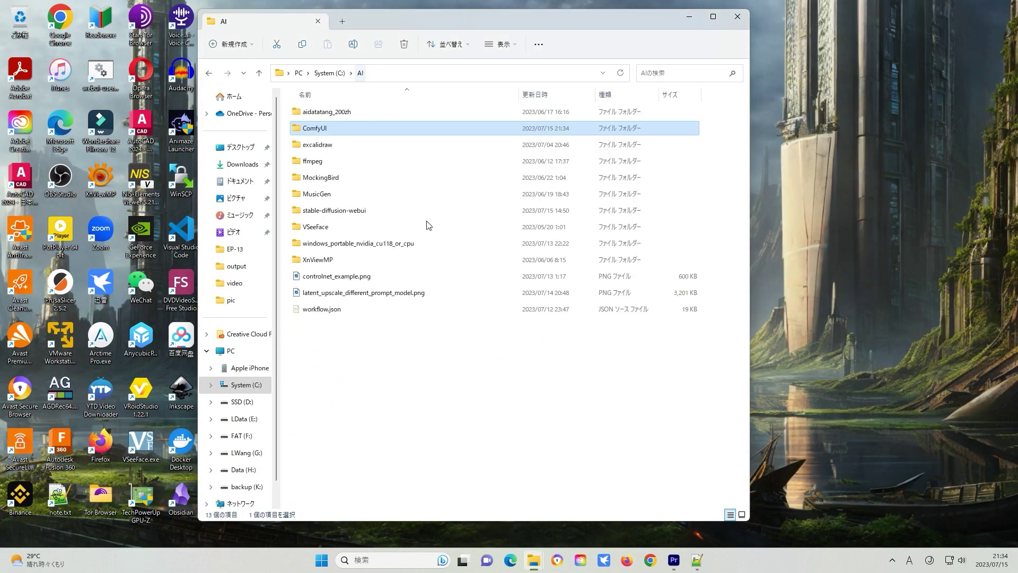
# Step: Replace models/ControlNet on line 20 with the sd-webui-controlnet extension folder path
pyautogui.doubleClick(427, 217)
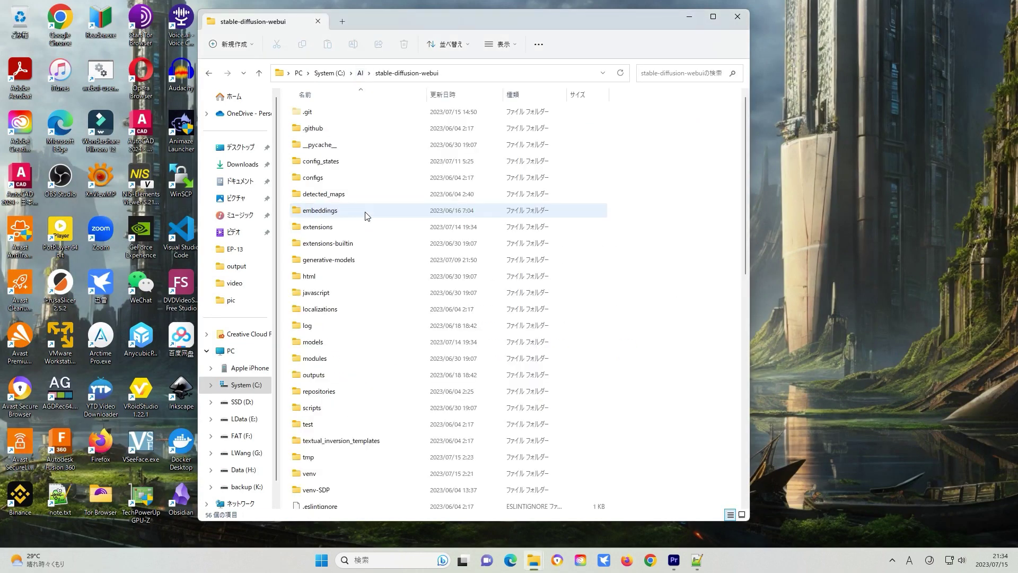
pyautogui.doubleClick(341, 231)
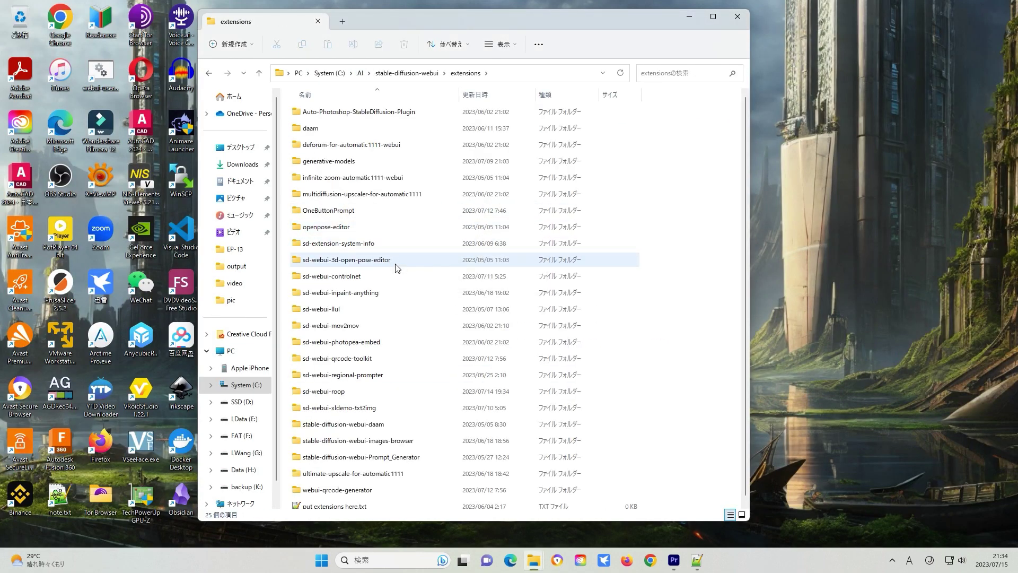
pyautogui.doubleClick(360, 278)
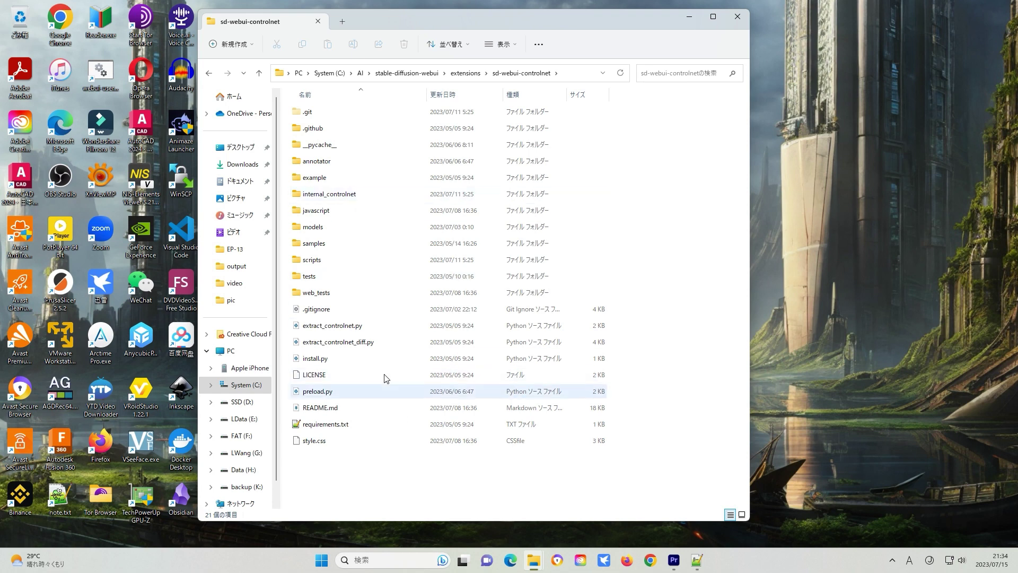
pyautogui.moveTo(312, 227)
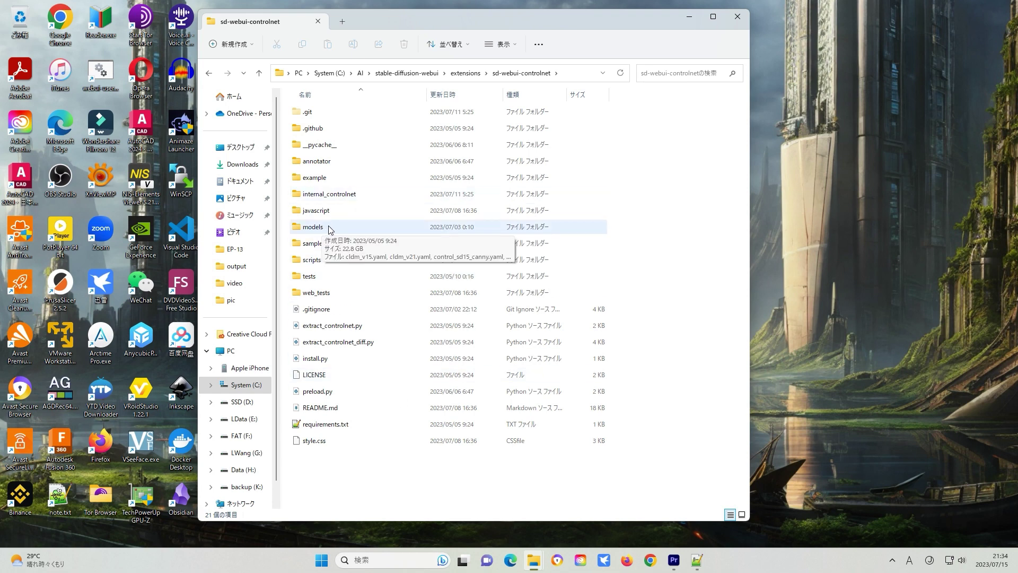
pyautogui.click(330, 229)
pyautogui.click(568, 73)
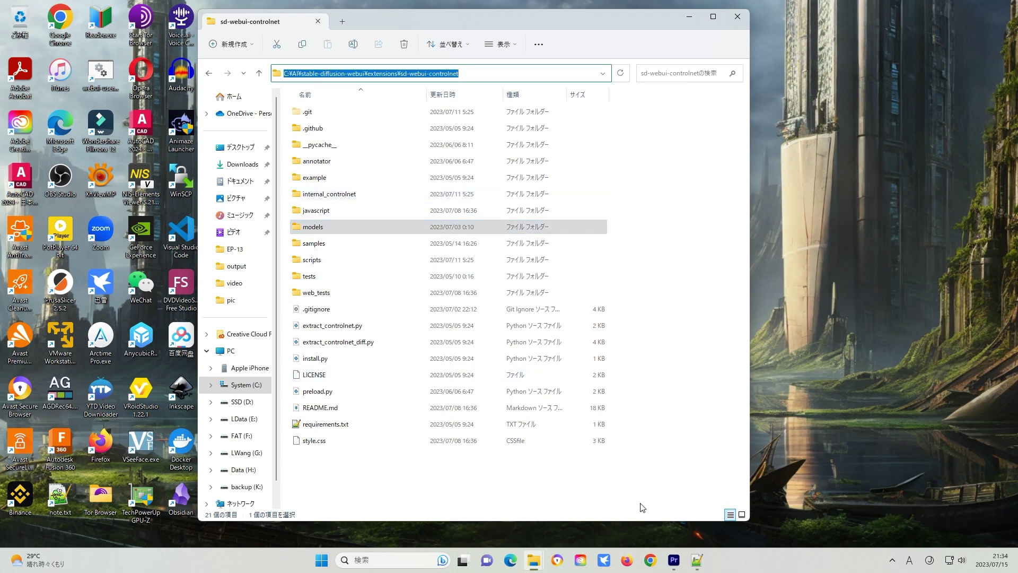
pyautogui.click(696, 561)
pyautogui.click(332, 431)
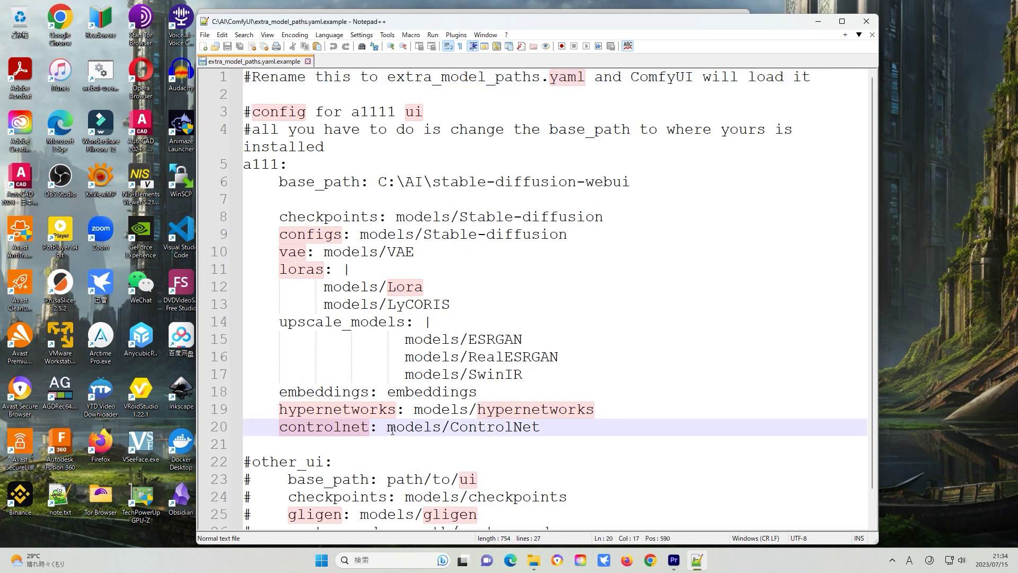
pyautogui.moveTo(390, 430); pyautogui.dragTo(542, 430)
pyautogui.hotkey('ctrl', 'v')
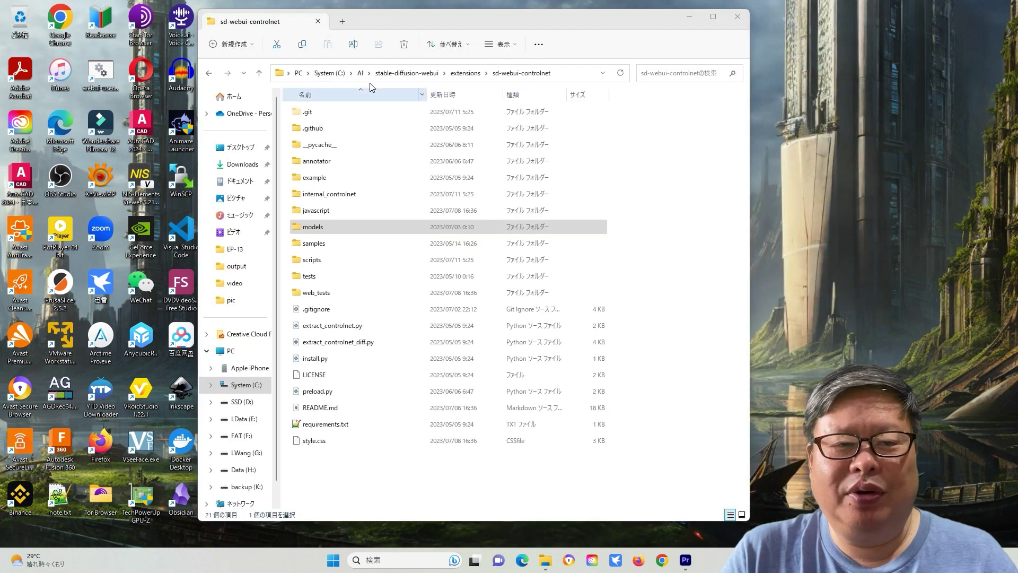
# Step: Rename the config file in the ComfyUI folder to extra_model_paths.yaml
pyautogui.click(360, 73)
pyautogui.doubleClick(345, 127)
pyautogui.scroll(-1, 367, 372)
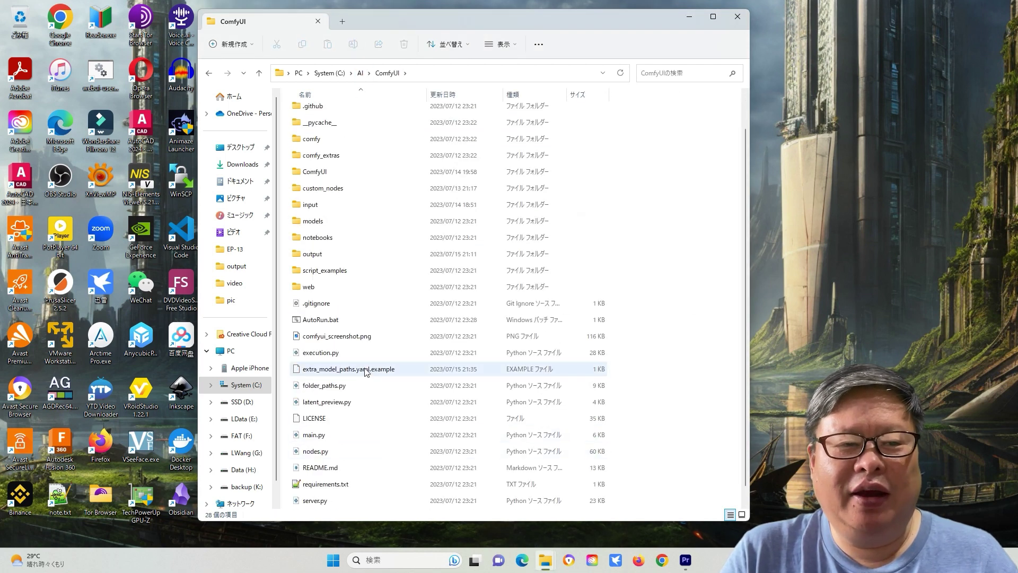
pyautogui.click(366, 372)
pyautogui.press('F2')
pyautogui.press('End')
pyautogui.press('BackSpace')
pyautogui.press('BackSpace')
pyautogui.press('BackSpace')
pyautogui.press('Return')
pyautogui.click(527, 282)
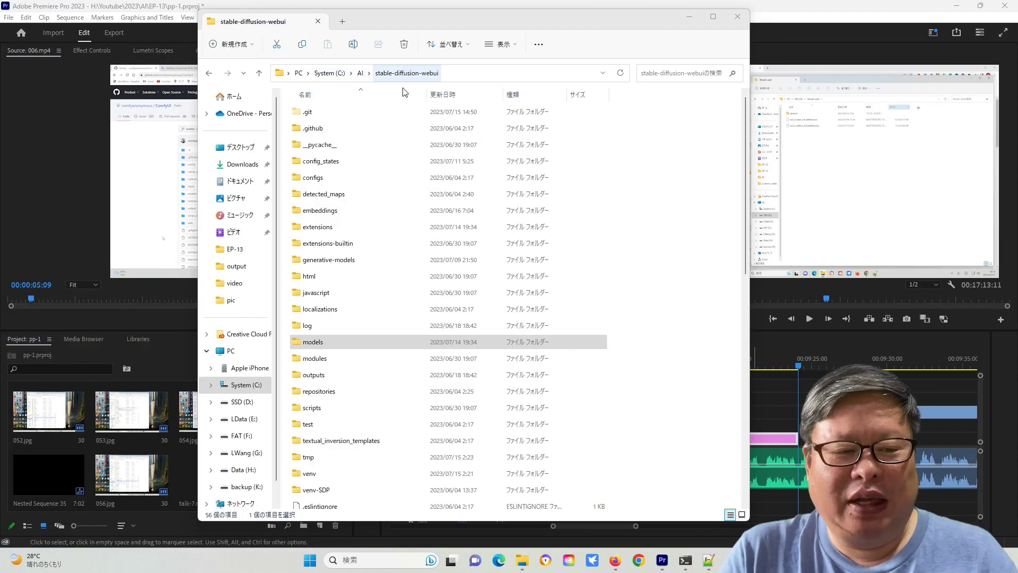
# Step: Browse into webui's models\Stable-diffusion folder to find the SDXL 0.9 base and refiner checkpoints
pyautogui.doubleClick(332, 347)
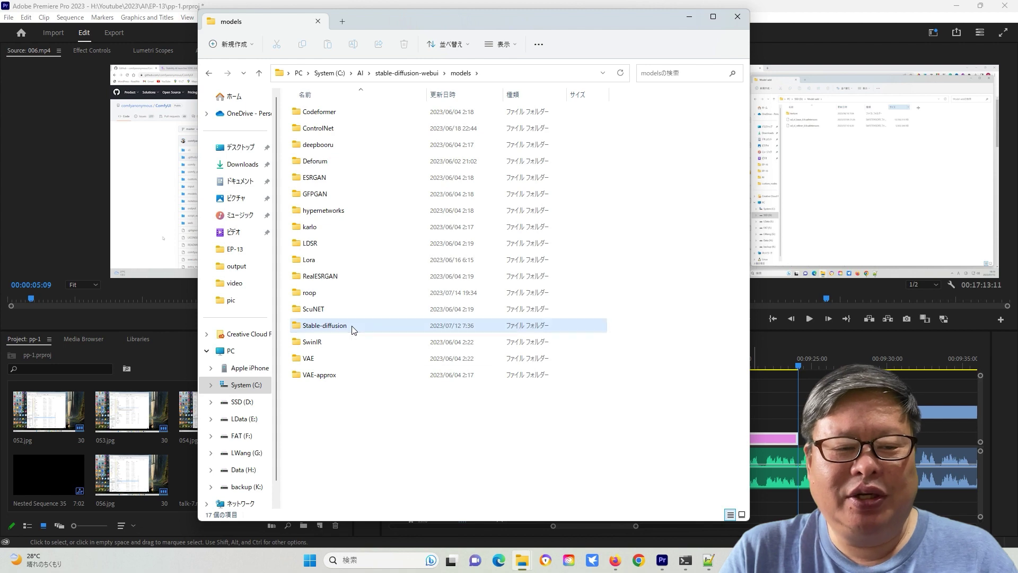
pyautogui.doubleClick(351, 327)
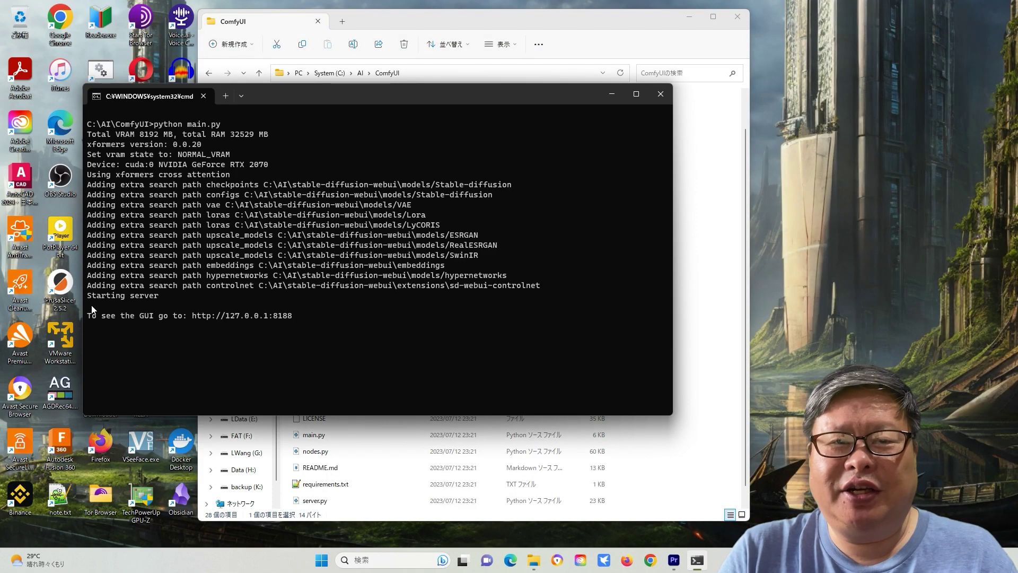
# Step: Select the 127.0.0.1:8188 address in the restarted console and load ComfyUI in the browser
pyautogui.moveTo(189, 317); pyautogui.dragTo(301, 330)
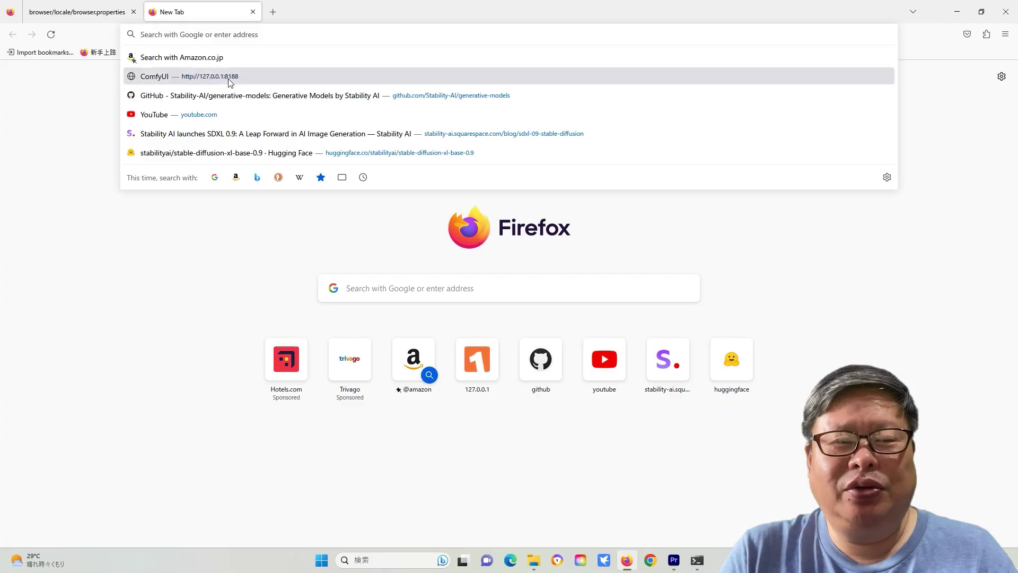
pyautogui.click(228, 77)
pyautogui.scroll(-5, 480, 359)
pyautogui.scroll(-2, 414, 478)
pyautogui.scroll(2, 221, 493)
pyautogui.scroll(8, 220, 482)
pyautogui.scroll(1, 276, 434)
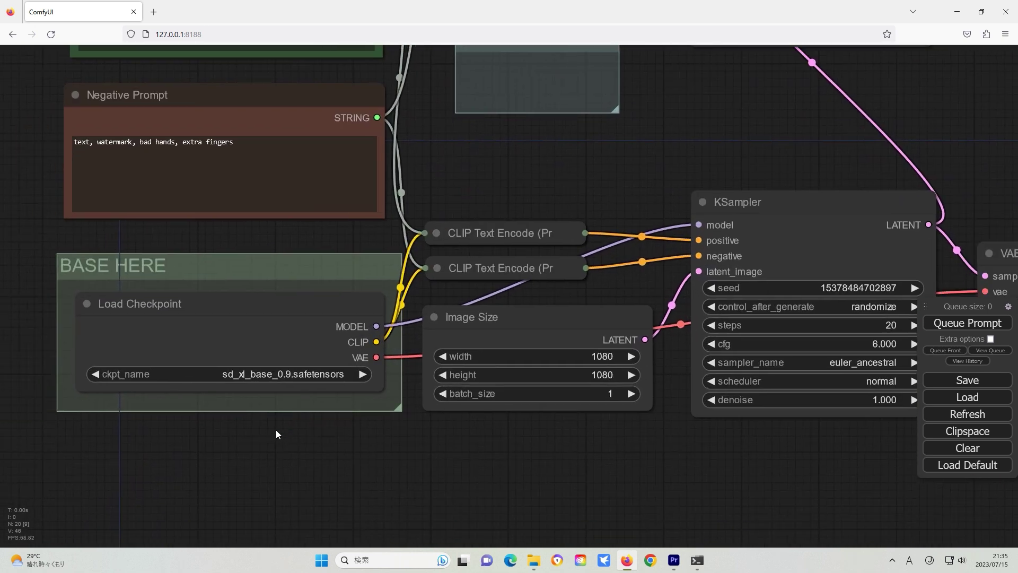
# Step: Check the checkpoint list and load GameIconResearch_gem_Lora into the LoRA loader
pyautogui.click(276, 376)
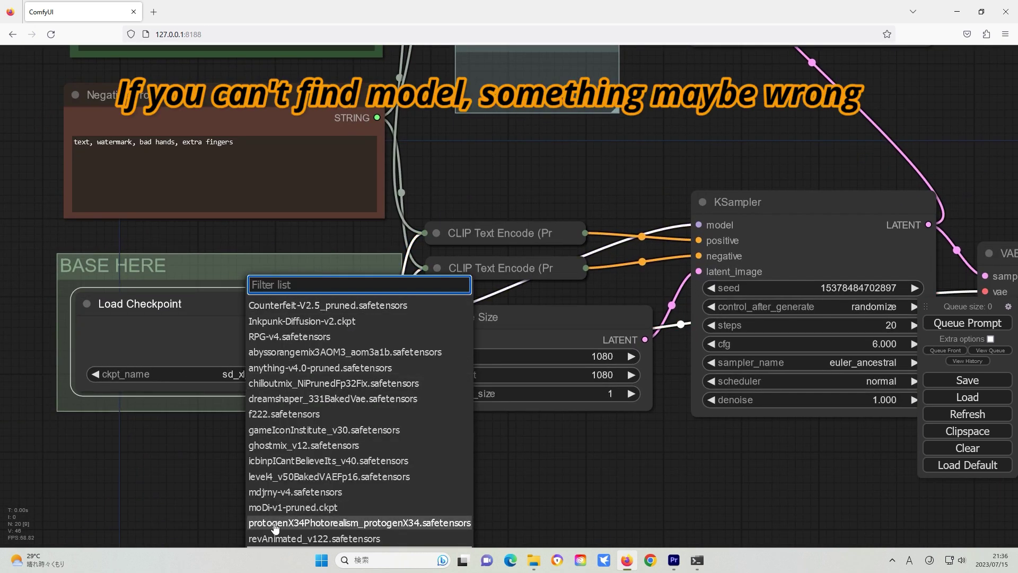
pyautogui.scroll(-2, 409, 504)
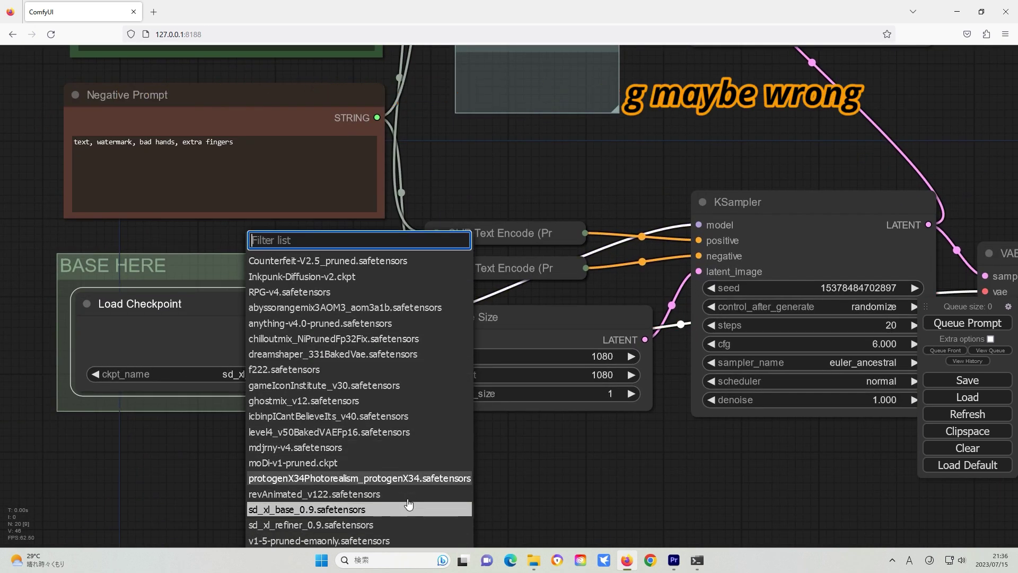
pyautogui.scroll(-1, 409, 503)
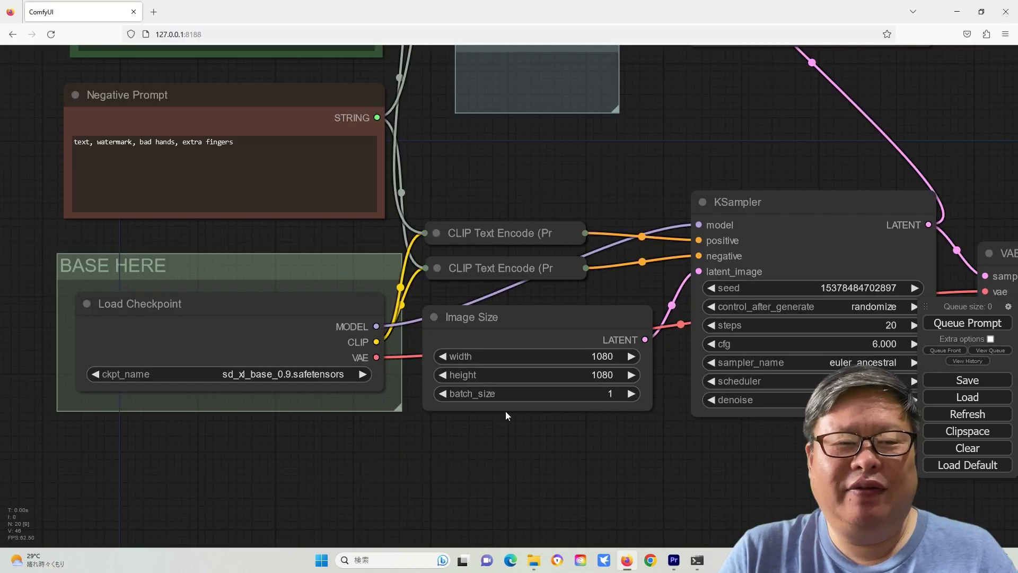
pyautogui.scroll(5, 480, 390)
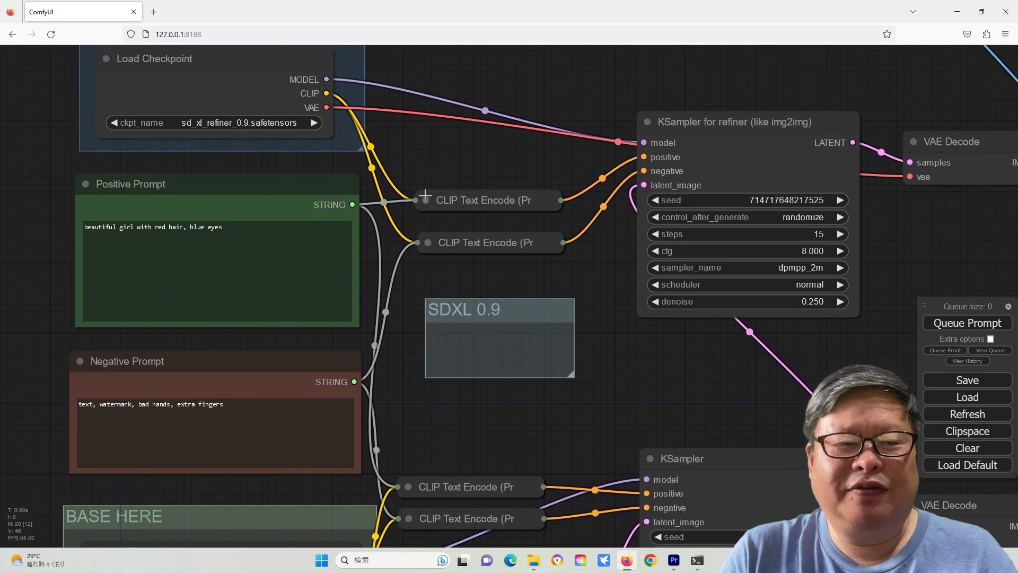
pyautogui.scroll(2, 428, 184)
pyautogui.scroll(2, 460, 343)
pyautogui.scroll(1, 408, 383)
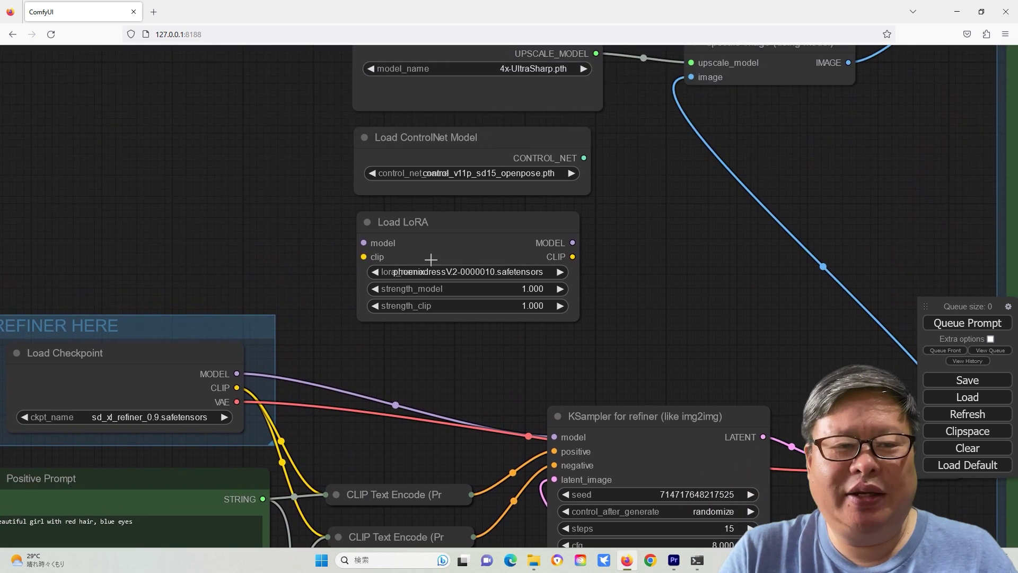
pyautogui.click(432, 272)
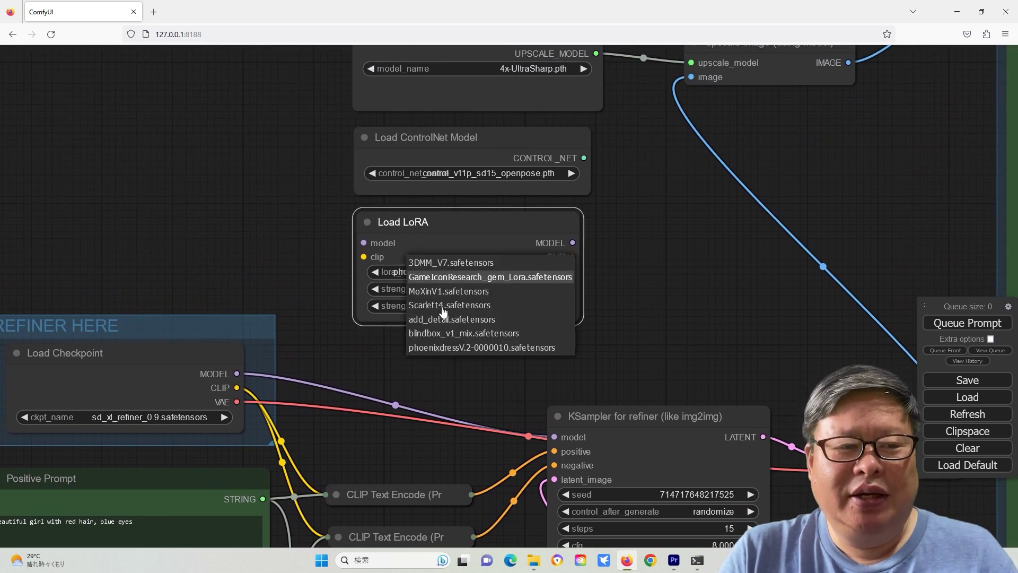
pyautogui.click(502, 276)
# Step: Set the ControlNet loader to control_v11p_sd15_canny.pth and view the upscale model list
pyautogui.moveTo(530, 196); pyautogui.dragTo(531, 267)
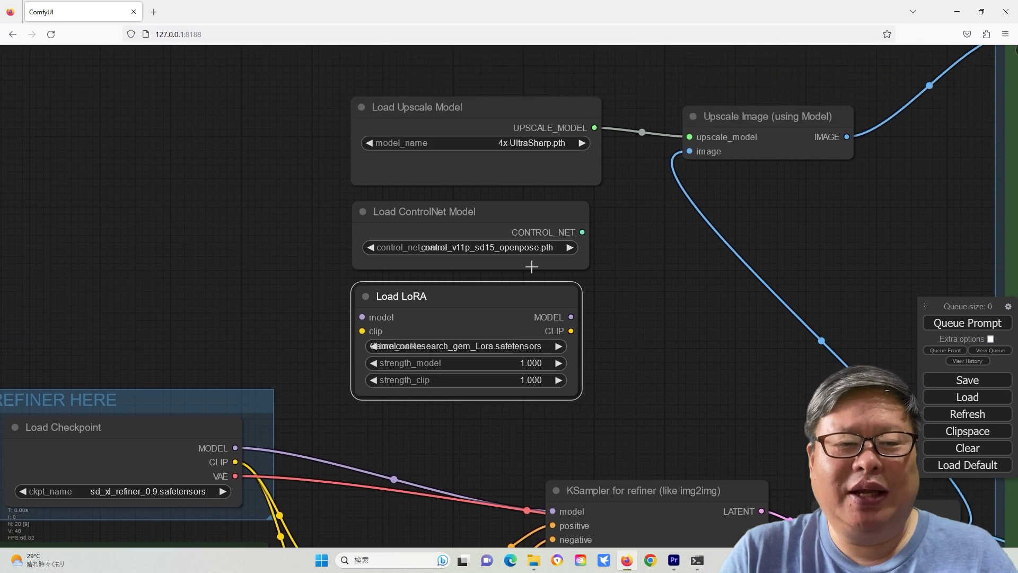
pyautogui.click(498, 248)
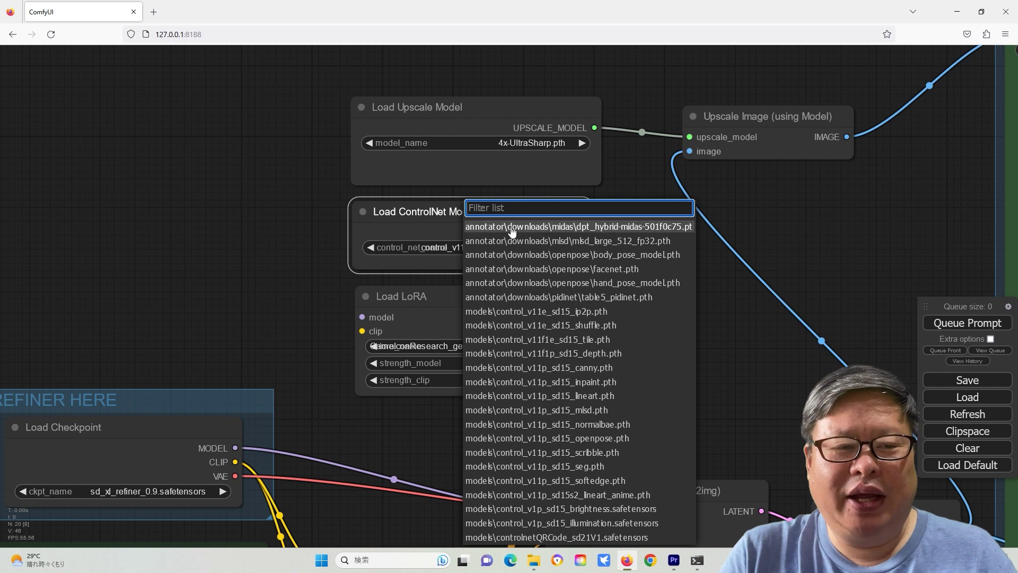
pyautogui.click(543, 368)
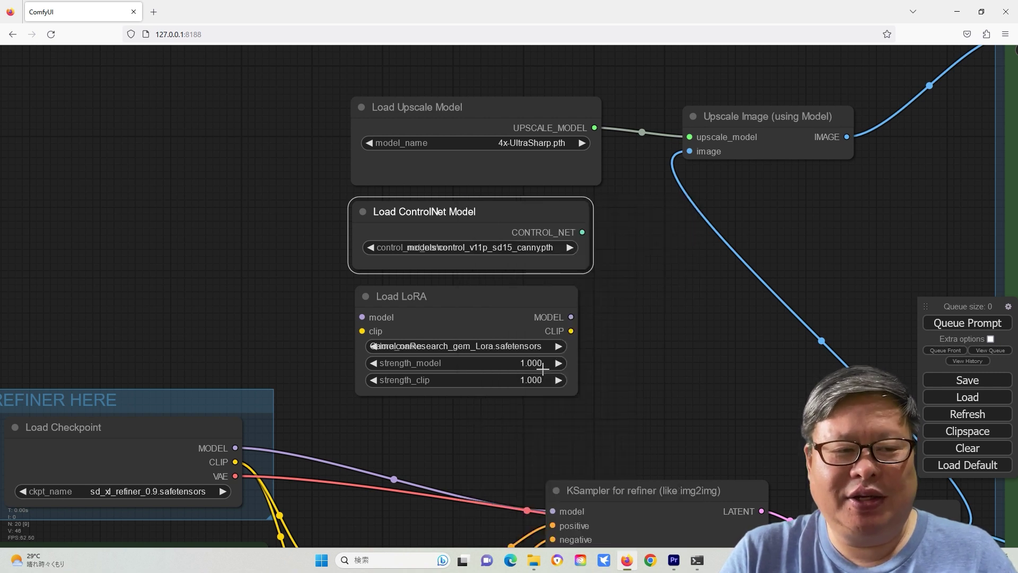
pyautogui.click(641, 285)
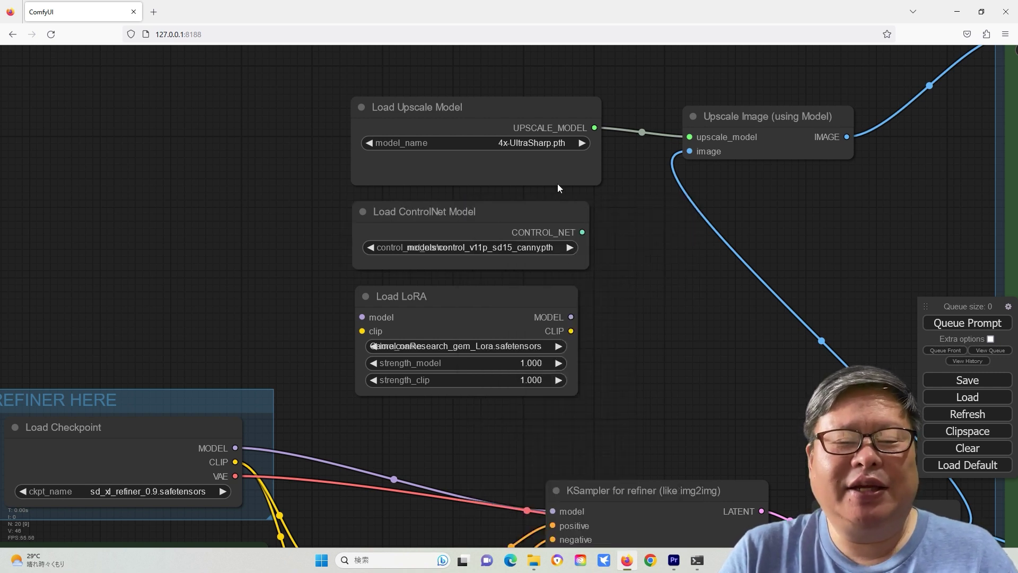
pyautogui.click(499, 145)
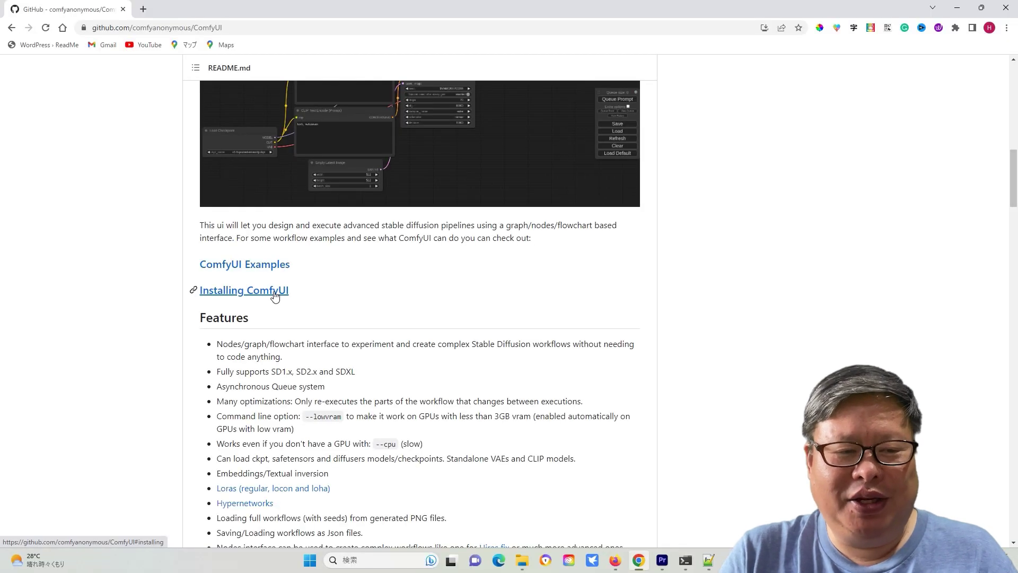
# Step: Jump to the README's Installing ComfyUI section, then select the downloaded portable 7z archive
pyautogui.click(275, 296)
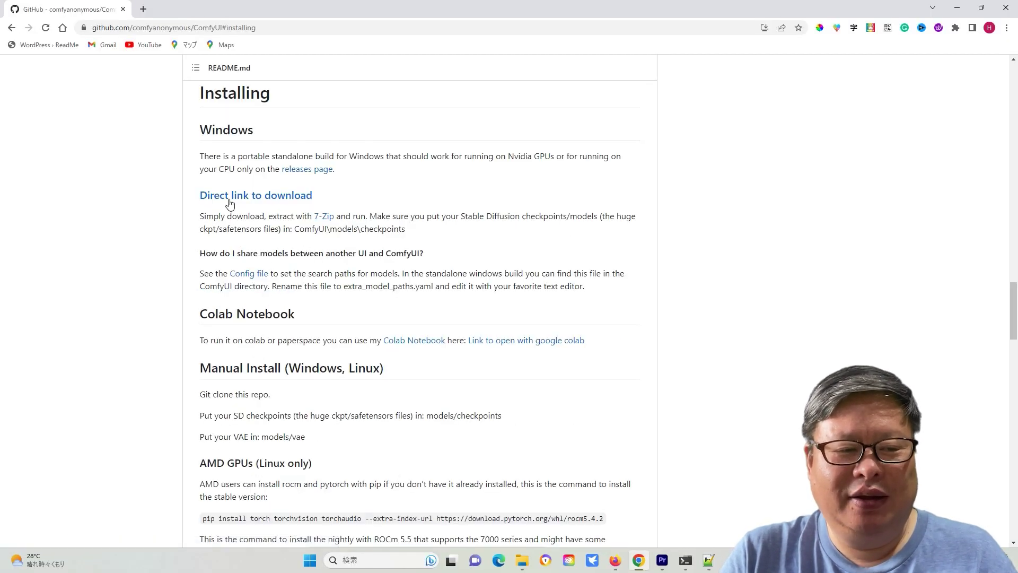
pyautogui.click(604, 247)
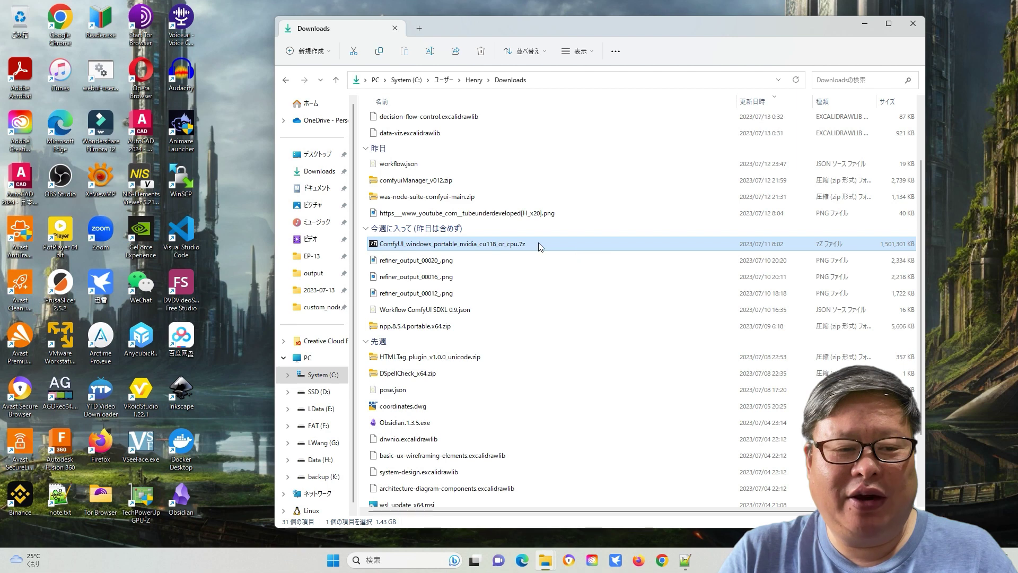
# Step: Extract the portable 7z with 7-Zip's Extract files, keeping the Downloads destination
pyautogui.rightClick(539, 243)
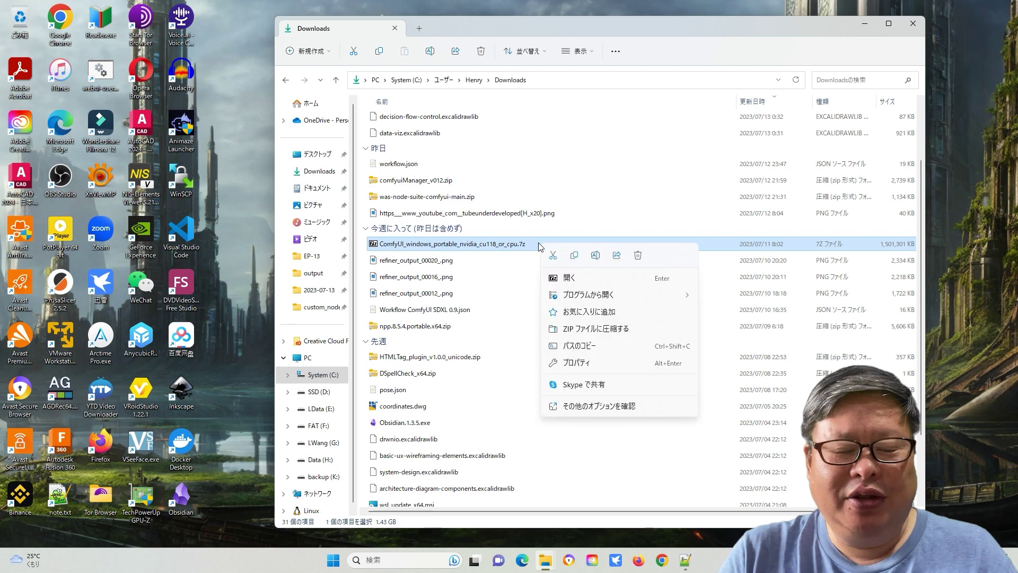
pyautogui.click(596, 411)
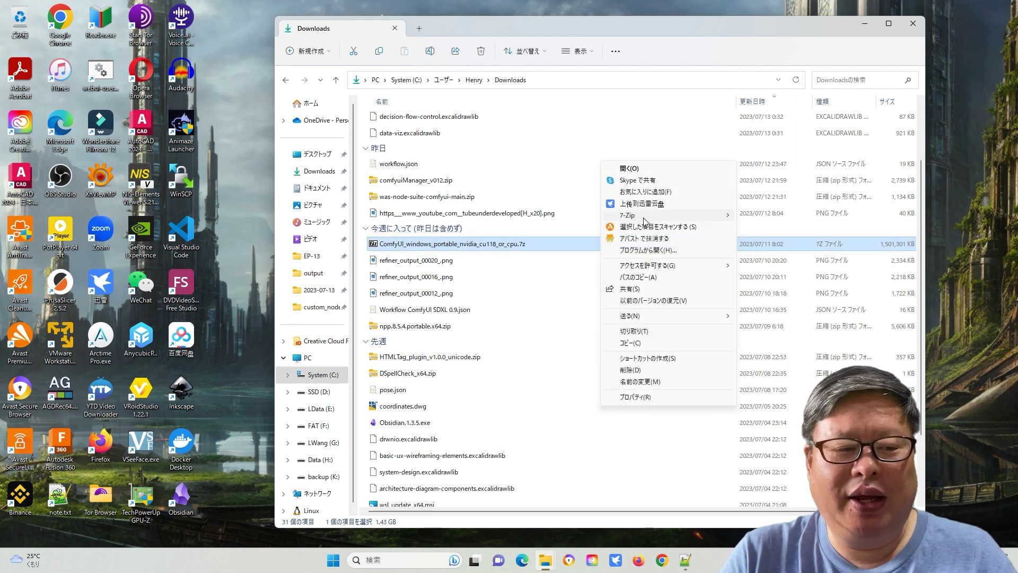
pyautogui.moveTo(636, 215)
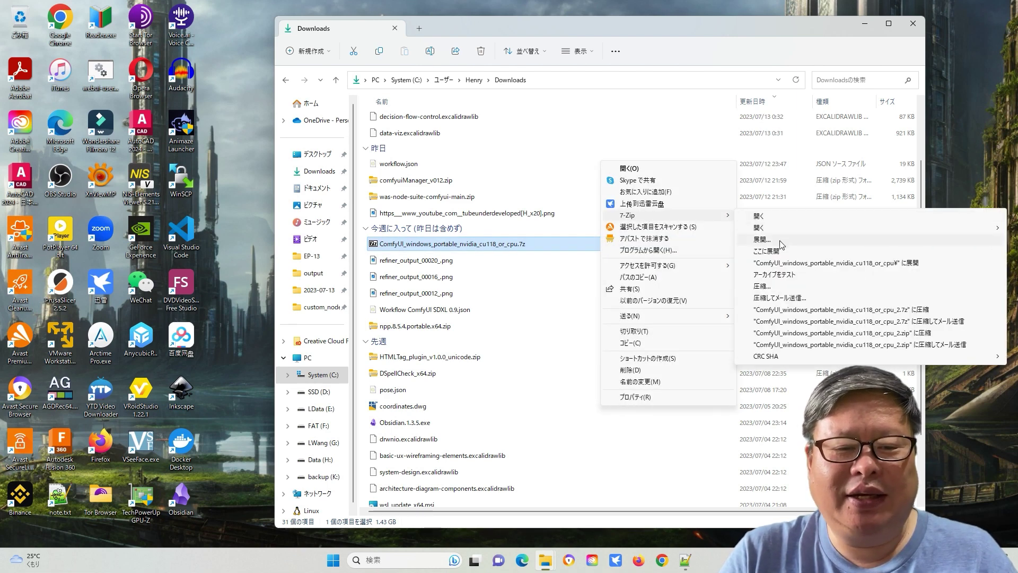
pyautogui.click(762, 239)
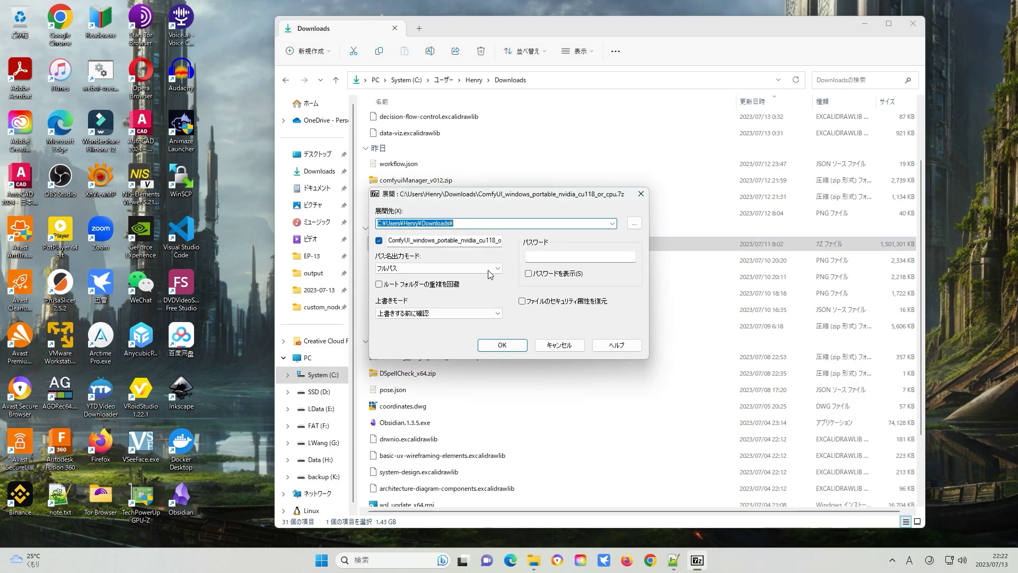
pyautogui.click(502, 346)
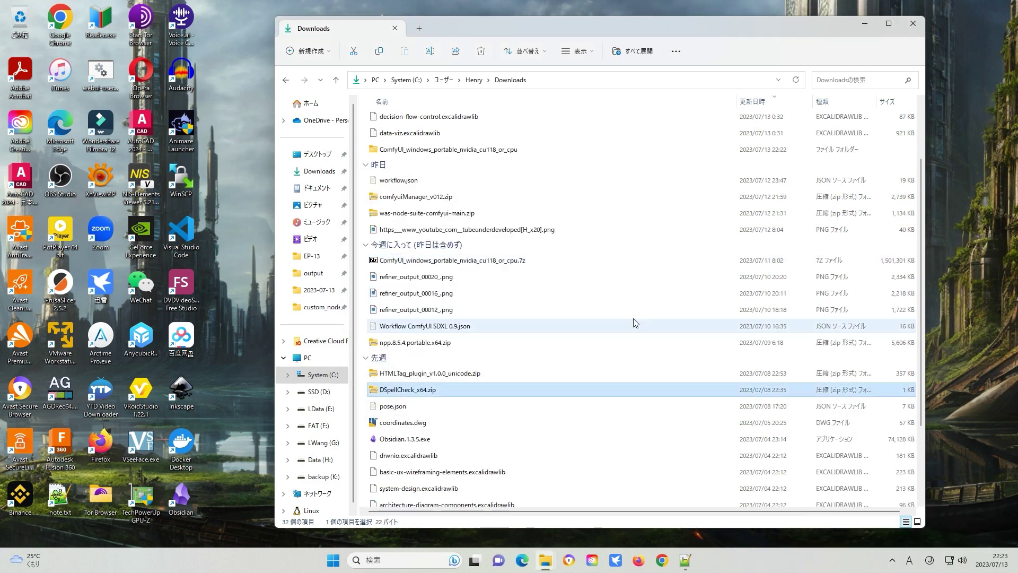
# Step: Move the extracted ComfyUI folder into C:\AI
pyautogui.click(485, 234)
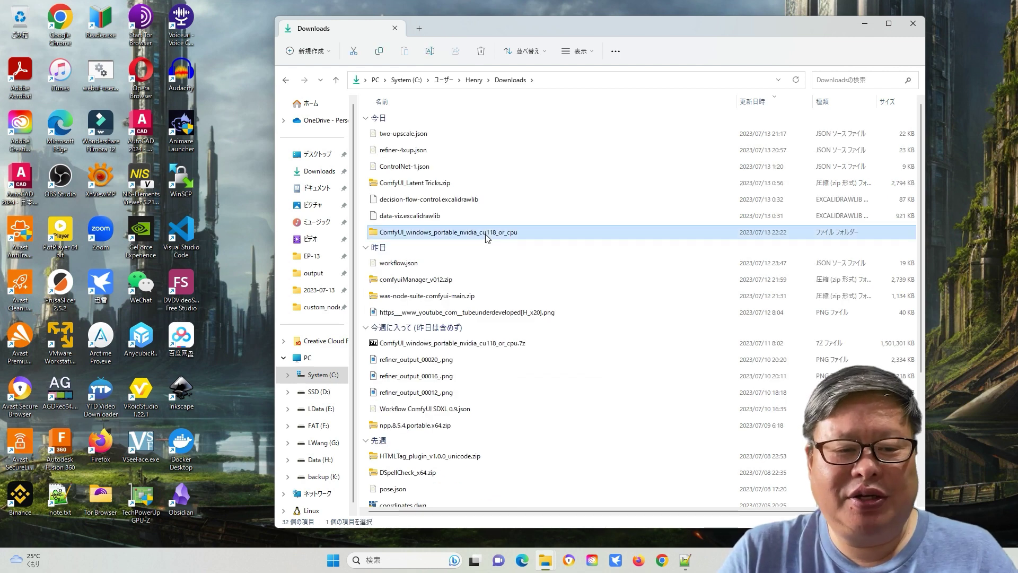
pyautogui.click(322, 375)
pyautogui.doubleClick(420, 185)
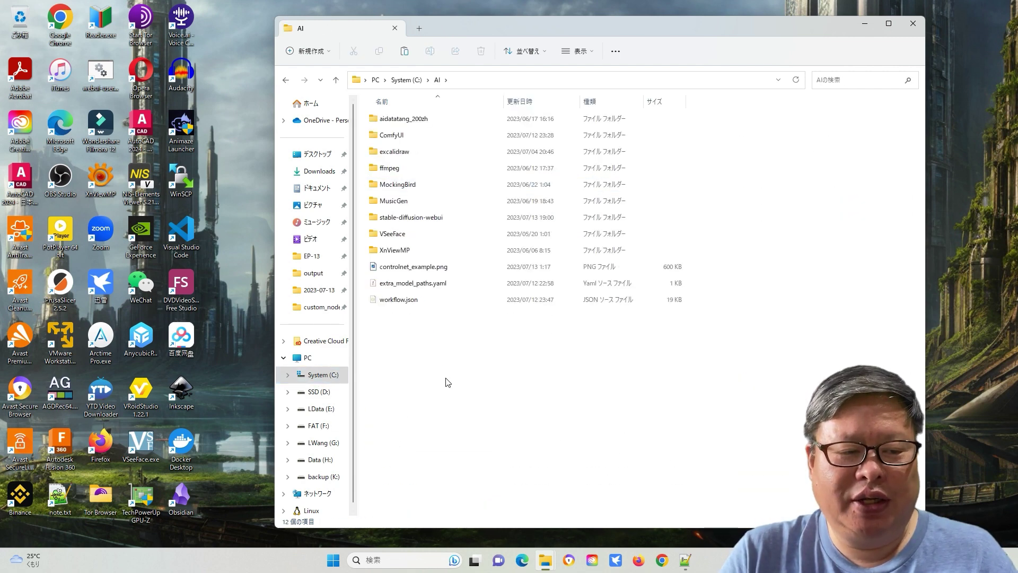
pyautogui.hotkey('ctrl', 'v')
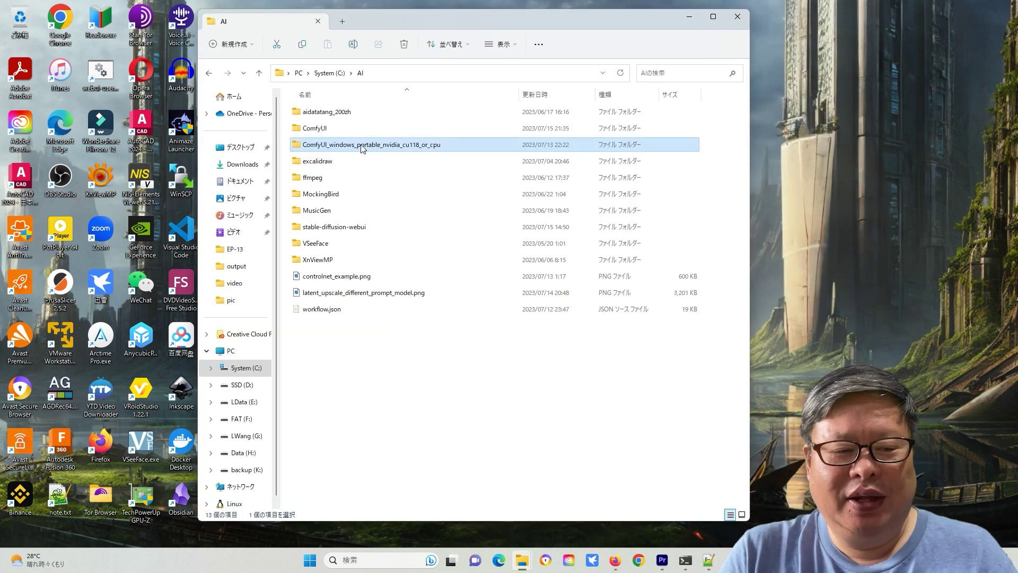
# Step: Launch ComfyUI_windows_portable with run_nvidia_gpu.bat
pyautogui.doubleClick(334, 145)
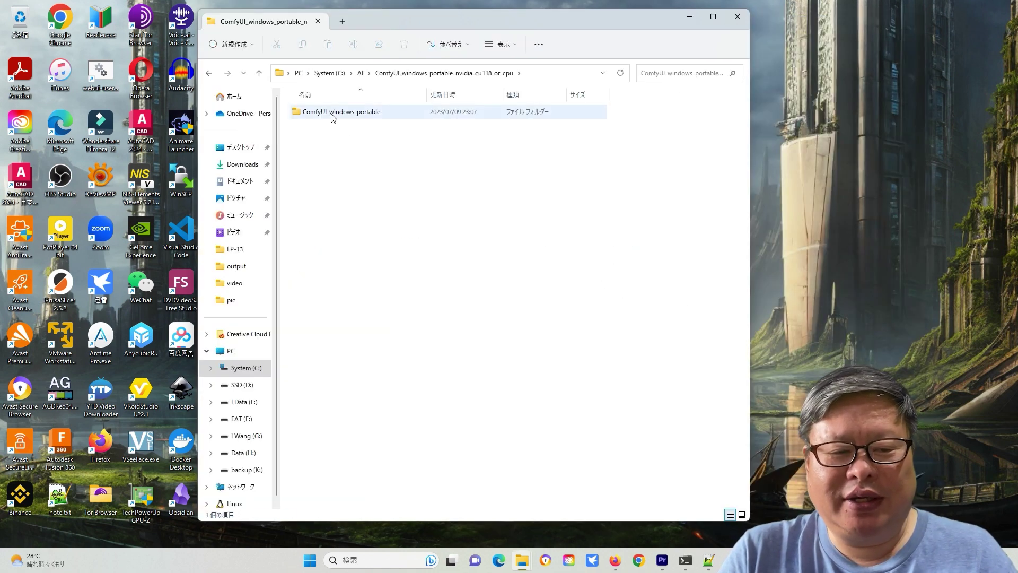
pyautogui.click(332, 118)
pyautogui.doubleClick(332, 117)
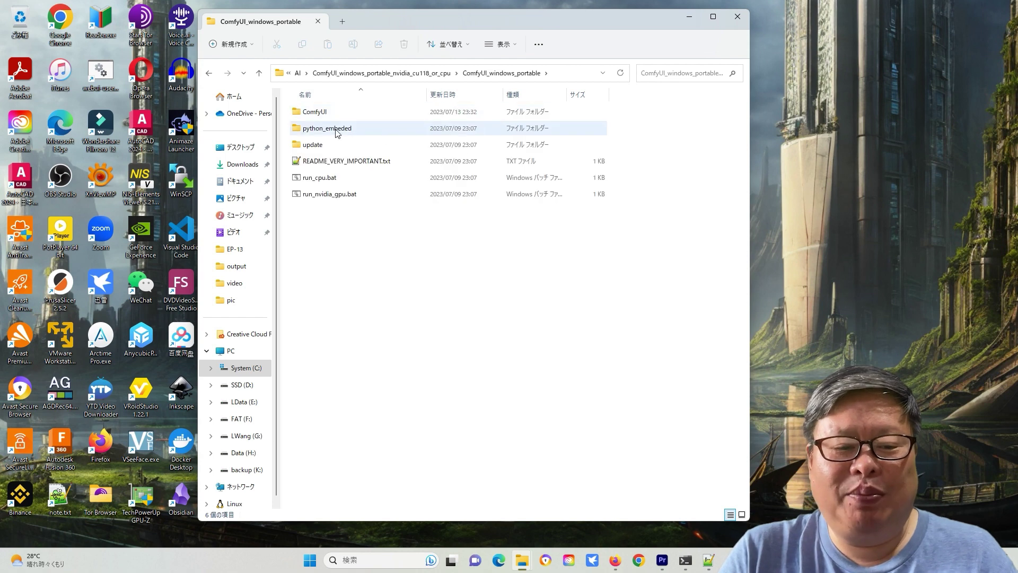
pyautogui.doubleClick(330, 193)
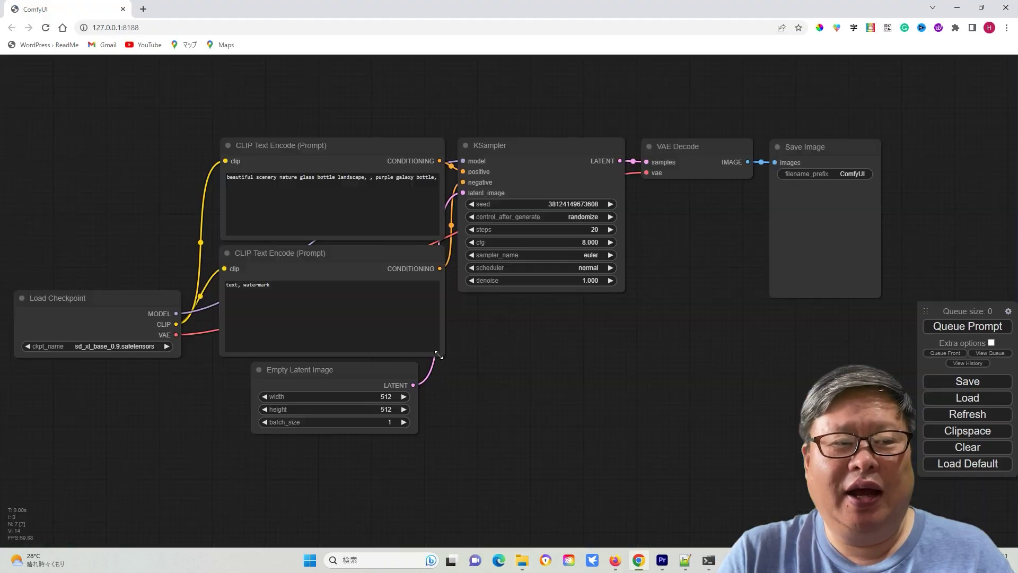
# Step: Generate images from the default workflow, then start ComfyUI in CPU-only mode
pyautogui.click(968, 326)
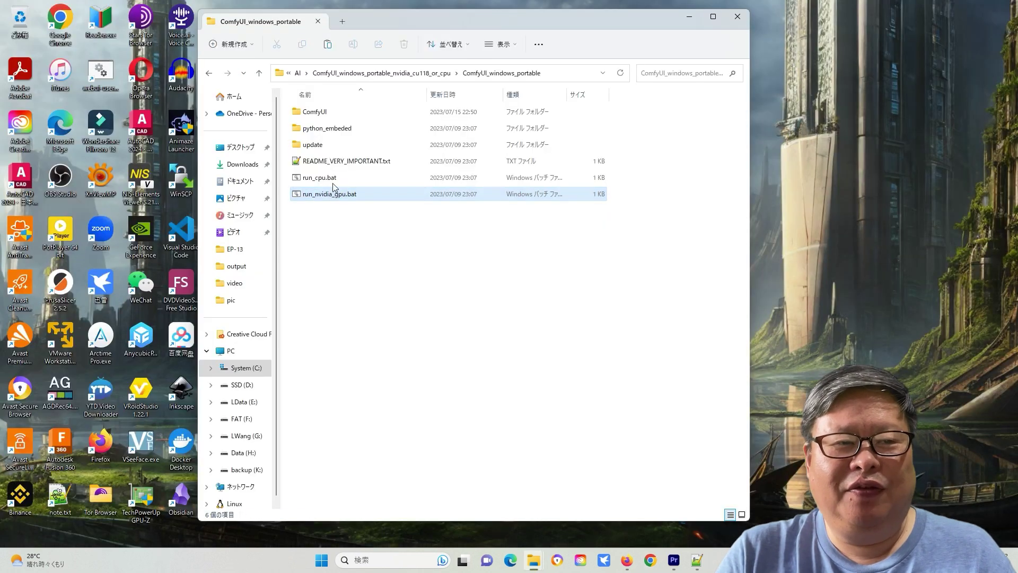
pyautogui.doubleClick(342, 178)
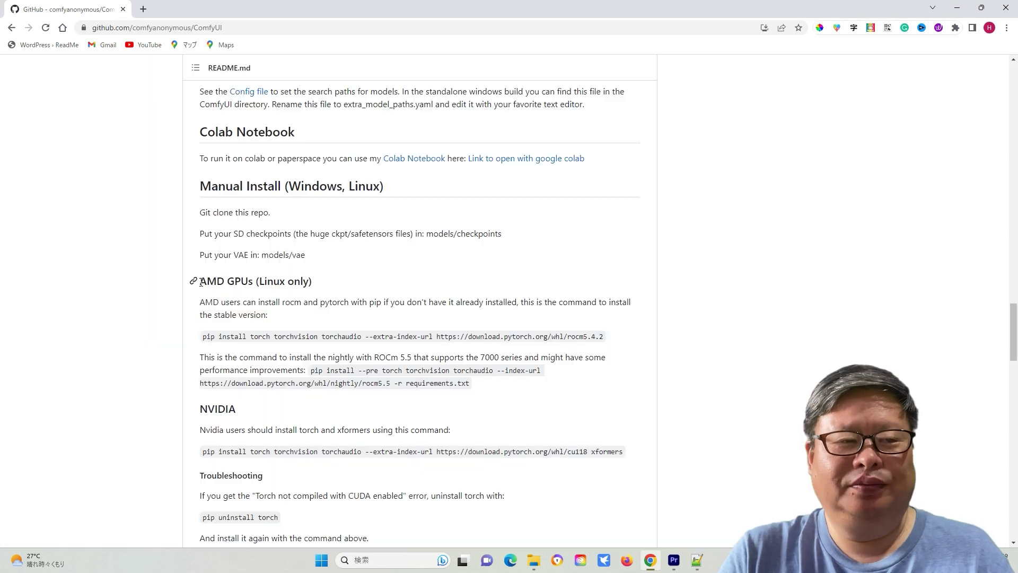
pyautogui.moveTo(199, 281); pyautogui.dragTo(326, 285)
pyautogui.click(121, 319)
pyautogui.scroll(-2, 159, 400)
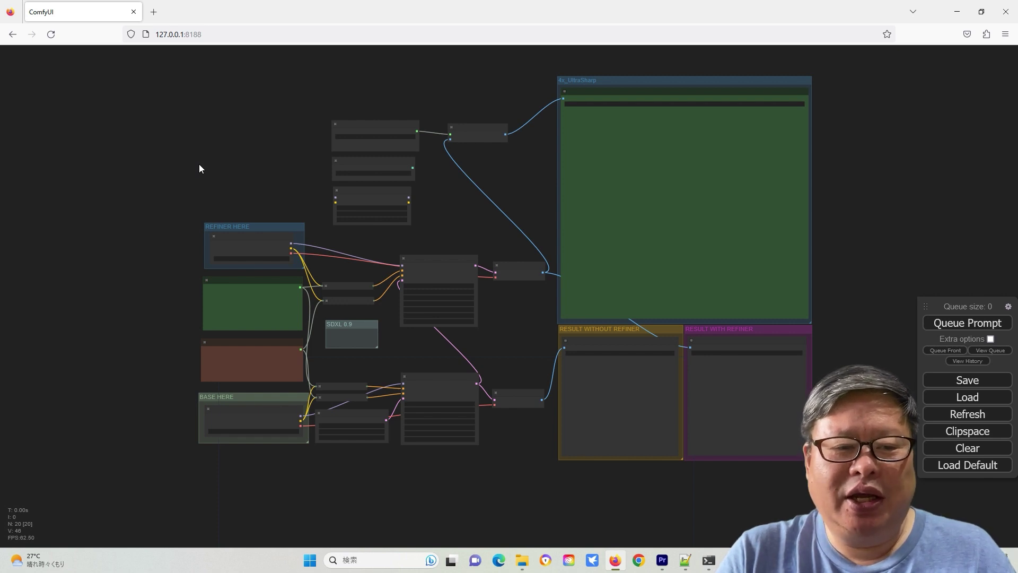
pyautogui.doubleClick(434, 496)
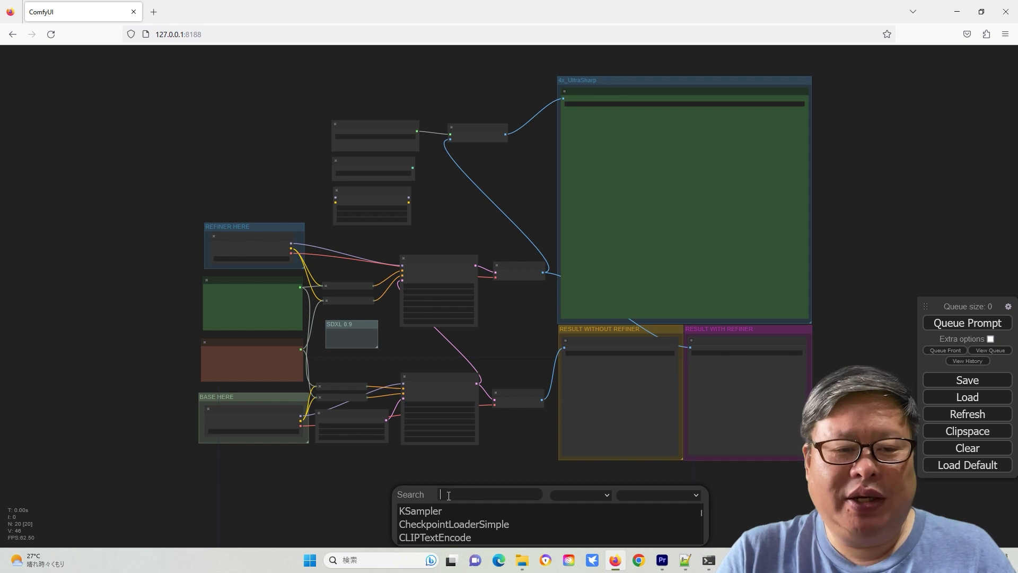
pyautogui.write('load')
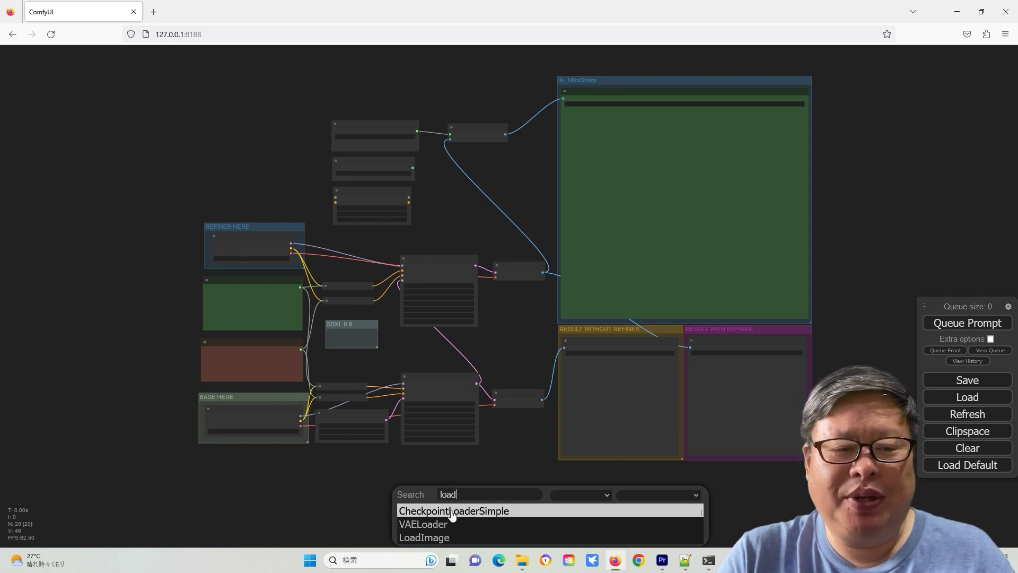
pyautogui.click(451, 511)
pyautogui.scroll(3, 469, 351)
pyautogui.click(390, 324)
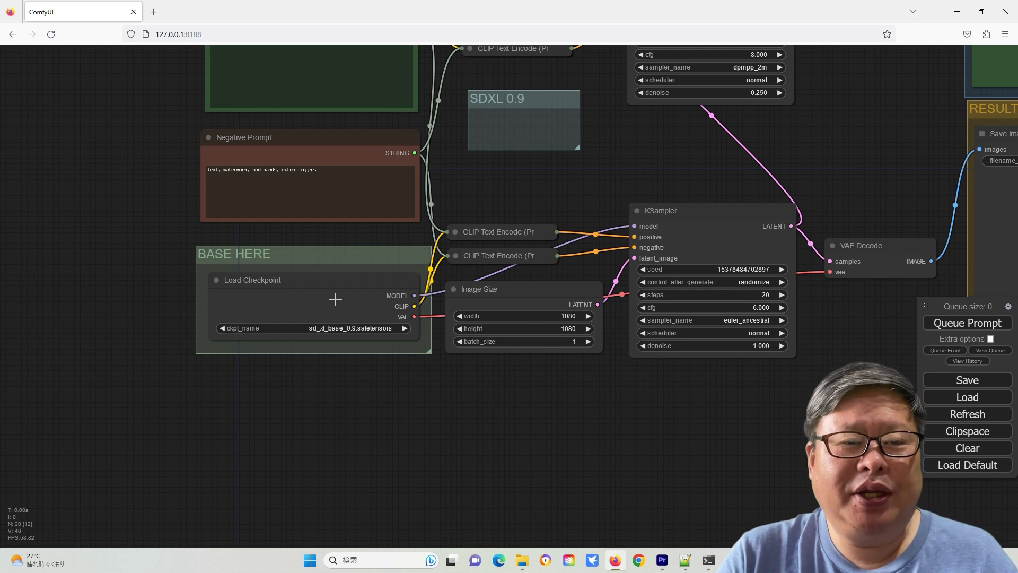
# Step: Clone the Load Checkpoint node and add another Load Checkpoint from the loaders menu
pyautogui.rightClick(337, 300)
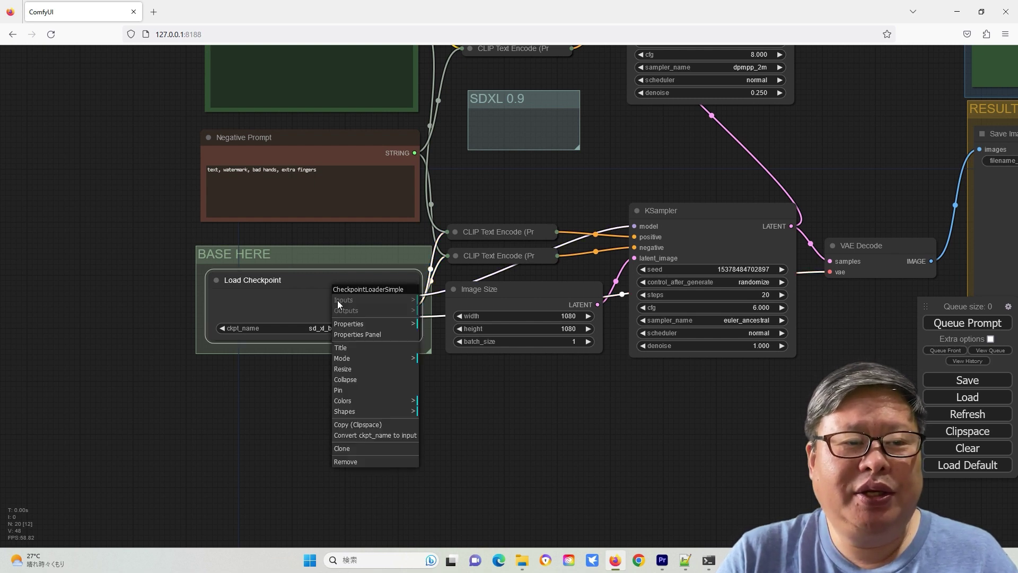
pyautogui.click(341, 450)
pyautogui.moveTo(318, 289); pyautogui.dragTo(505, 429)
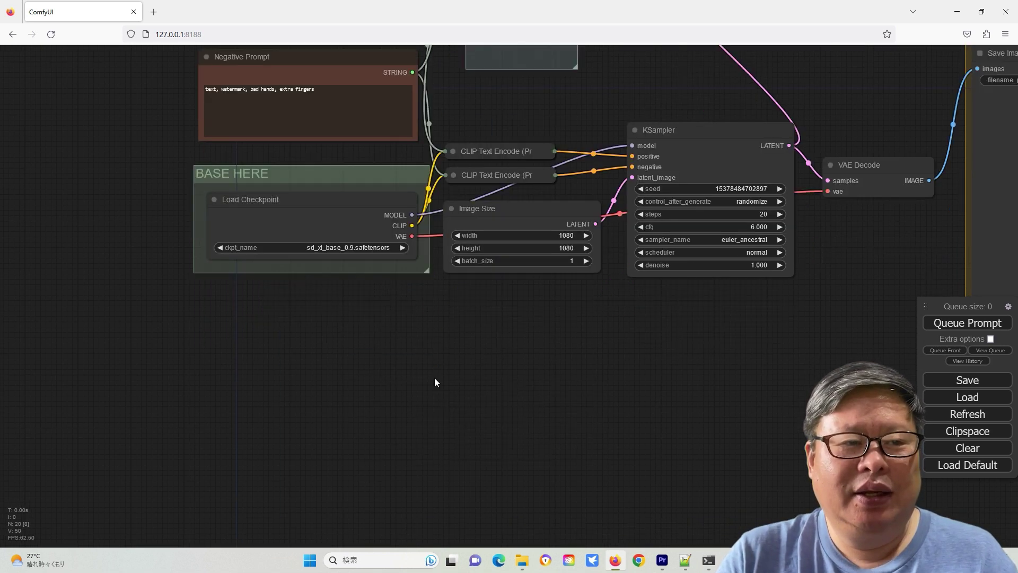
pyautogui.rightClick(434, 378)
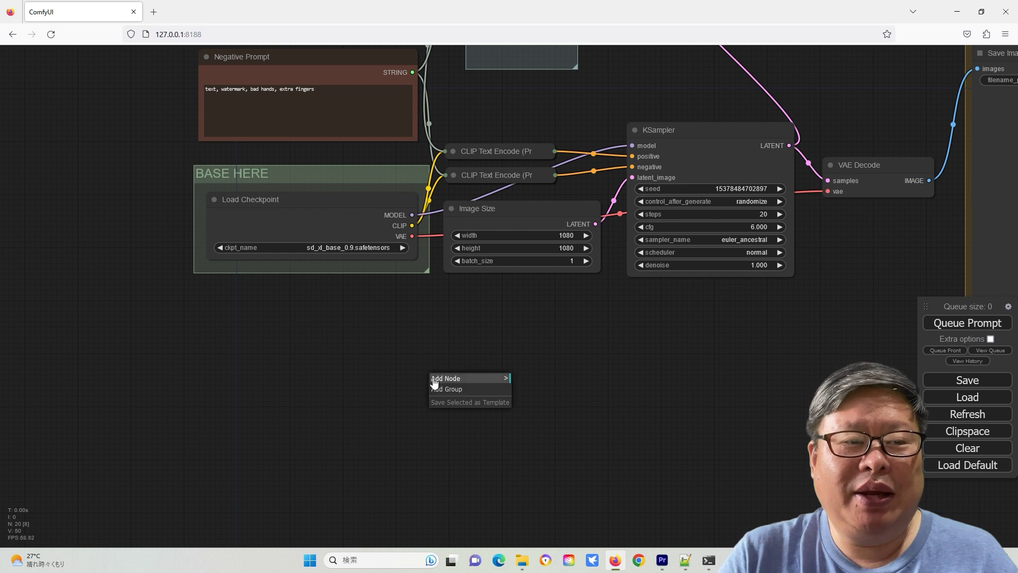
pyautogui.click(483, 379)
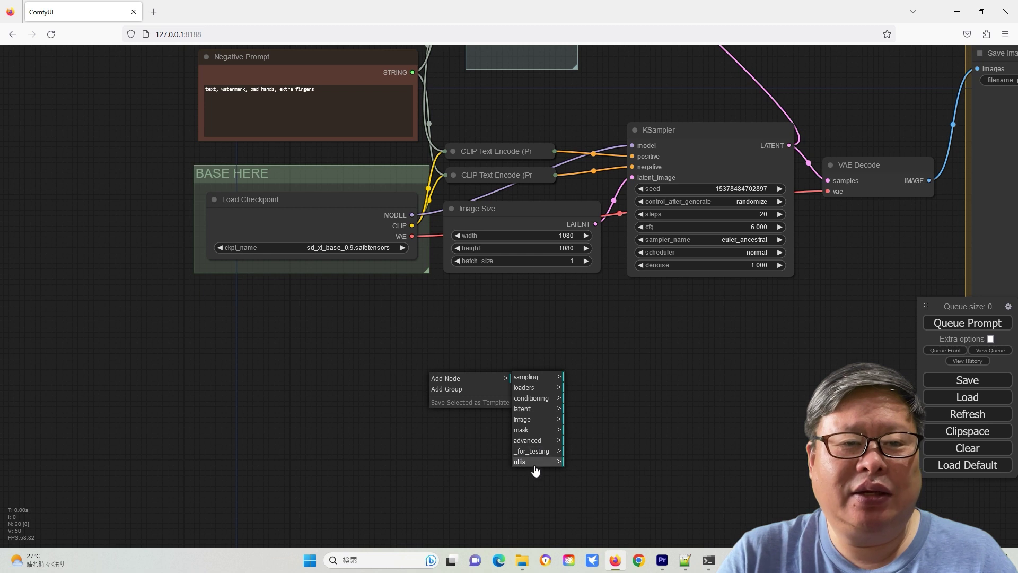
pyautogui.click(541, 391)
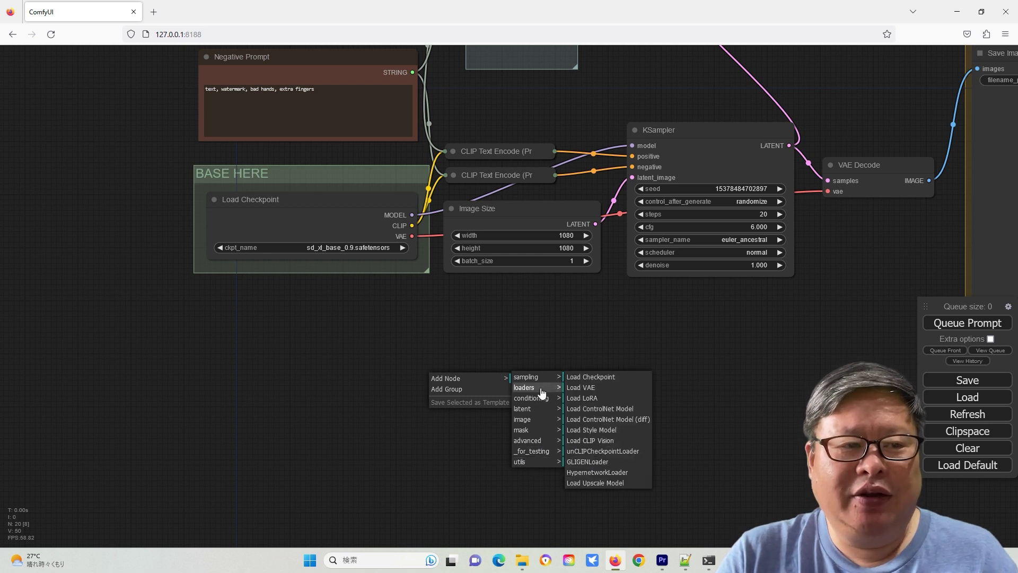
pyautogui.click(608, 378)
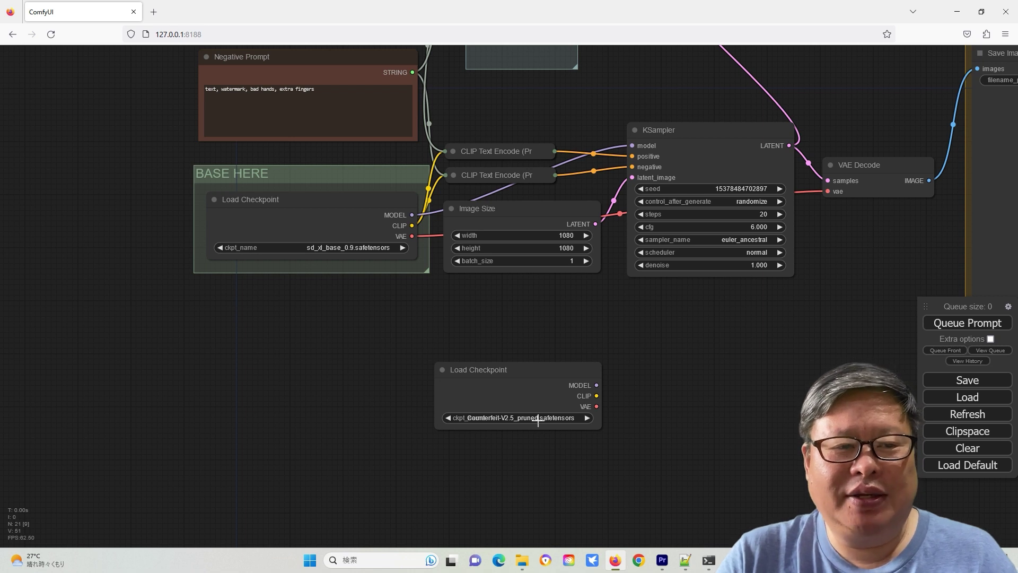
# Step: Add a KSampler (Advanced) node beside the new checkpoint loader
pyautogui.rightClick(653, 397)
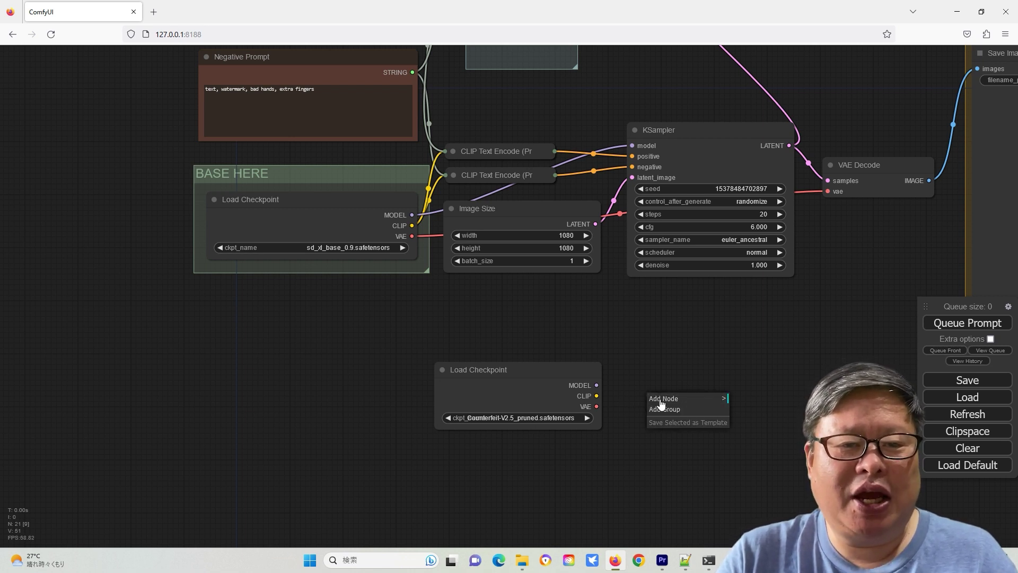
pyautogui.click(675, 399)
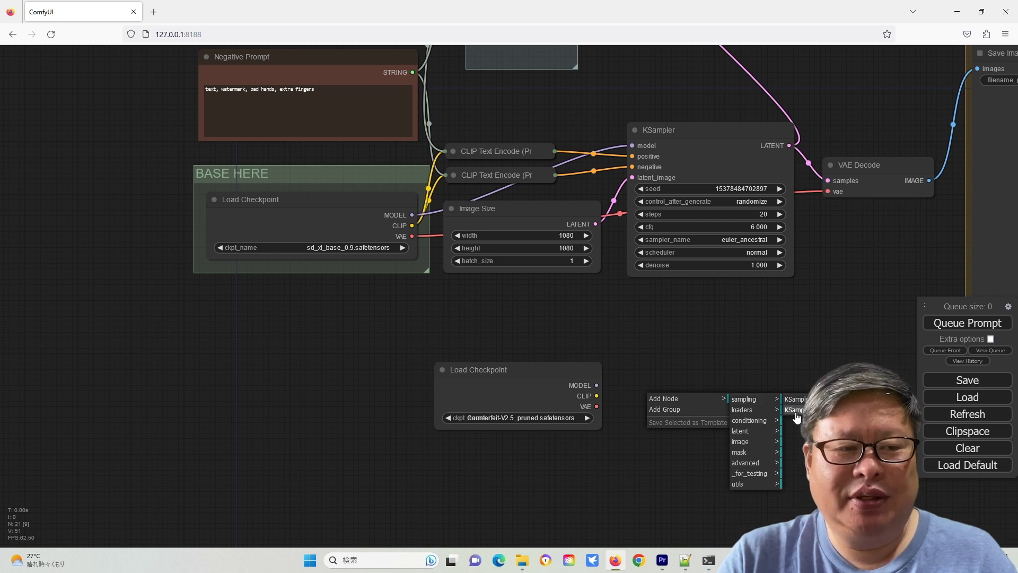
pyautogui.click(795, 409)
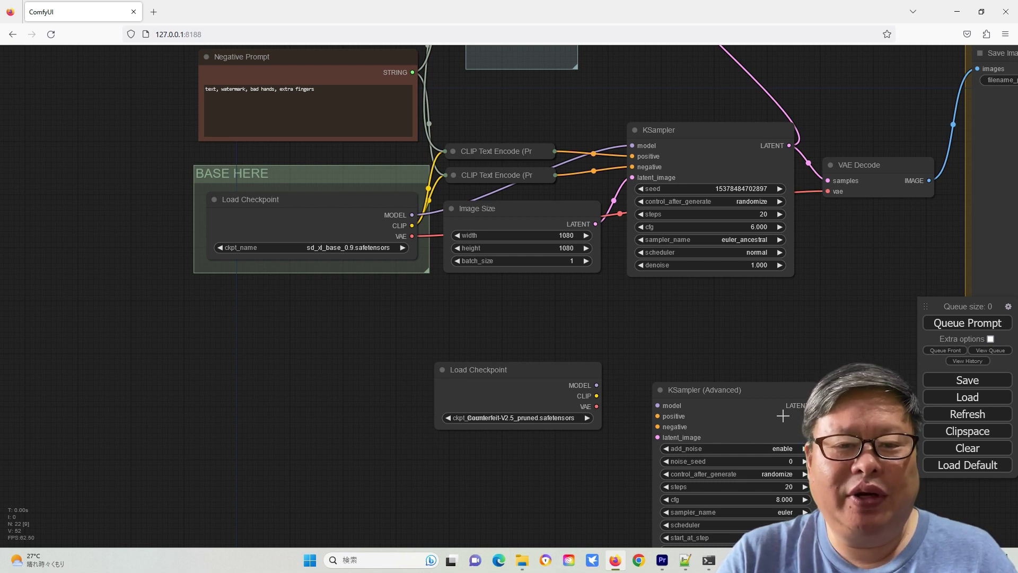
pyautogui.scroll(-5, 783, 415)
# Step: Clear the canvas and load the workflow embedded in output/4x-UltraSharp_00002_.png
pyautogui.click(967, 448)
pyautogui.click(555, 314)
pyautogui.click(967, 398)
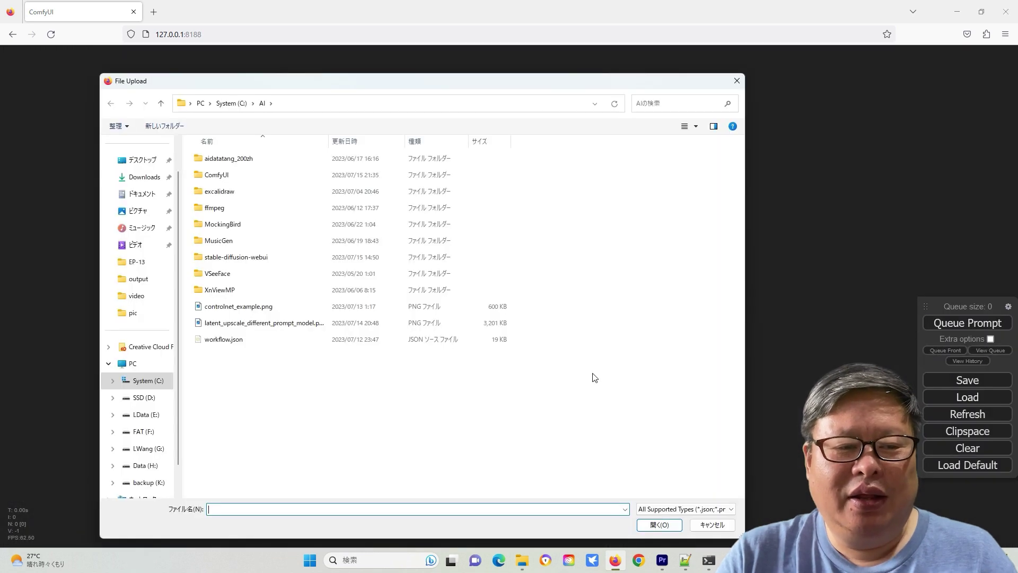
pyautogui.doubleClick(242, 174)
pyautogui.doubleClick(230, 343)
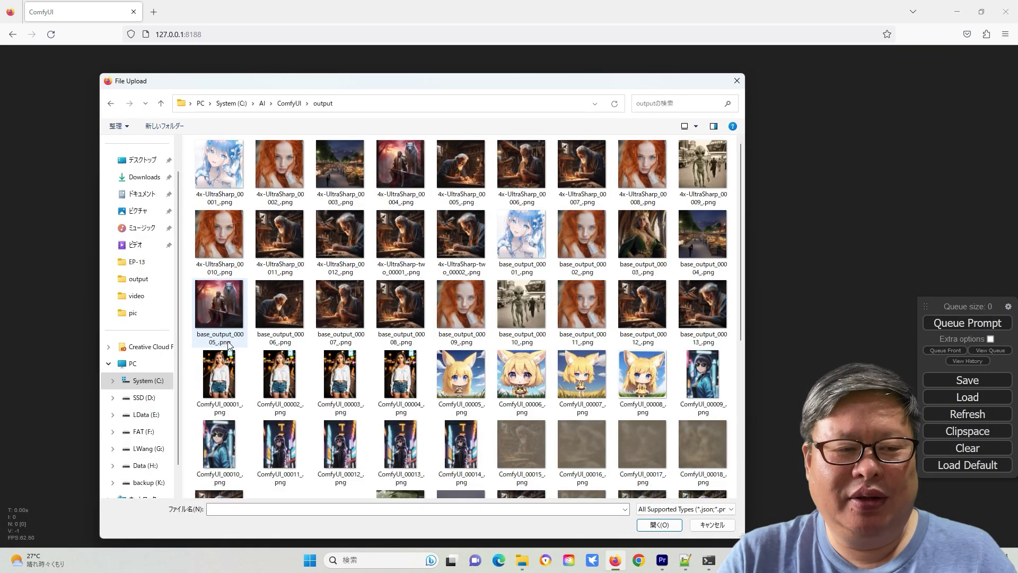
pyautogui.click(279, 168)
pyautogui.click(659, 525)
pyautogui.scroll(3, 262, 443)
pyautogui.scroll(2, 468, 509)
pyautogui.scroll(2, 562, 481)
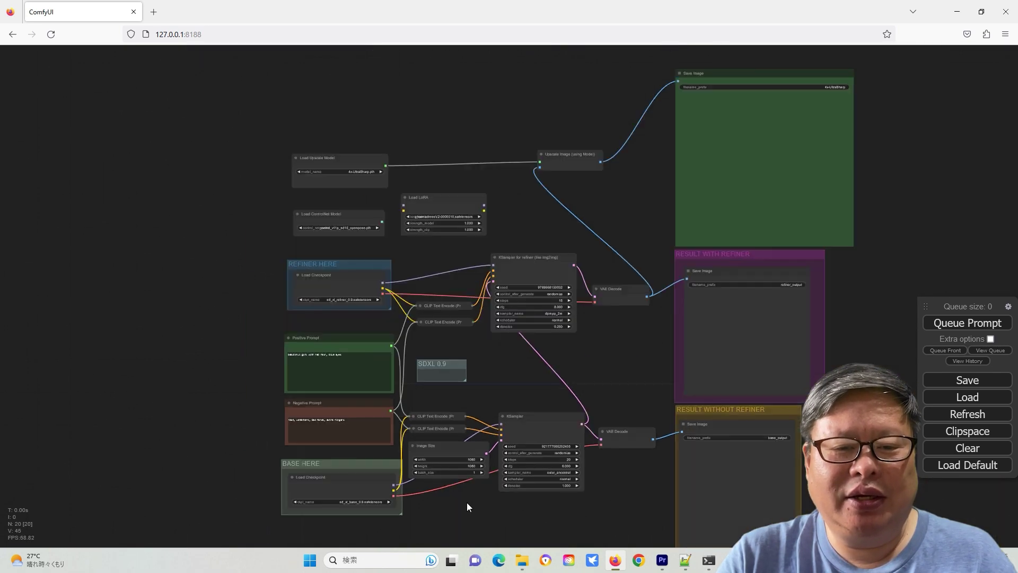
# Step: Clear the canvas again and load the ControlNet workflow file
pyautogui.click(967, 448)
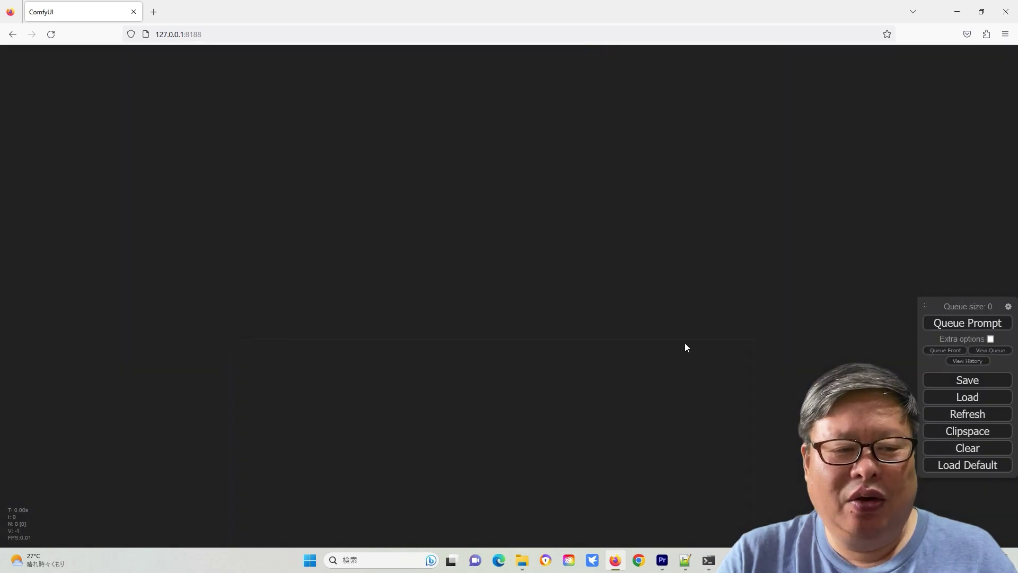
pyautogui.click(968, 397)
pyautogui.click(530, 174)
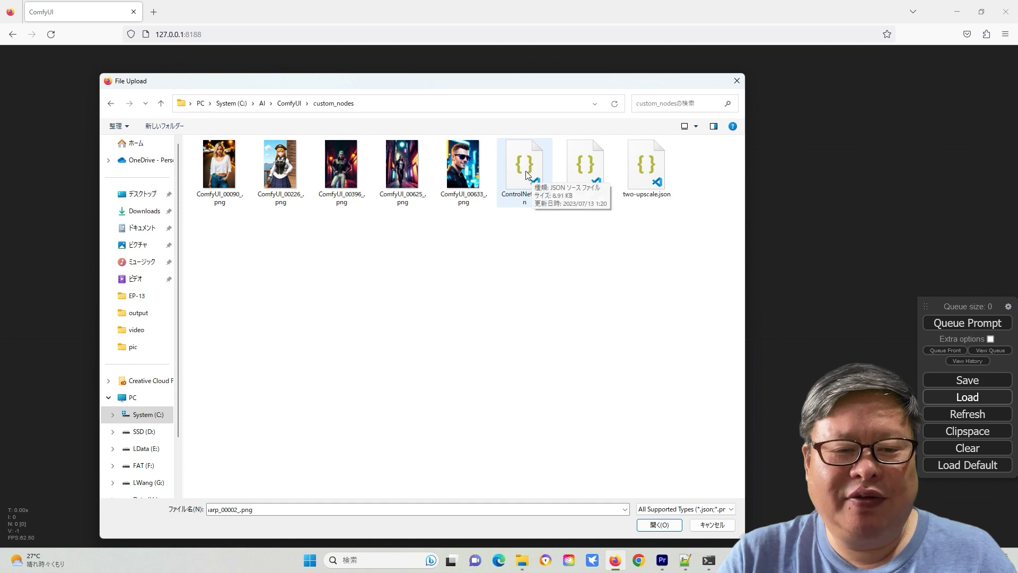
pyautogui.click(659, 525)
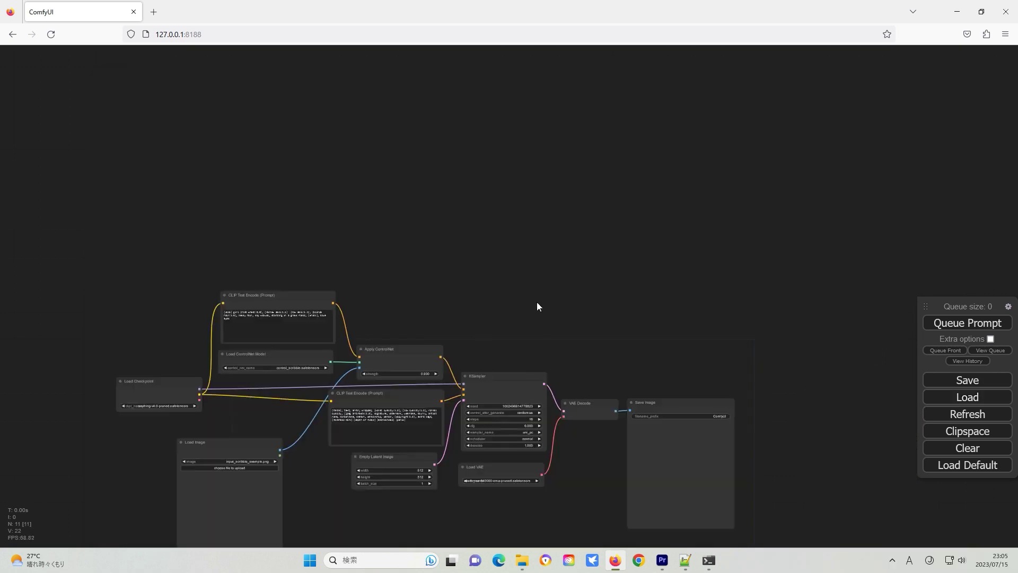
pyautogui.scroll(10, 270, 335)
pyautogui.scroll(-2, 270, 335)
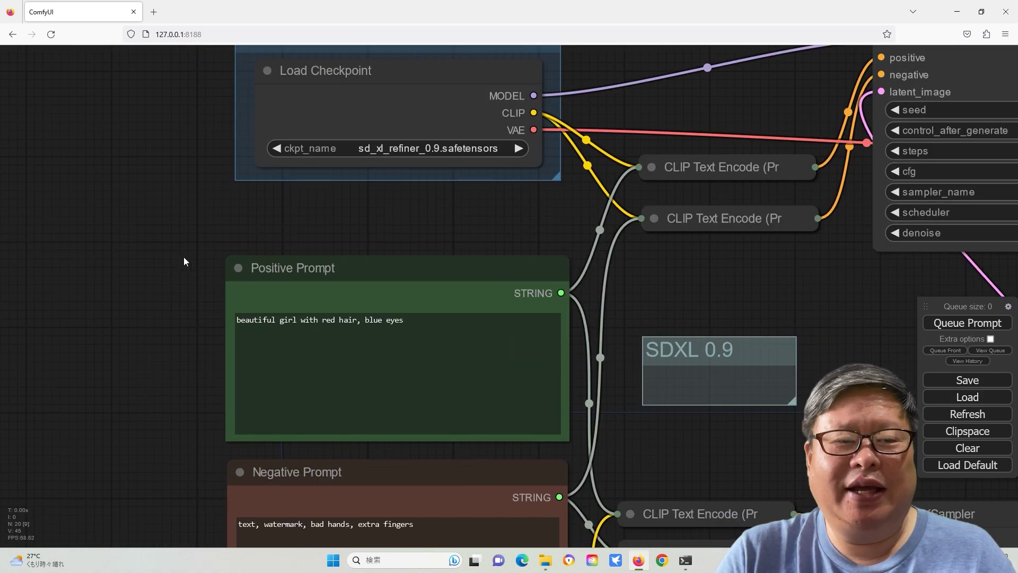
pyautogui.scroll(-4, 184, 260)
pyautogui.scroll(-2, 496, 295)
pyautogui.scroll(-2, 448, 347)
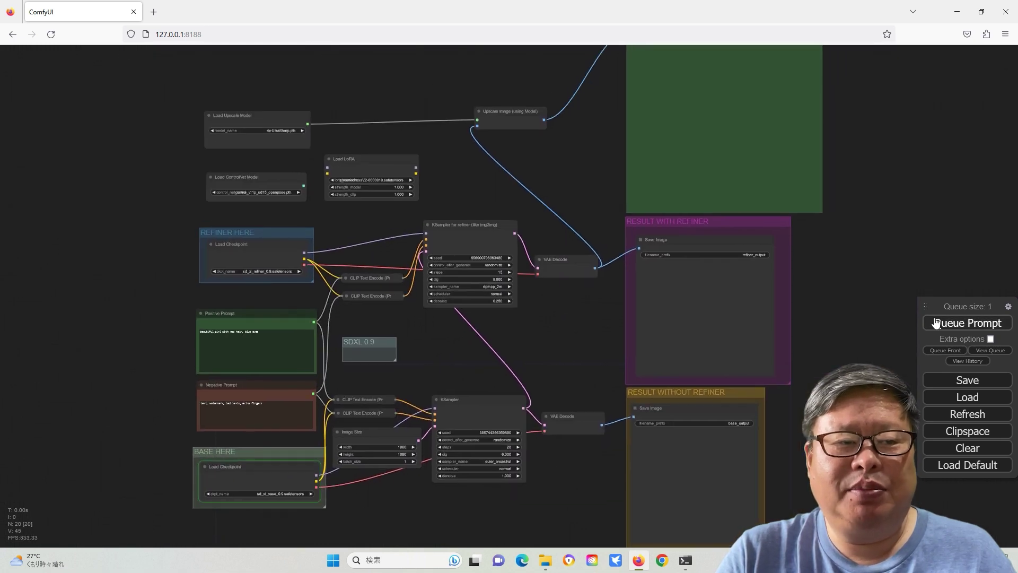
# Step: Queue the SDXL red-haired portrait render and return to the workflow
pyautogui.click(967, 322)
pyautogui.click(296, 473)
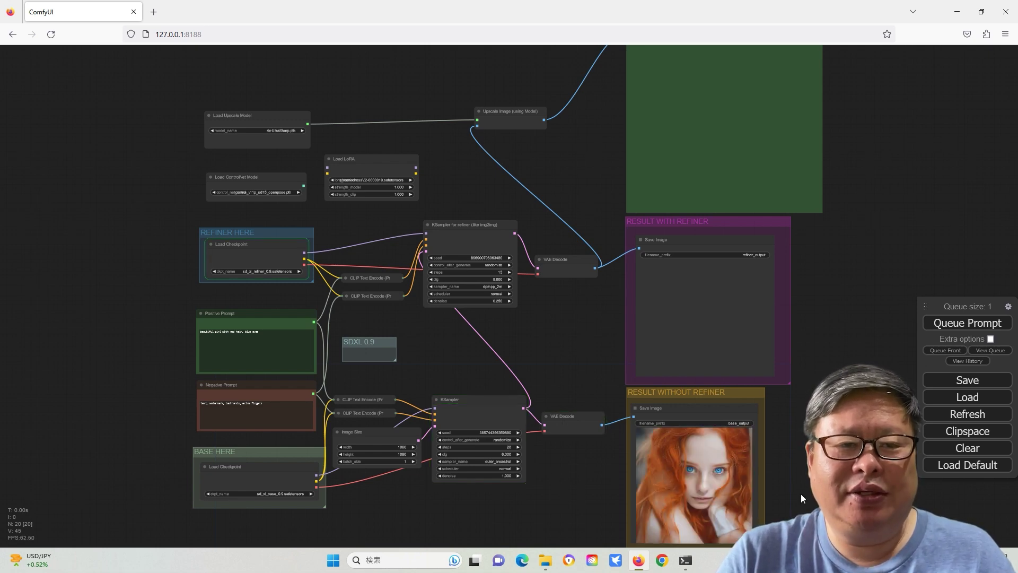
pyautogui.scroll(5, 708, 497)
pyautogui.scroll(1, 355, 305)
pyautogui.scroll(3, 226, 355)
pyautogui.scroll(2, 226, 358)
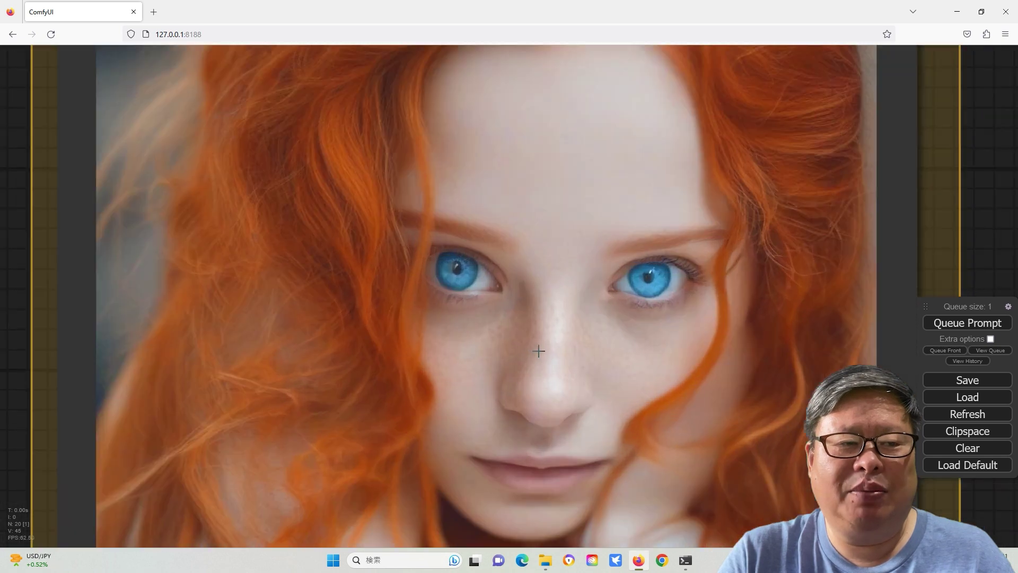
pyautogui.scroll(-10, 503, 408)
pyautogui.scroll(-1, 97, 304)
pyautogui.scroll(-1, 527, 279)
pyautogui.scroll(1, 661, 239)
pyautogui.scroll(10, 717, 264)
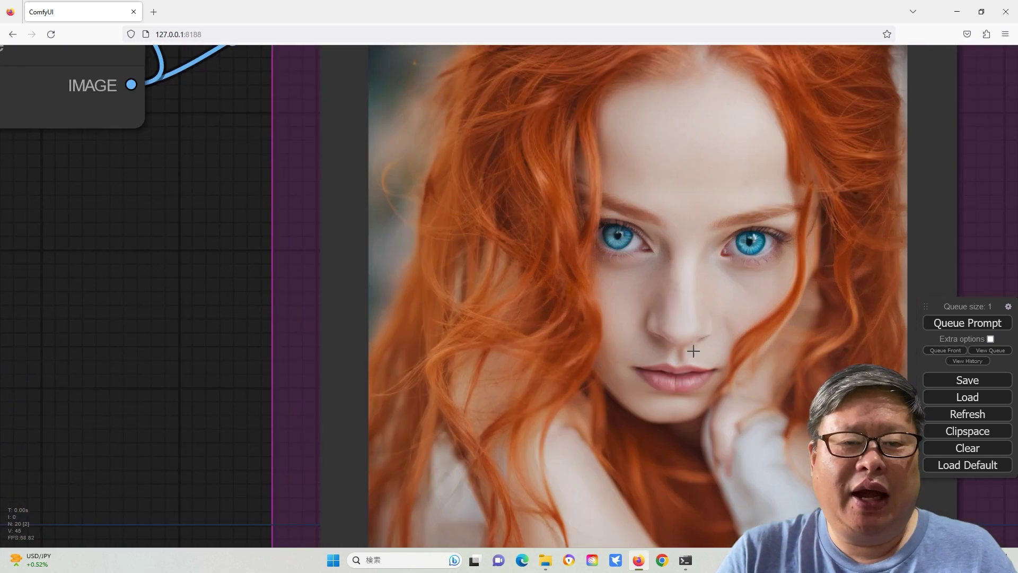
pyautogui.scroll(4, 711, 335)
pyautogui.scroll(-8, 345, 308)
pyautogui.scroll(-3, 346, 308)
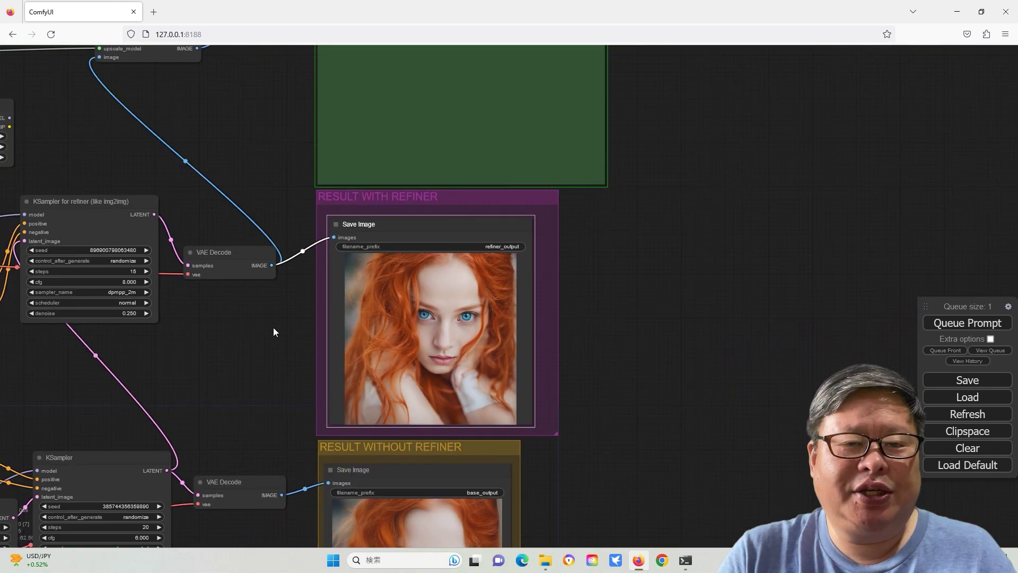
pyautogui.scroll(5, 239, 297)
# Step: Run sd_xl_base_0.9 with control_v11f1e_sd15_tile.pth, then dismiss the resulting error
pyautogui.click(262, 239)
pyautogui.click(303, 452)
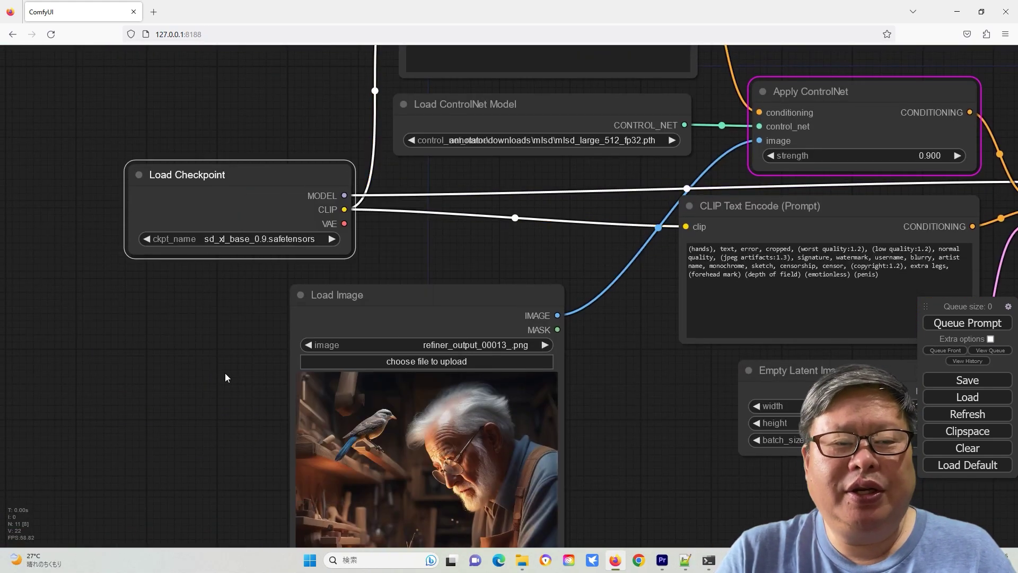
pyautogui.moveTo(517, 239); pyautogui.dragTo(448, 429)
pyautogui.click(445, 330)
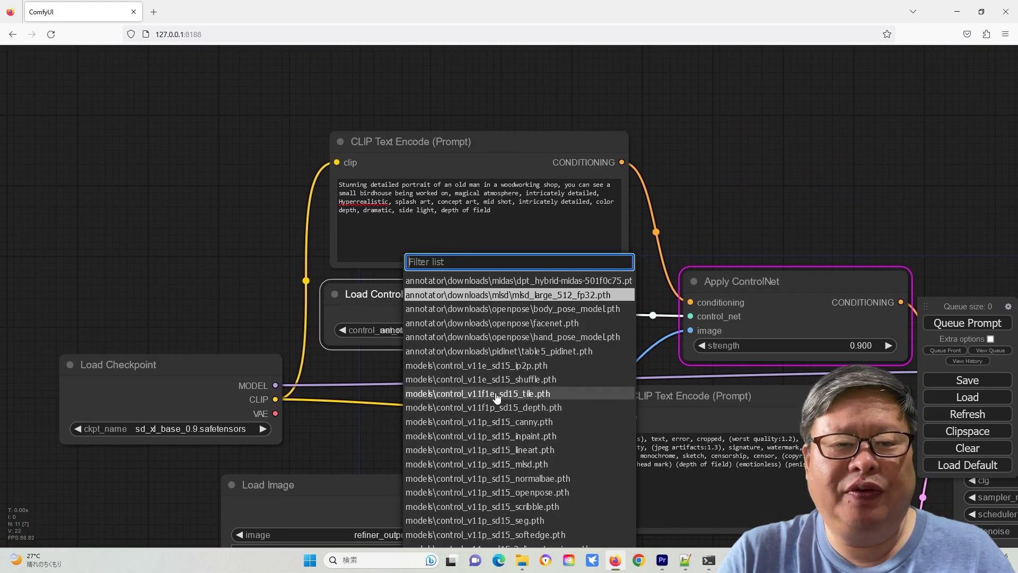
pyautogui.click(478, 393)
pyautogui.scroll(-3, 465, 415)
pyautogui.scroll(-3, 466, 414)
pyautogui.scroll(-1, 454, 366)
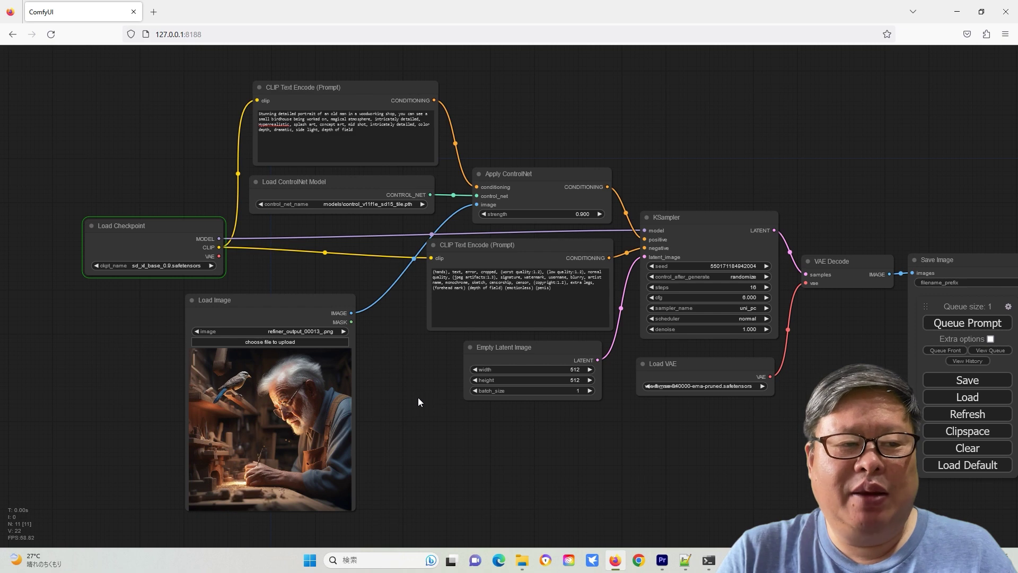
pyautogui.click(351, 152)
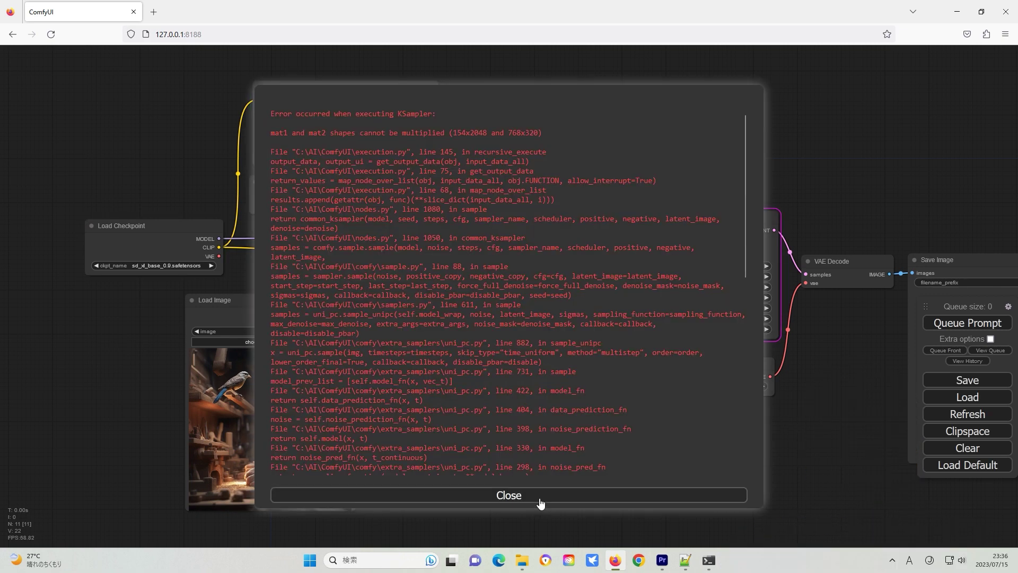
pyautogui.click(540, 501)
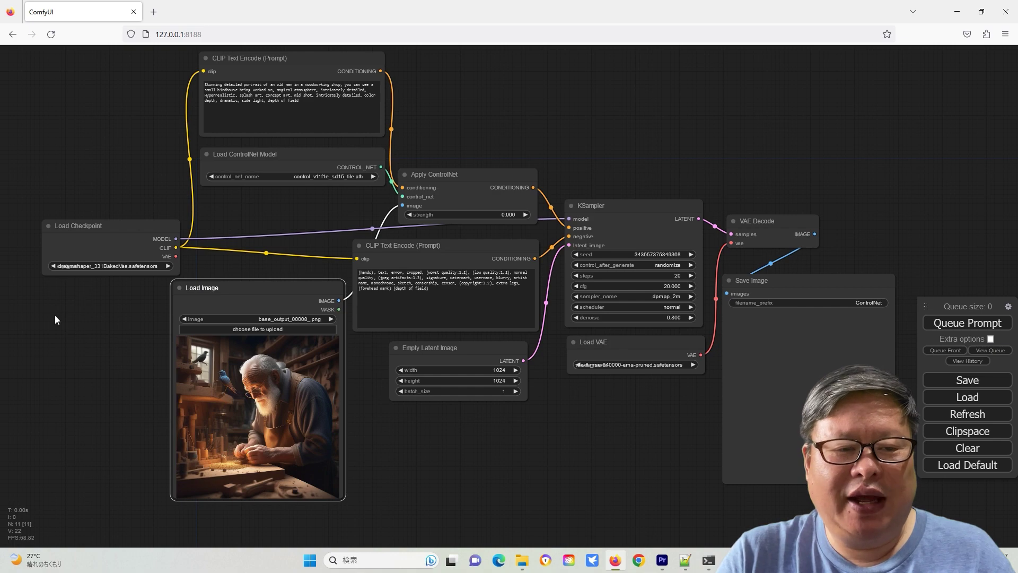
pyautogui.scroll(1, 128, 362)
pyautogui.scroll(2, 191, 327)
pyautogui.scroll(3, 191, 327)
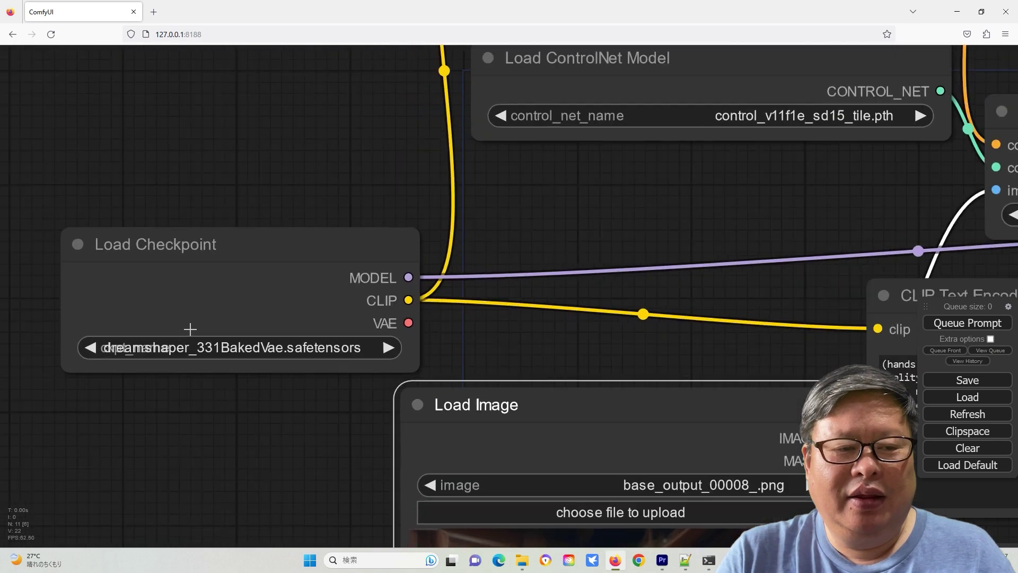
pyautogui.scroll(2, 232, 354)
# Step: Set the checkpoint to dreamshaper_331BakedVae and the ControlNet model to control_v11f1e_sd15_tile.pth
pyautogui.click(232, 354)
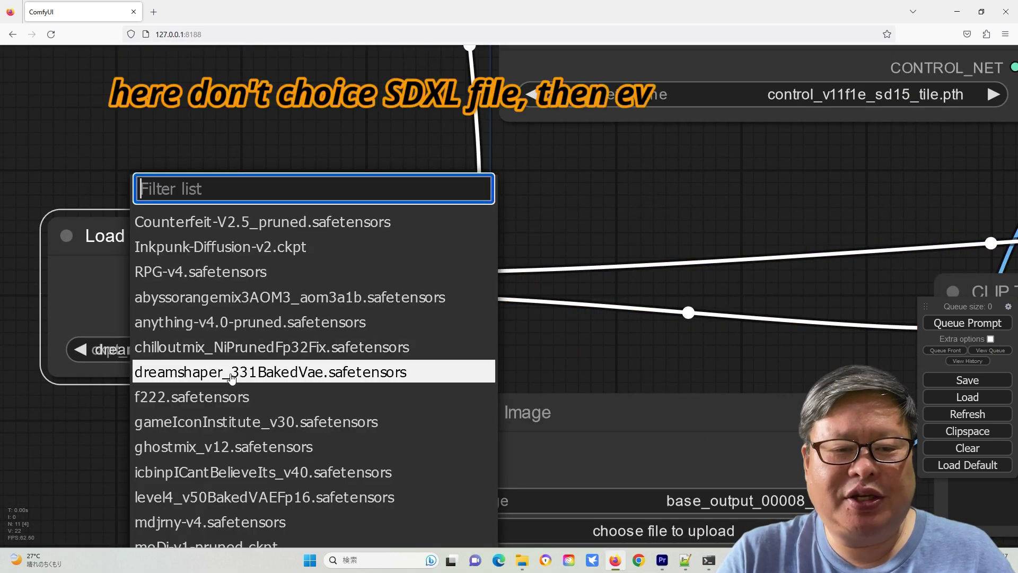
pyautogui.scroll(2, 256, 465)
pyautogui.scroll(2, 155, 450)
pyautogui.scroll(-3, 248, 448)
pyautogui.scroll(-3, 281, 447)
pyautogui.scroll(-2, 280, 447)
pyautogui.scroll(-2, 271, 438)
pyautogui.scroll(-2, 263, 430)
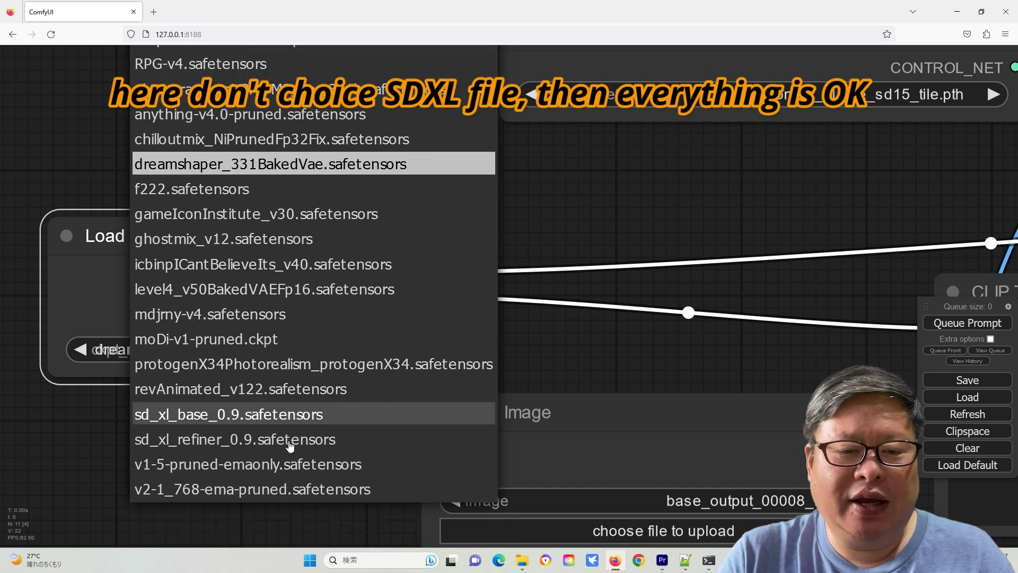
pyautogui.click(268, 167)
pyautogui.scroll(-1, 314, 426)
pyautogui.scroll(-3, 326, 419)
pyautogui.scroll(1, 311, 434)
pyautogui.moveTo(395, 226); pyautogui.dragTo(424, 301)
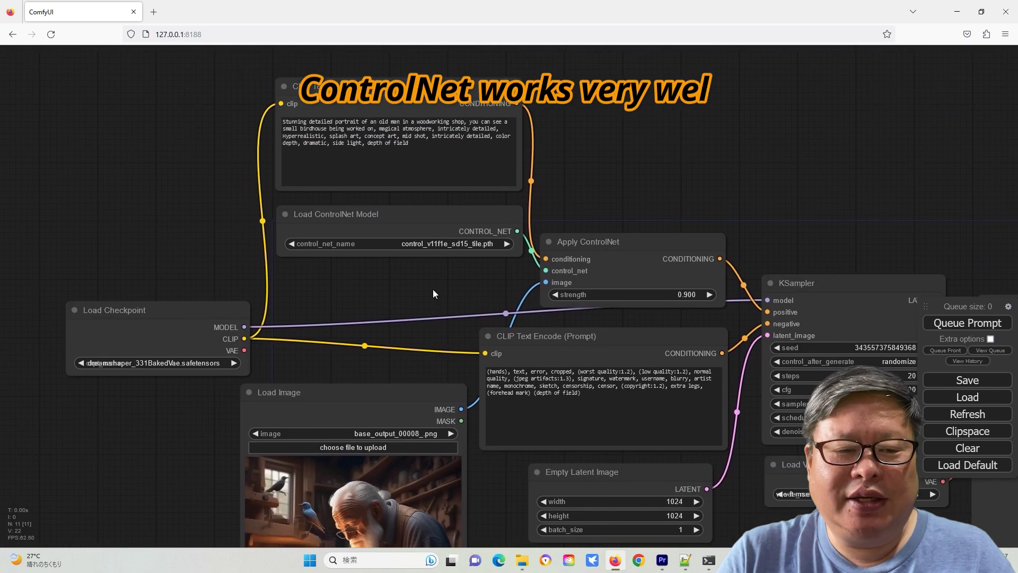
pyautogui.click(416, 248)
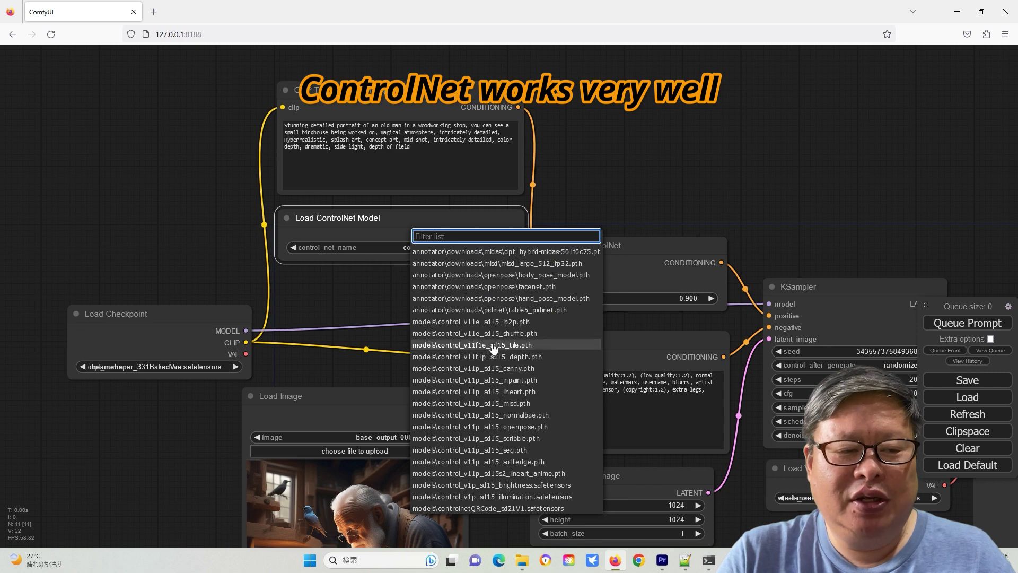
pyautogui.click(415, 345)
# Step: Queue the tile ControlNet workflow with Ctrl+Enter and view the generated image
pyautogui.moveTo(655, 484); pyautogui.dragTo(565, 344)
pyautogui.scroll(-2, 564, 344)
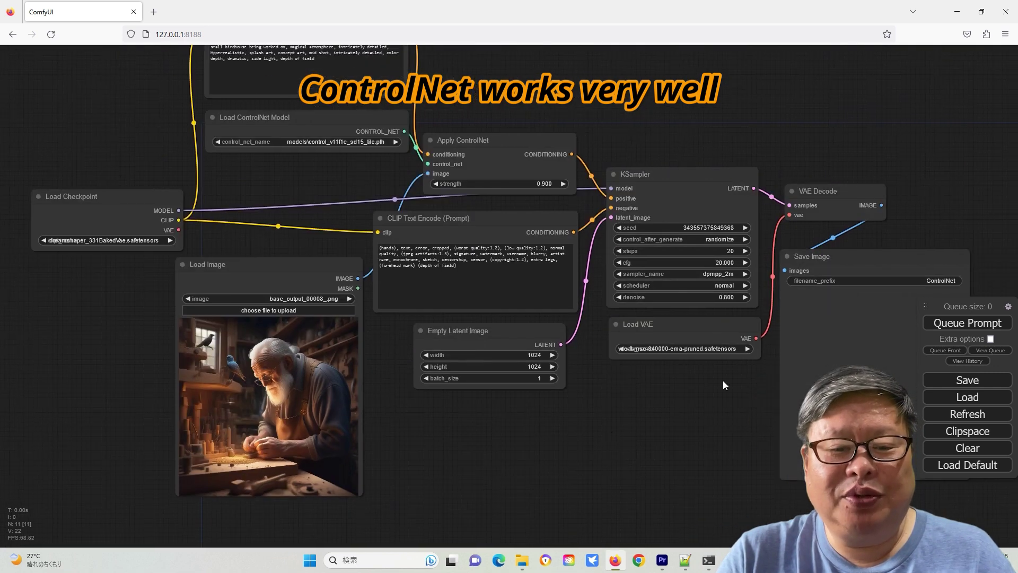
pyautogui.moveTo(605, 239); pyautogui.dragTo(543, 275)
pyautogui.hotkey('ctrl', 'Return')
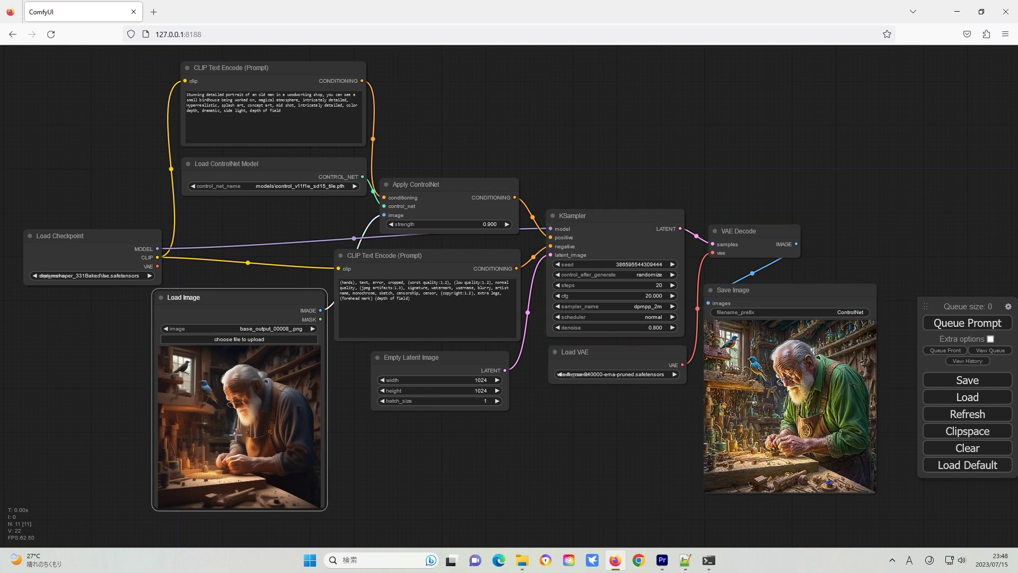
pyautogui.scroll(4, 231, 438)
pyautogui.scroll(7, 238, 422)
pyautogui.scroll(4, 248, 406)
pyautogui.scroll(-2, 247, 406)
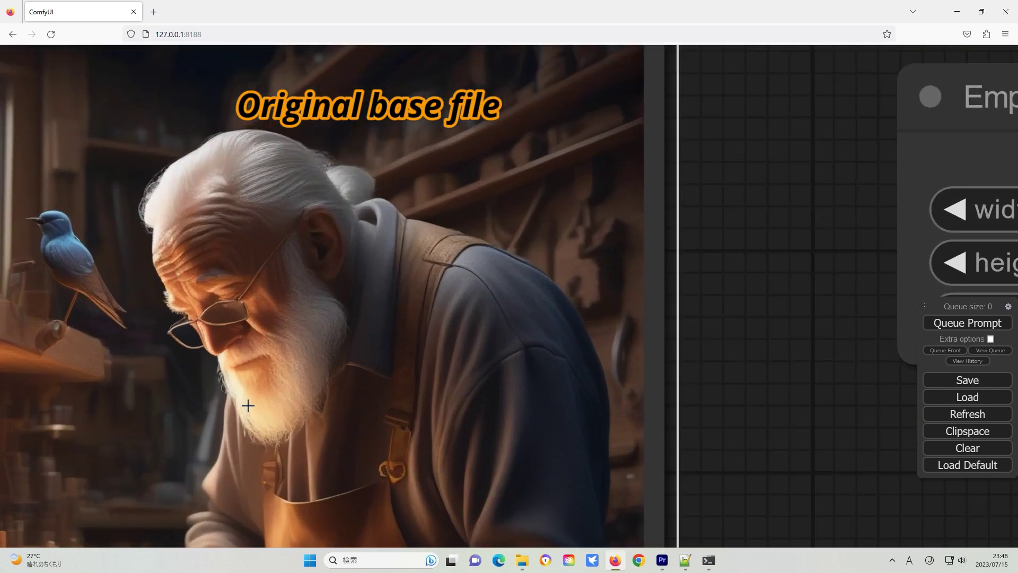
pyautogui.scroll(-5, 247, 406)
pyautogui.scroll(-3, 248, 406)
pyautogui.moveTo(568, 475)
pyautogui.mouseDown()
pyautogui.moveTo(424, 398)
pyautogui.moveTo(314, 432)
pyautogui.mouseUp()
pyautogui.scroll(2, 646, 389)
pyautogui.scroll(3, 737, 426)
pyautogui.scroll(2, 737, 425)
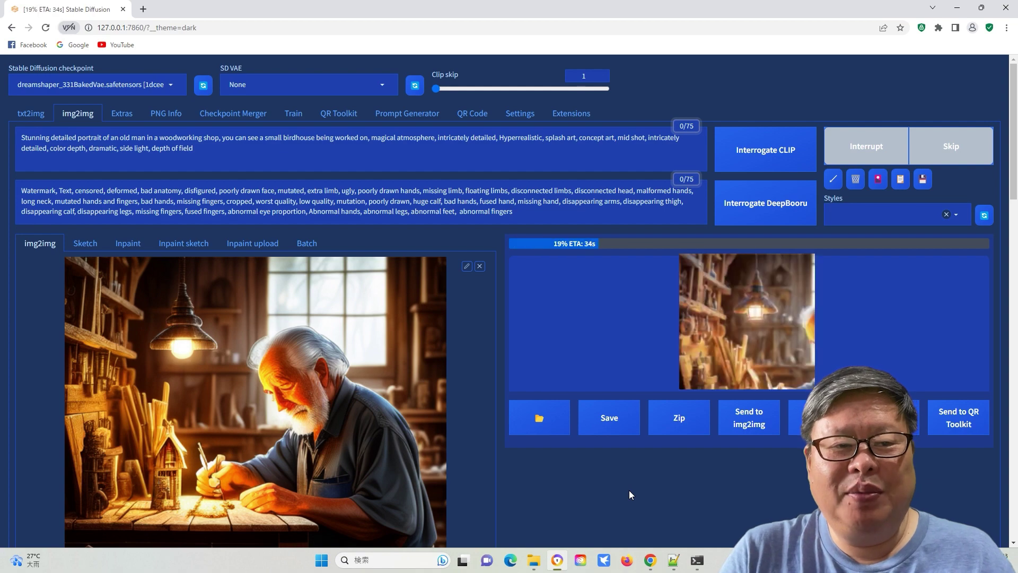
pyautogui.scroll(-3, 624, 482)
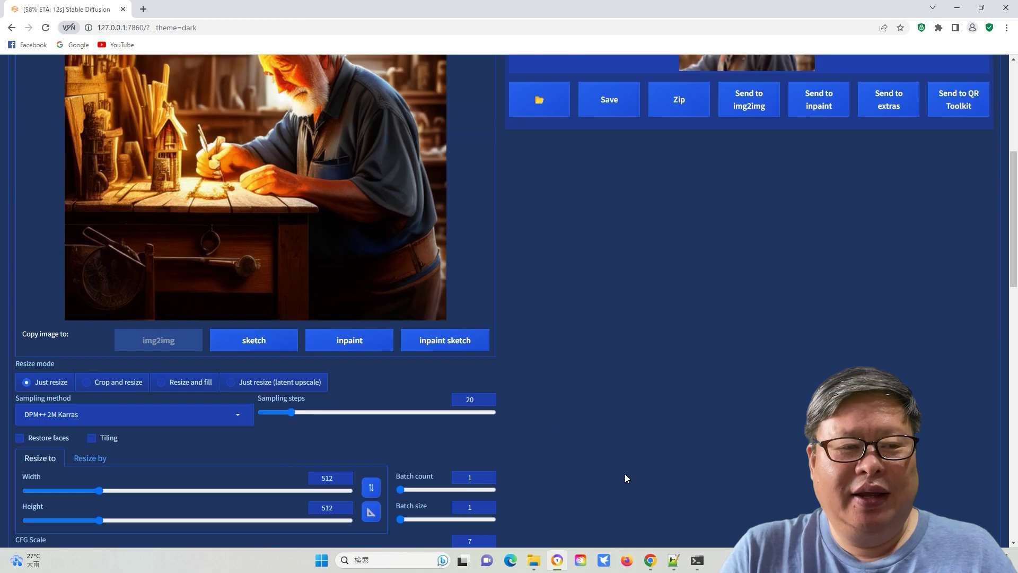
pyautogui.scroll(-5, 609, 461)
pyautogui.scroll(-2, 598, 452)
# Step: Drag ControlNet Unit 0's Down Sampling Rate slider to its maximum
pyautogui.moveTo(89, 468); pyautogui.dragTo(476, 466)
pyautogui.scroll(5, 596, 416)
pyautogui.scroll(3, 620, 434)
pyautogui.scroll(3, 579, 284)
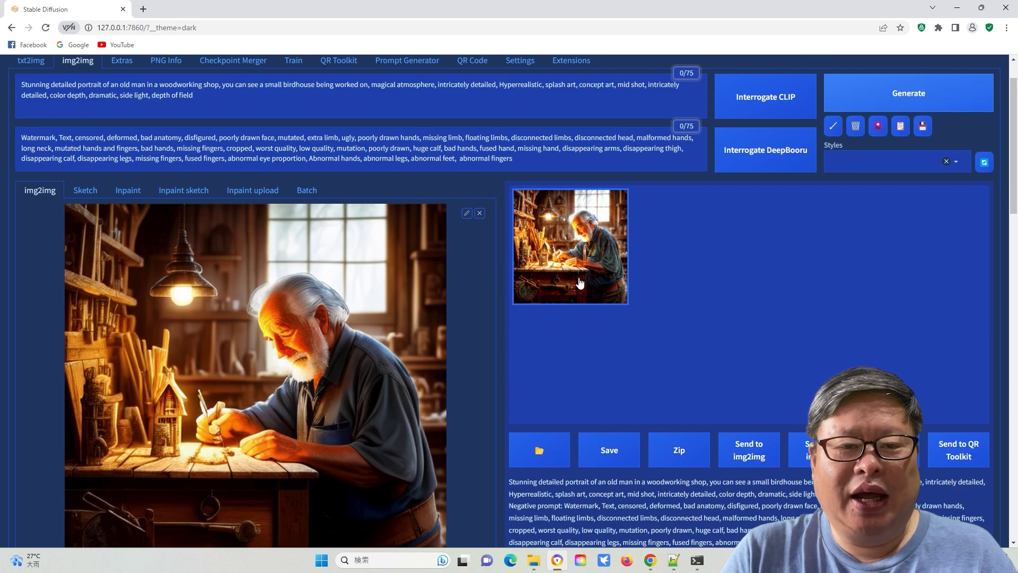